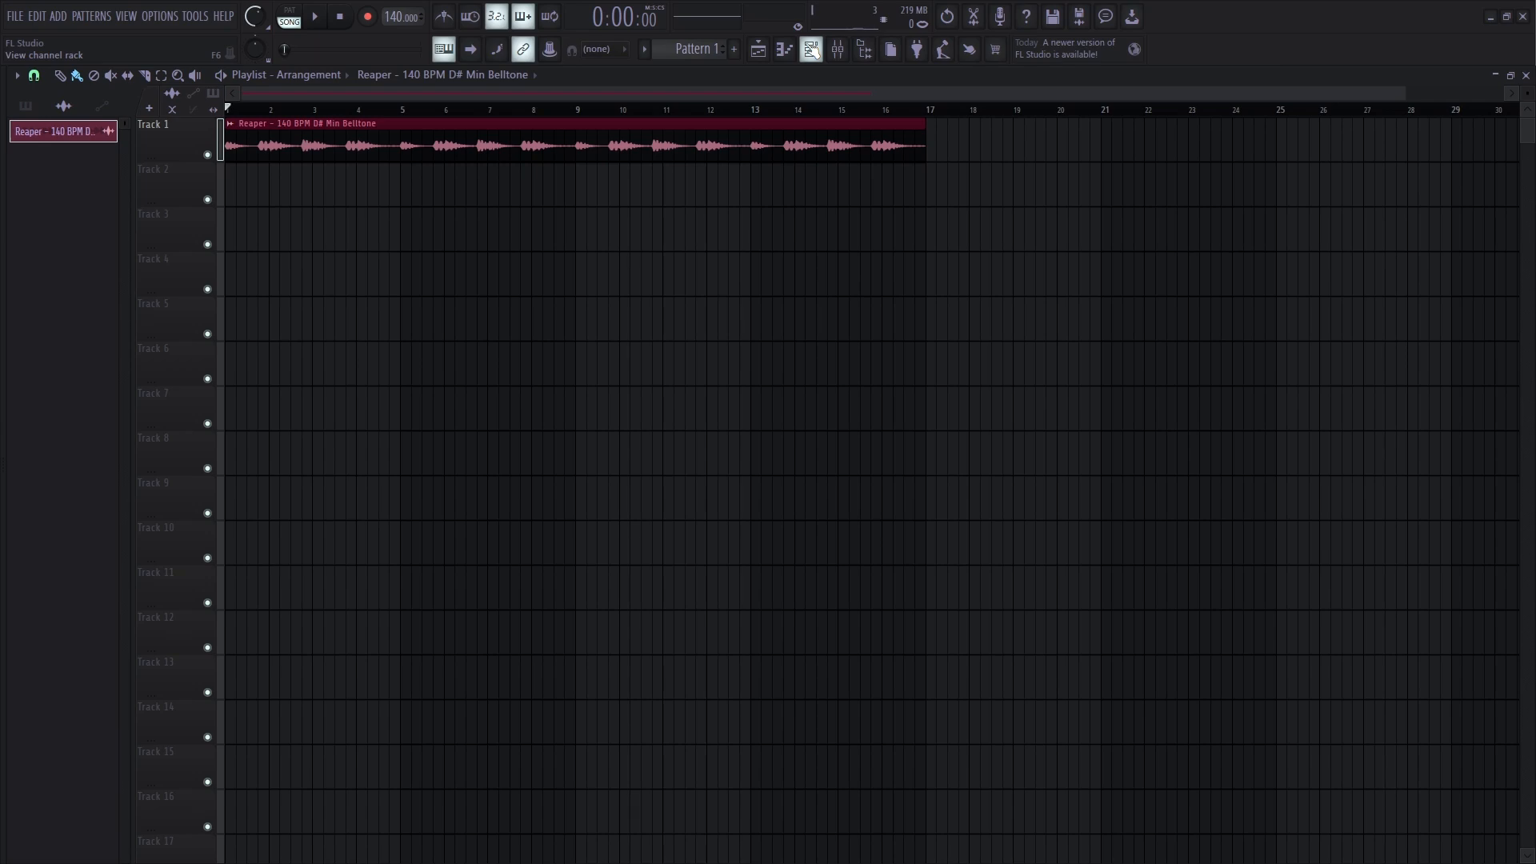
Step: Add an FL Keys channel to the channel rack and move its plugin window clear of the rack
{"action": "left_click", "coordinate": [810, 49]}
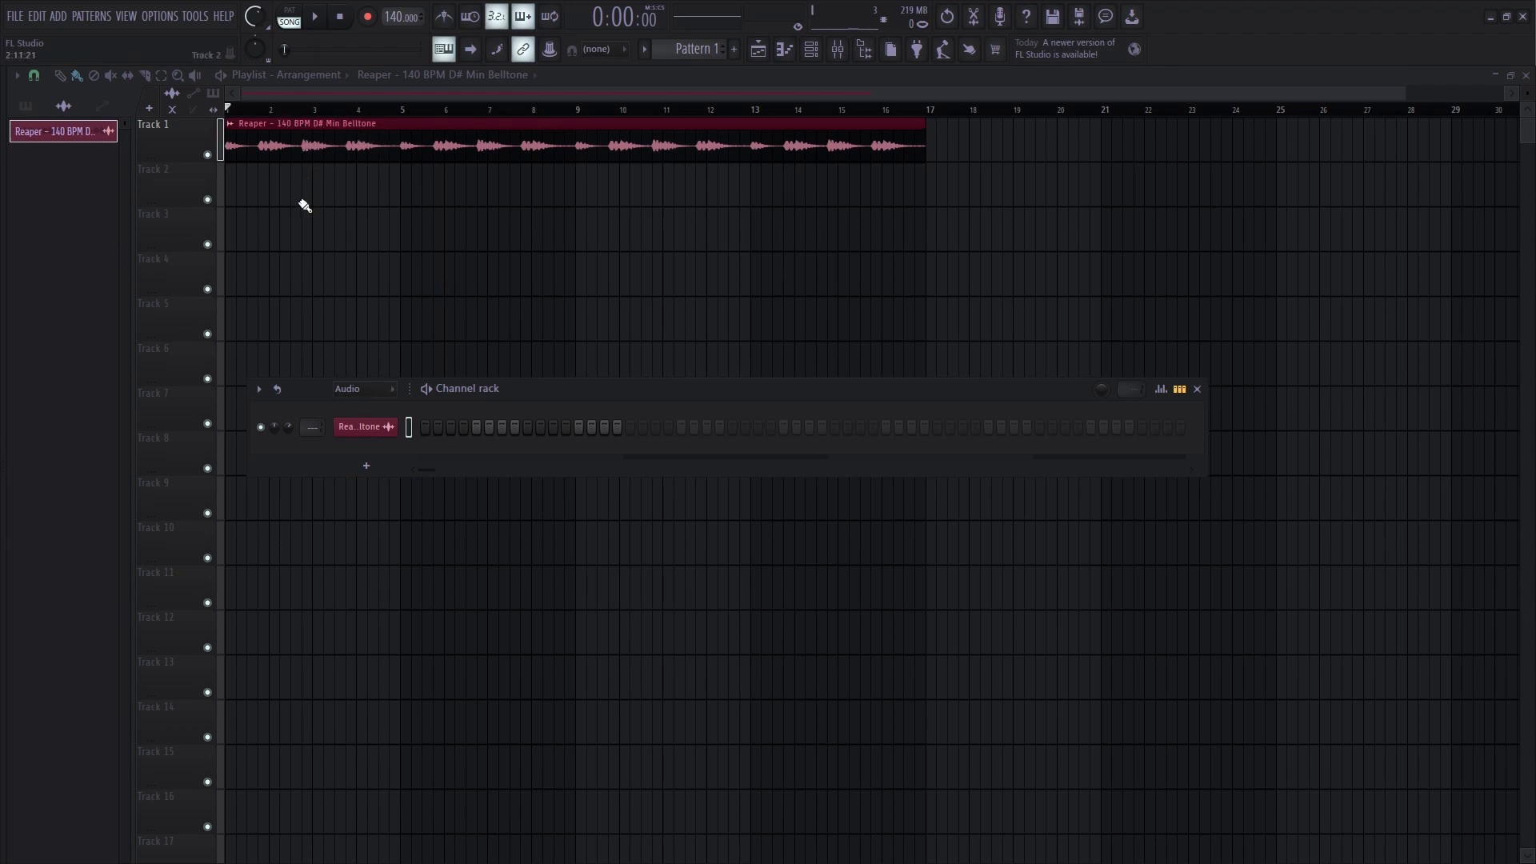
{"action": "left_click", "coordinate": [366, 465]}
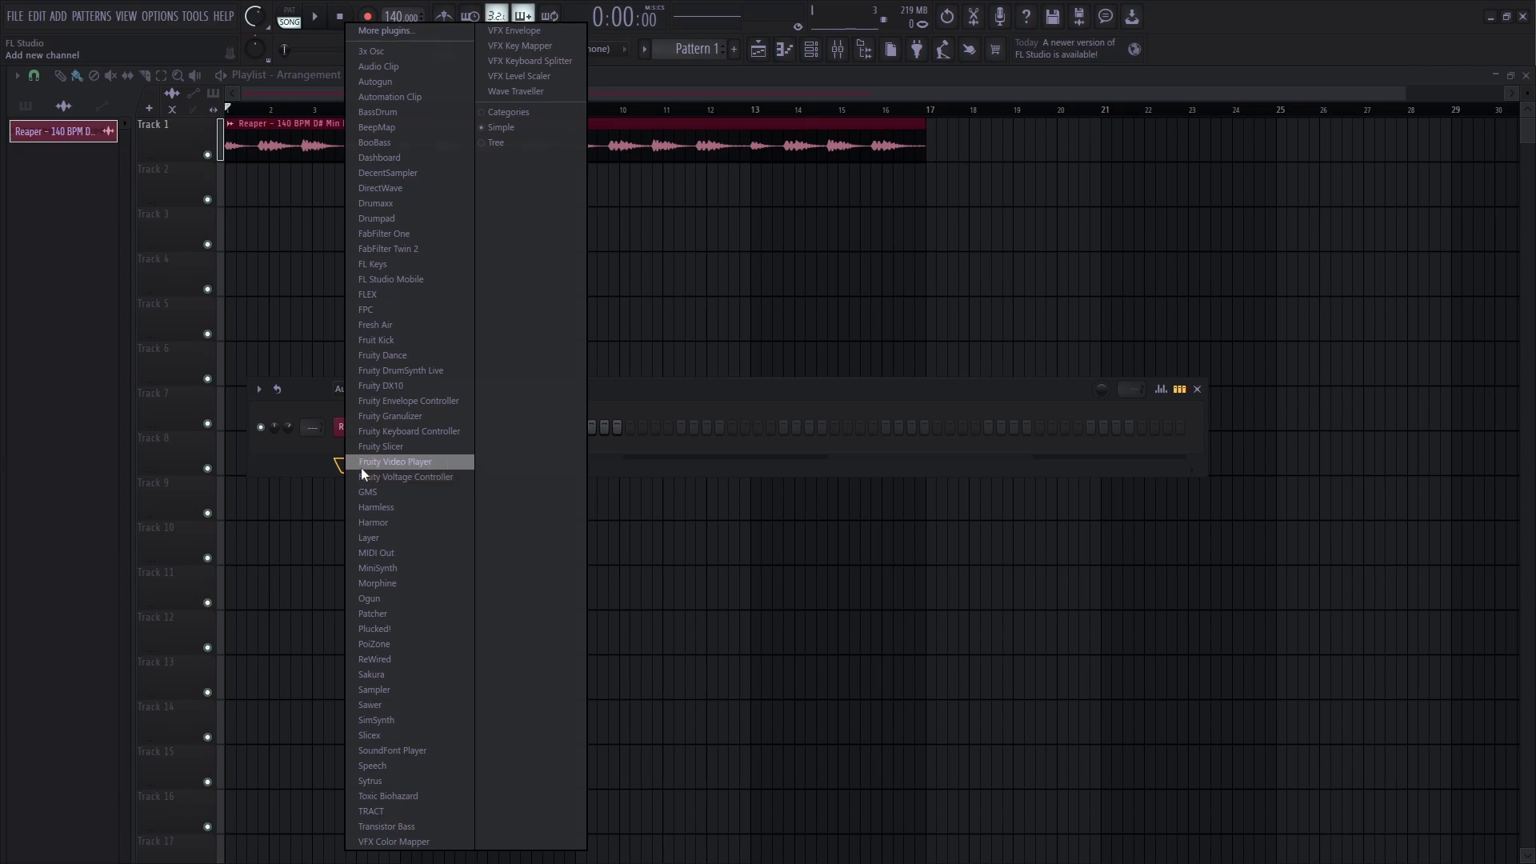
{"action": "left_click", "coordinate": [379, 264]}
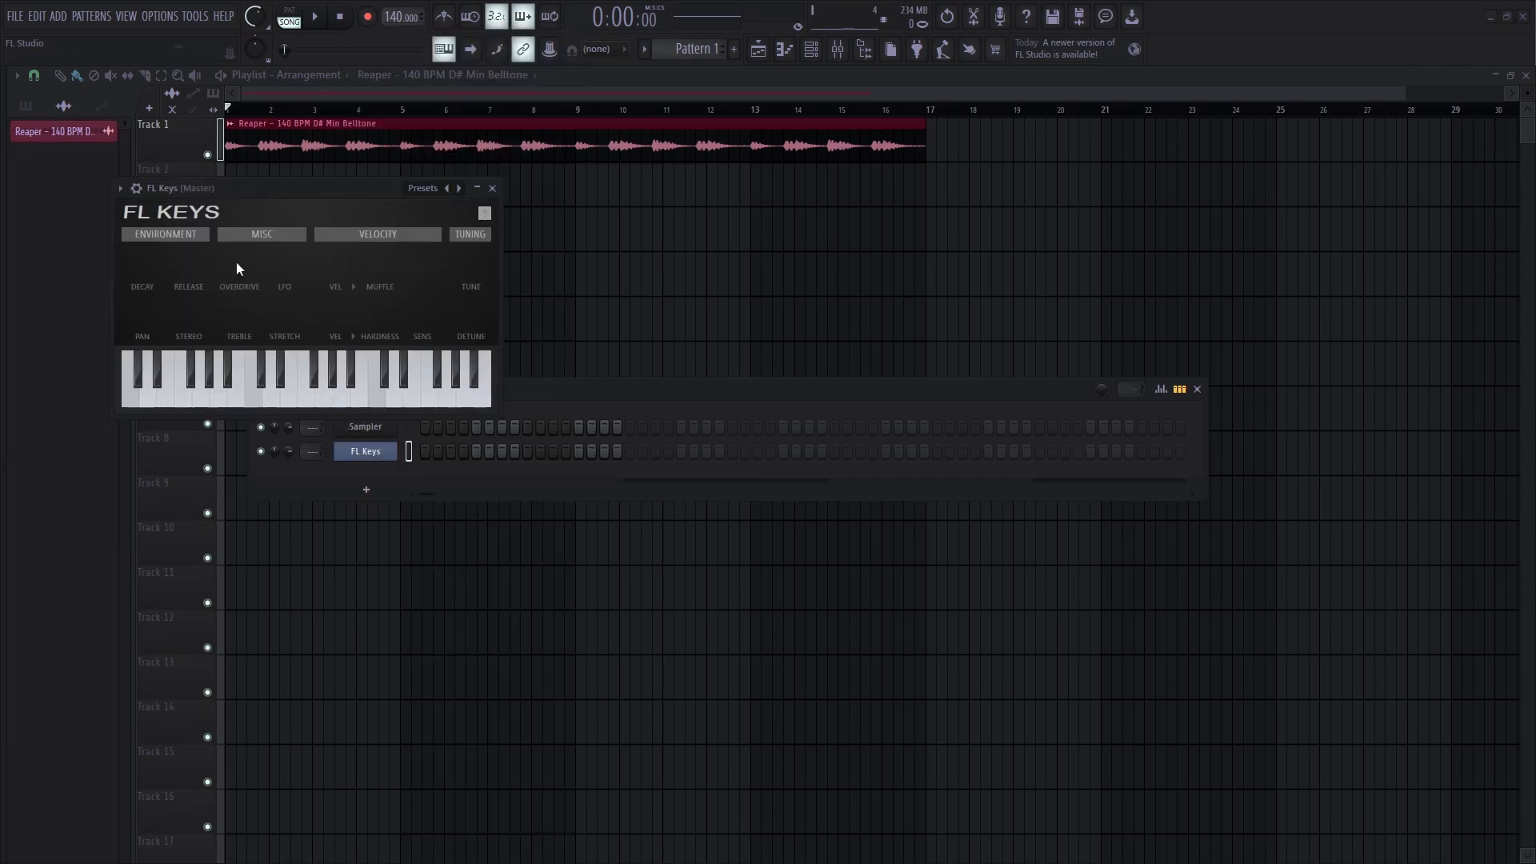
{"action": "left_click_drag", "start_coordinate": [319, 194], "coordinate": [607, 184]}
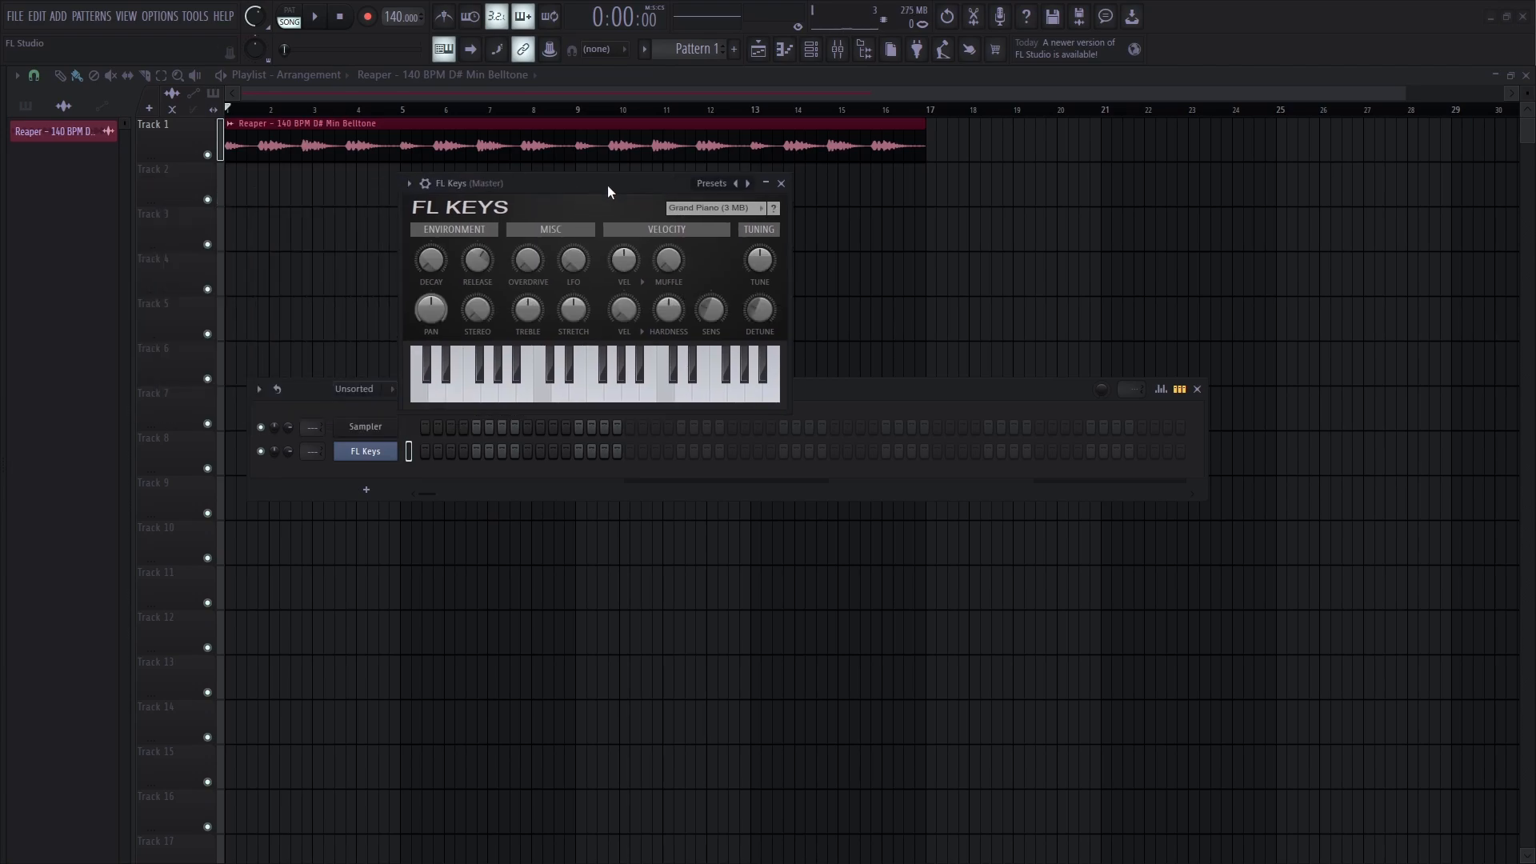
Step: Place a D#6 note at the start of bar 1 in the FL Keys piano roll and play it in pattern mode
{"action": "key", "text": "F7"}
{"action": "left_click", "coordinate": [72, 414]}
{"action": "scroll", "coordinate": [212, 496], "scroll_direction": "down", "scroll_amount": 4}
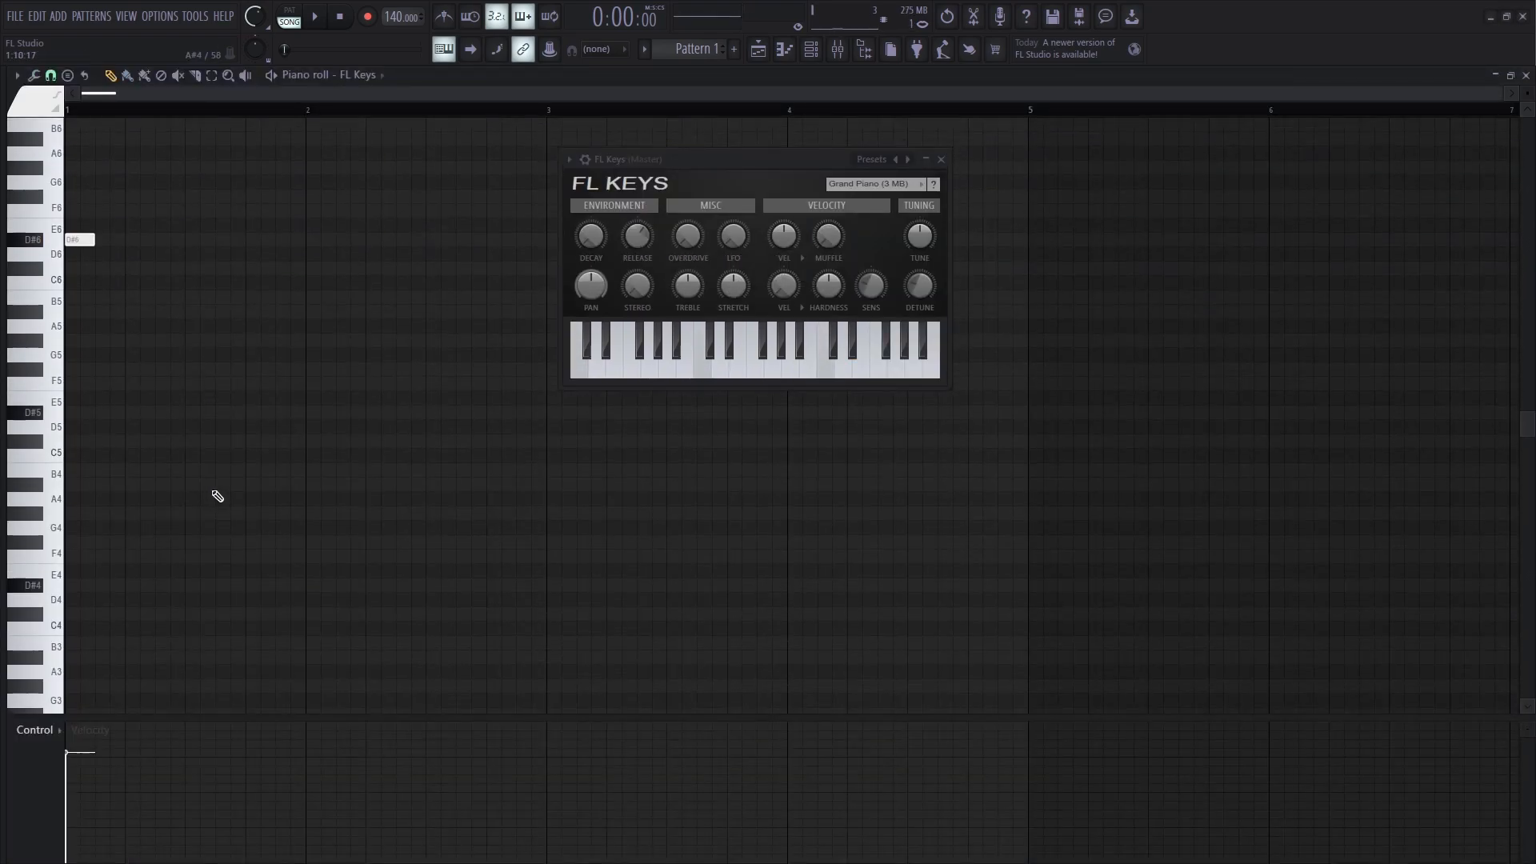
{"action": "left_click", "coordinate": [293, 12]}
{"action": "key", "text": "space"}
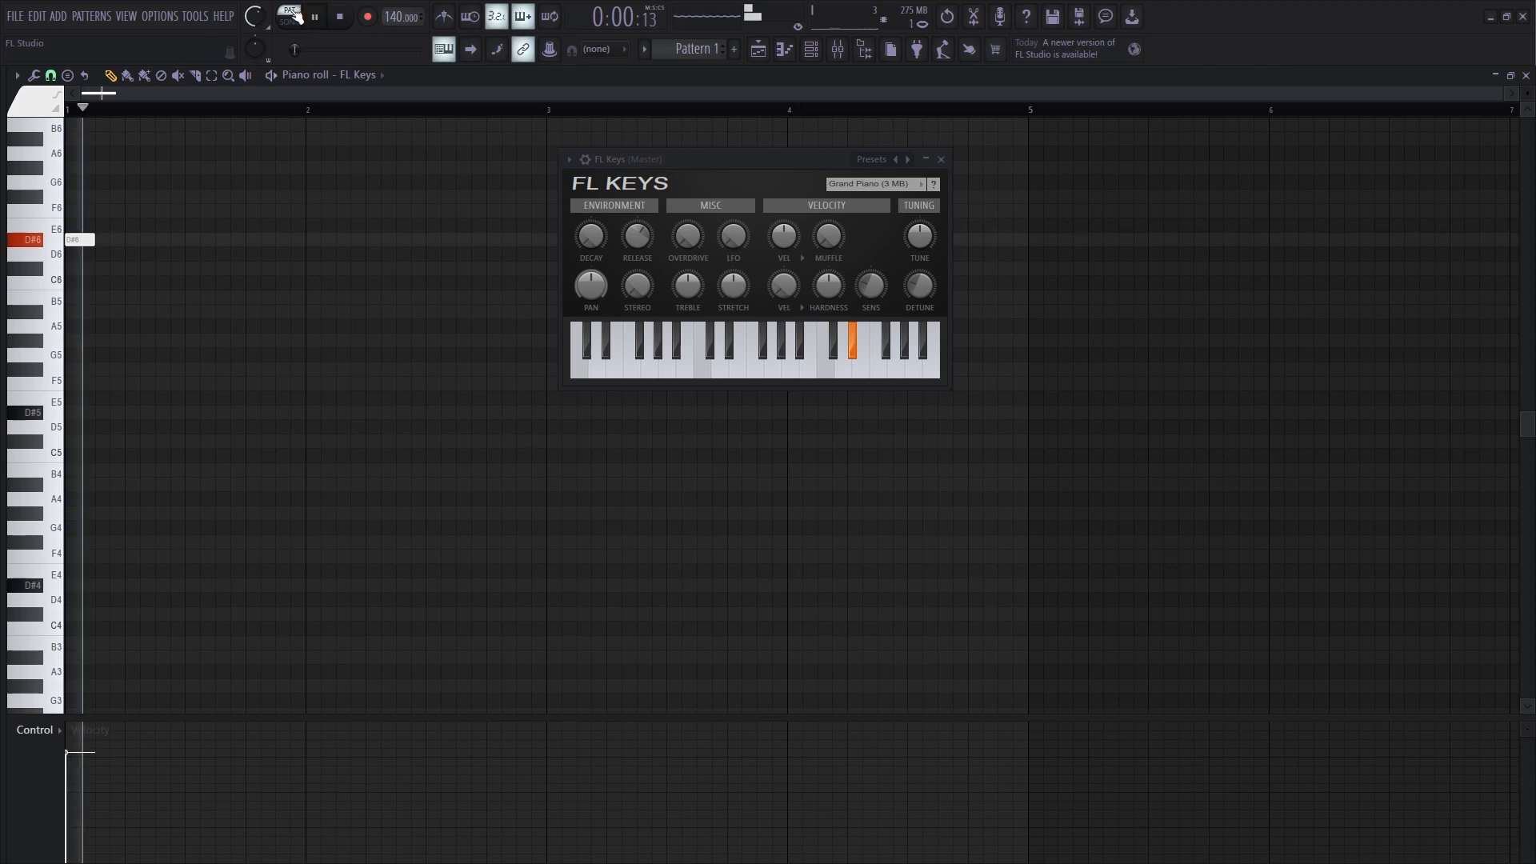
{"action": "key", "text": "space"}
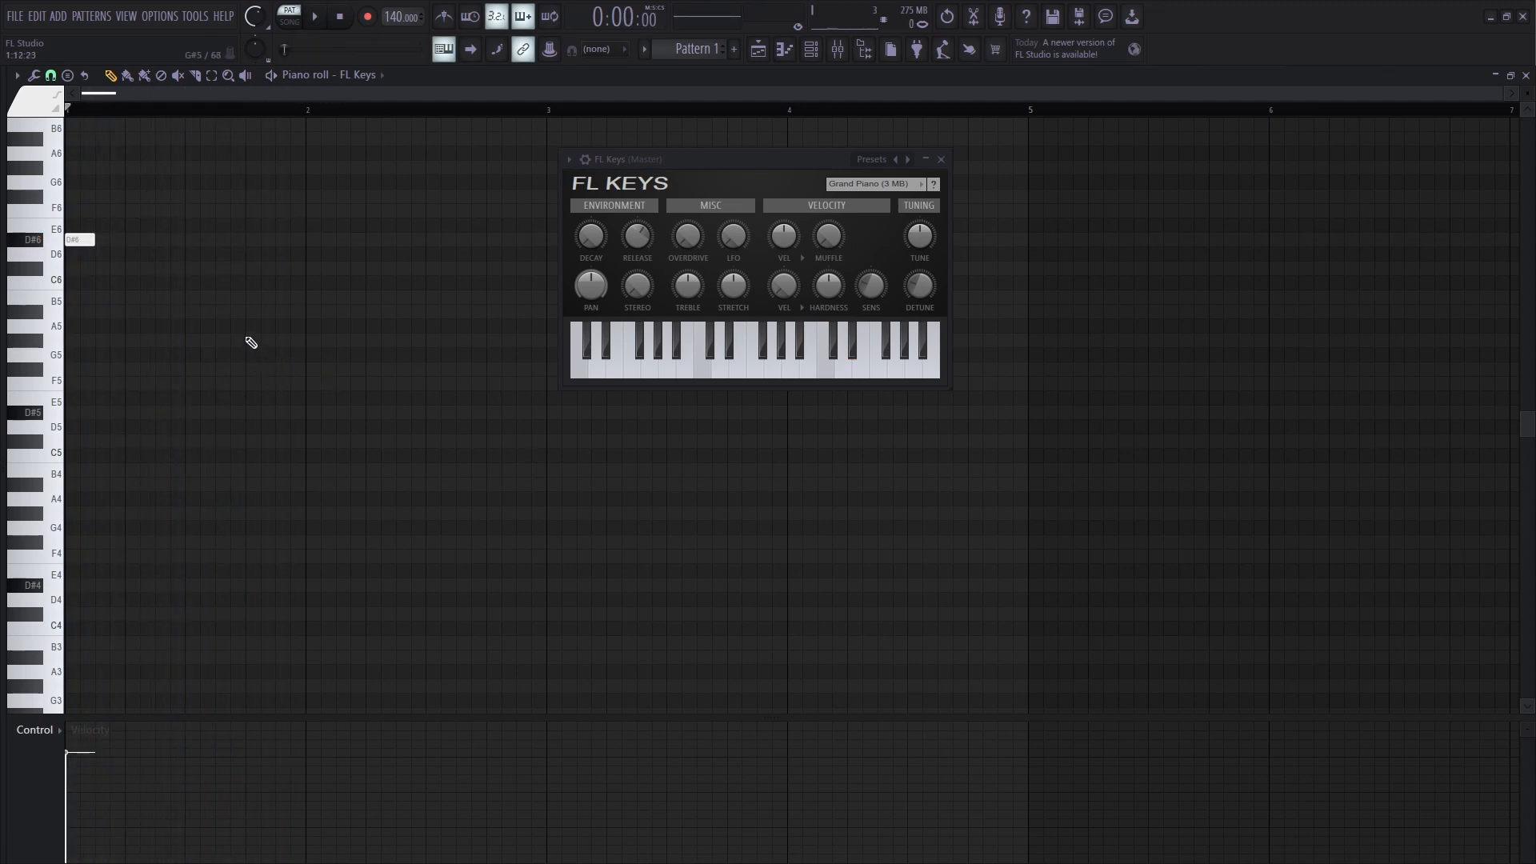
Step: Add an A#5 note on the fourth beat of bar 1 and play the pattern
{"action": "left_click", "coordinate": [252, 313]}
{"action": "scroll", "coordinate": [298, 384], "scroll_direction": "up", "scroll_amount": 3}
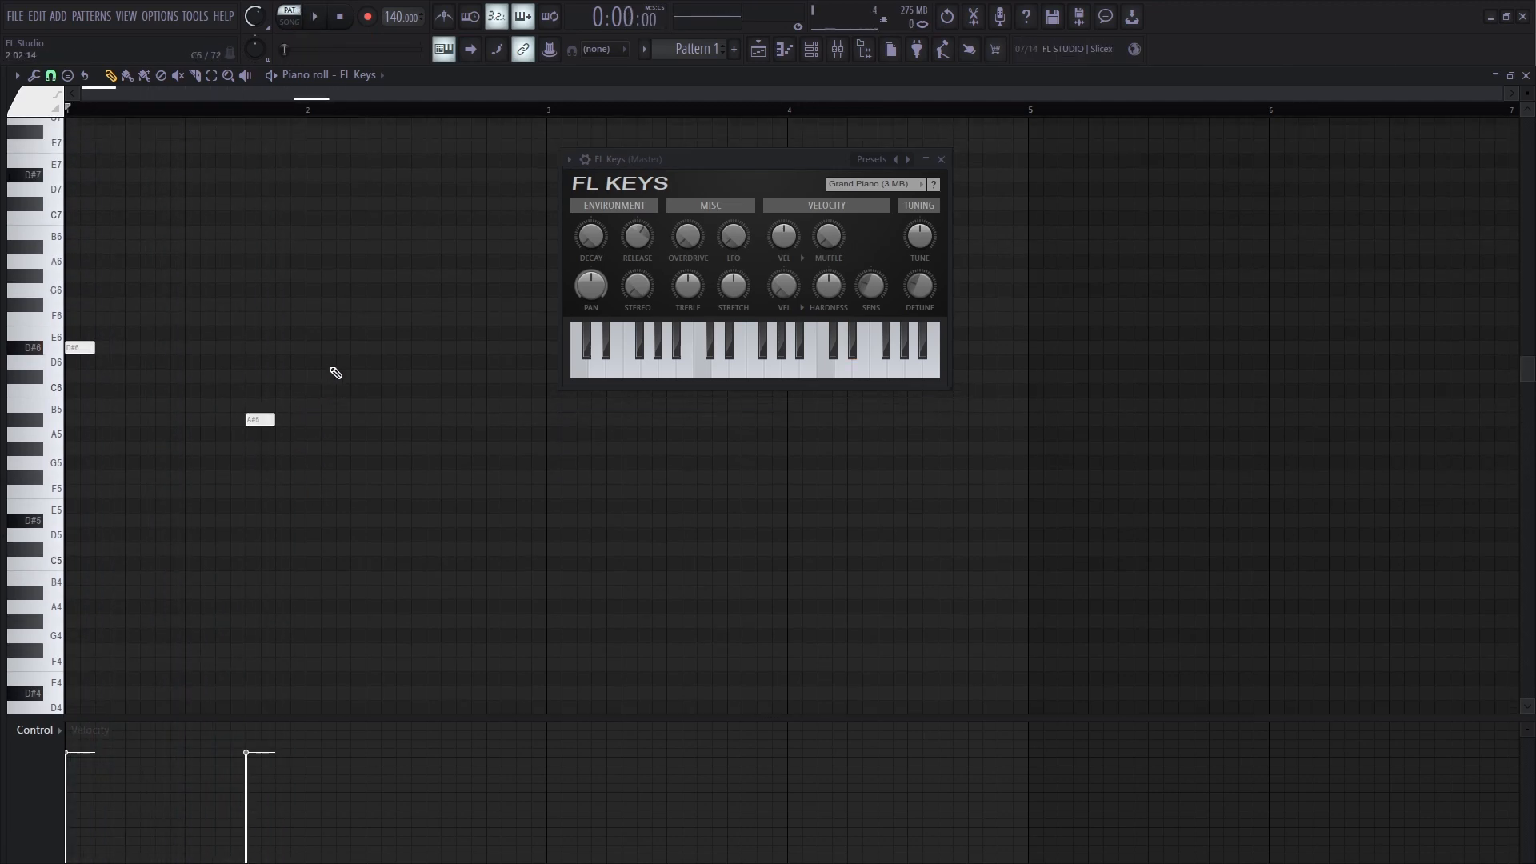
{"action": "key", "text": "space"}
{"action": "key", "text": "space"}
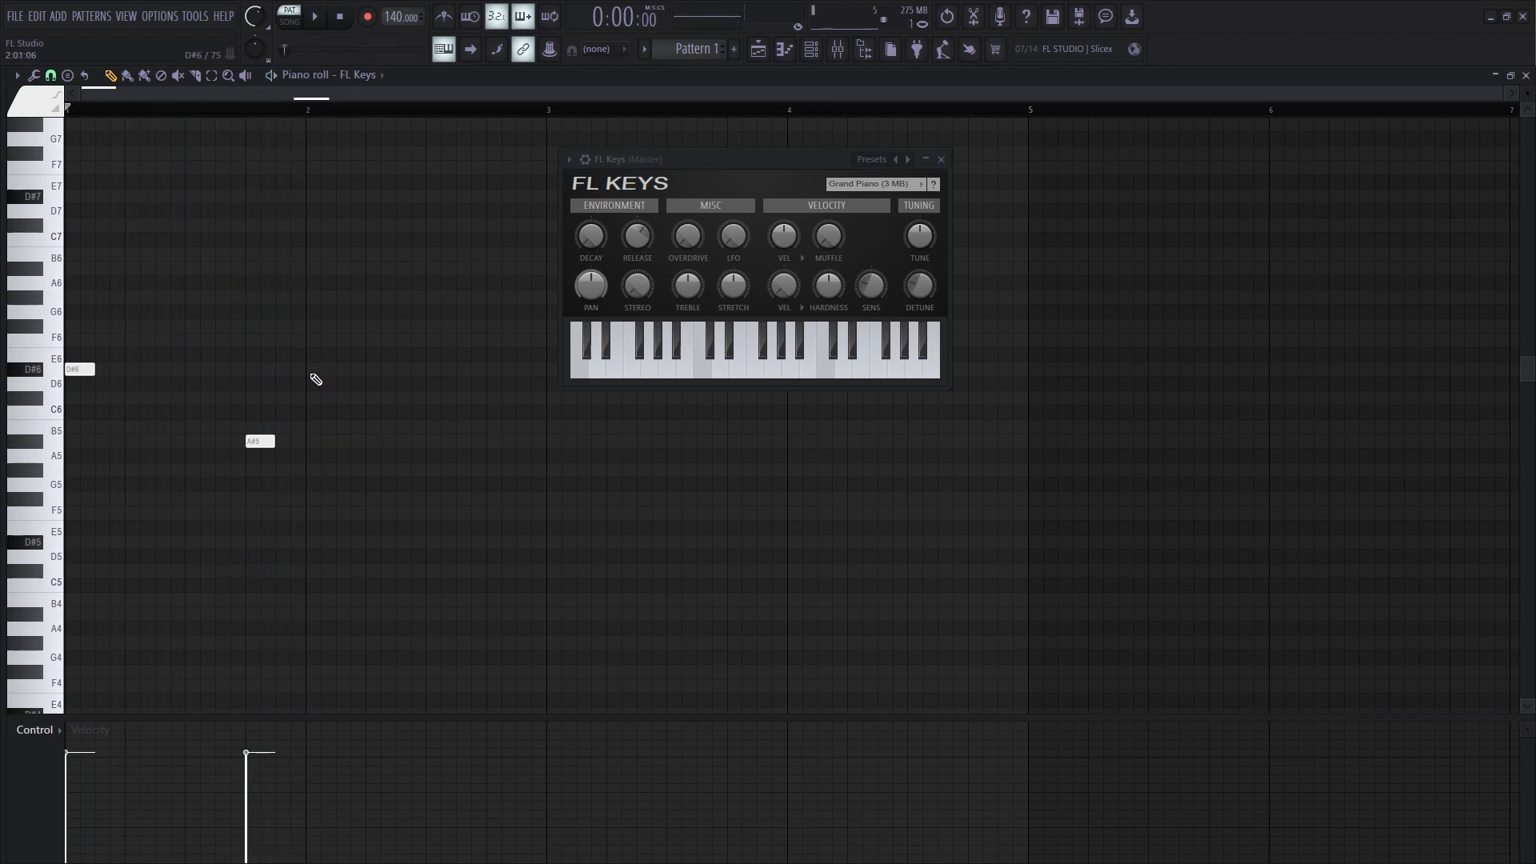
{"action": "left_click", "coordinate": [311, 341]}
{"action": "key", "text": "space"}
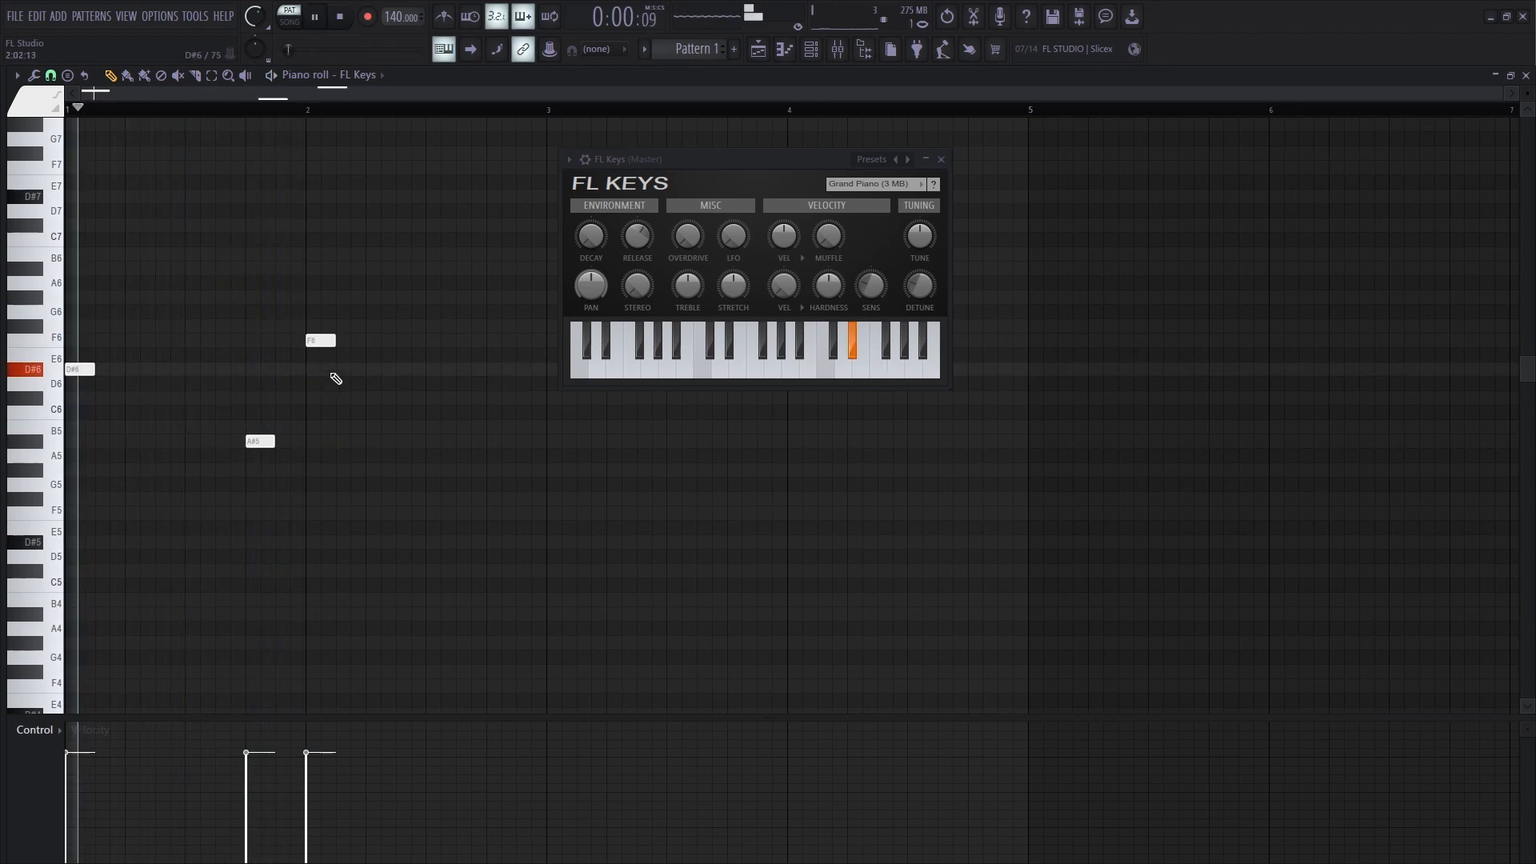
{"action": "key", "text": "space"}
{"action": "right_click", "coordinate": [313, 342]}
Step: Place a B5 note at the start of bar 2 and an F6 note on its fourth beat, and play the pattern
{"action": "key", "text": "space"}
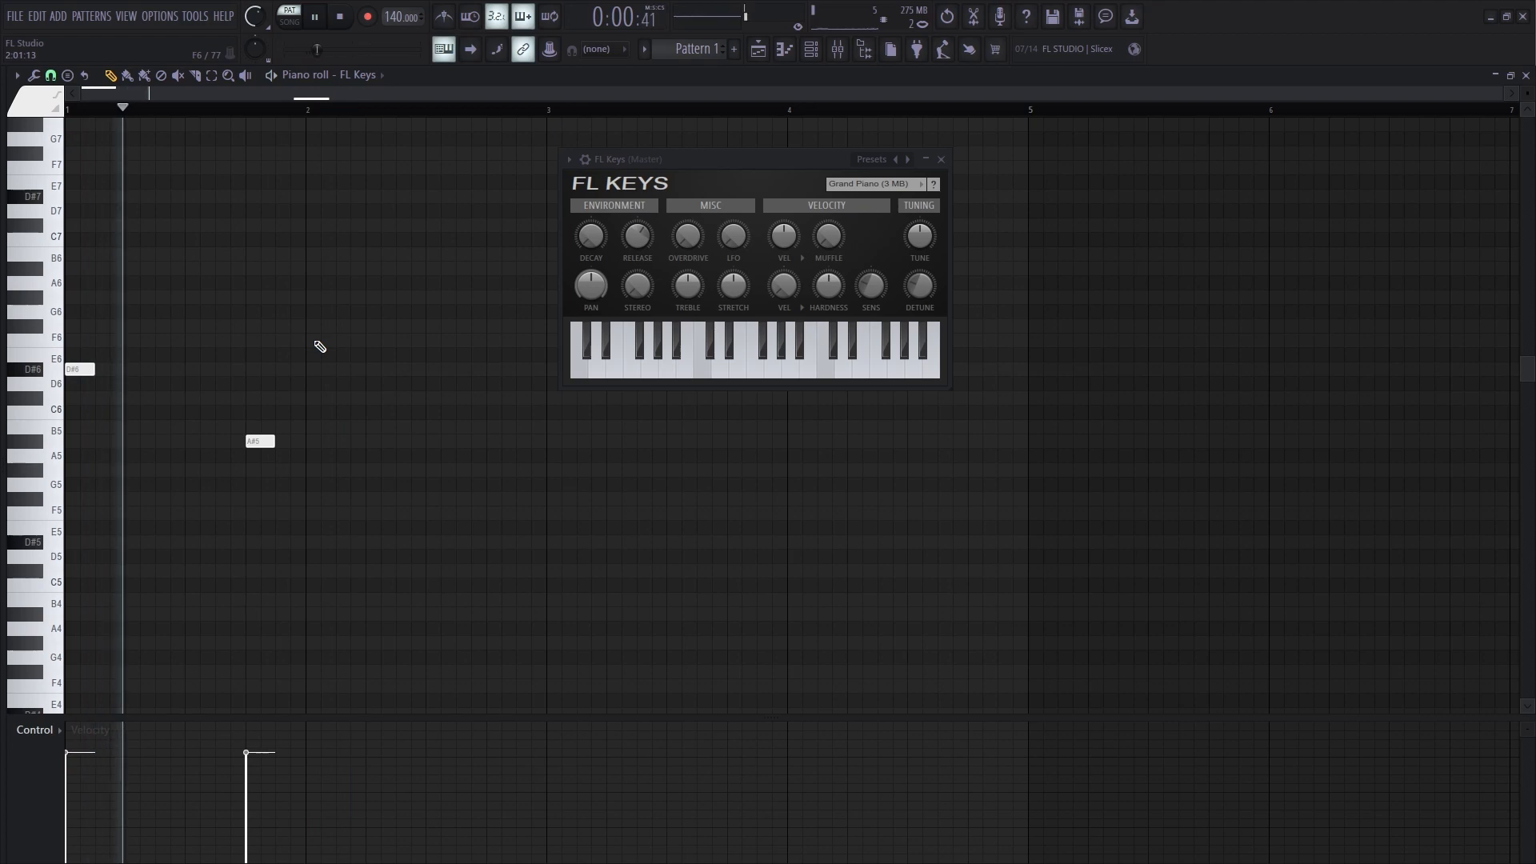
{"action": "key", "text": "space"}
{"action": "left_click", "coordinate": [314, 427]}
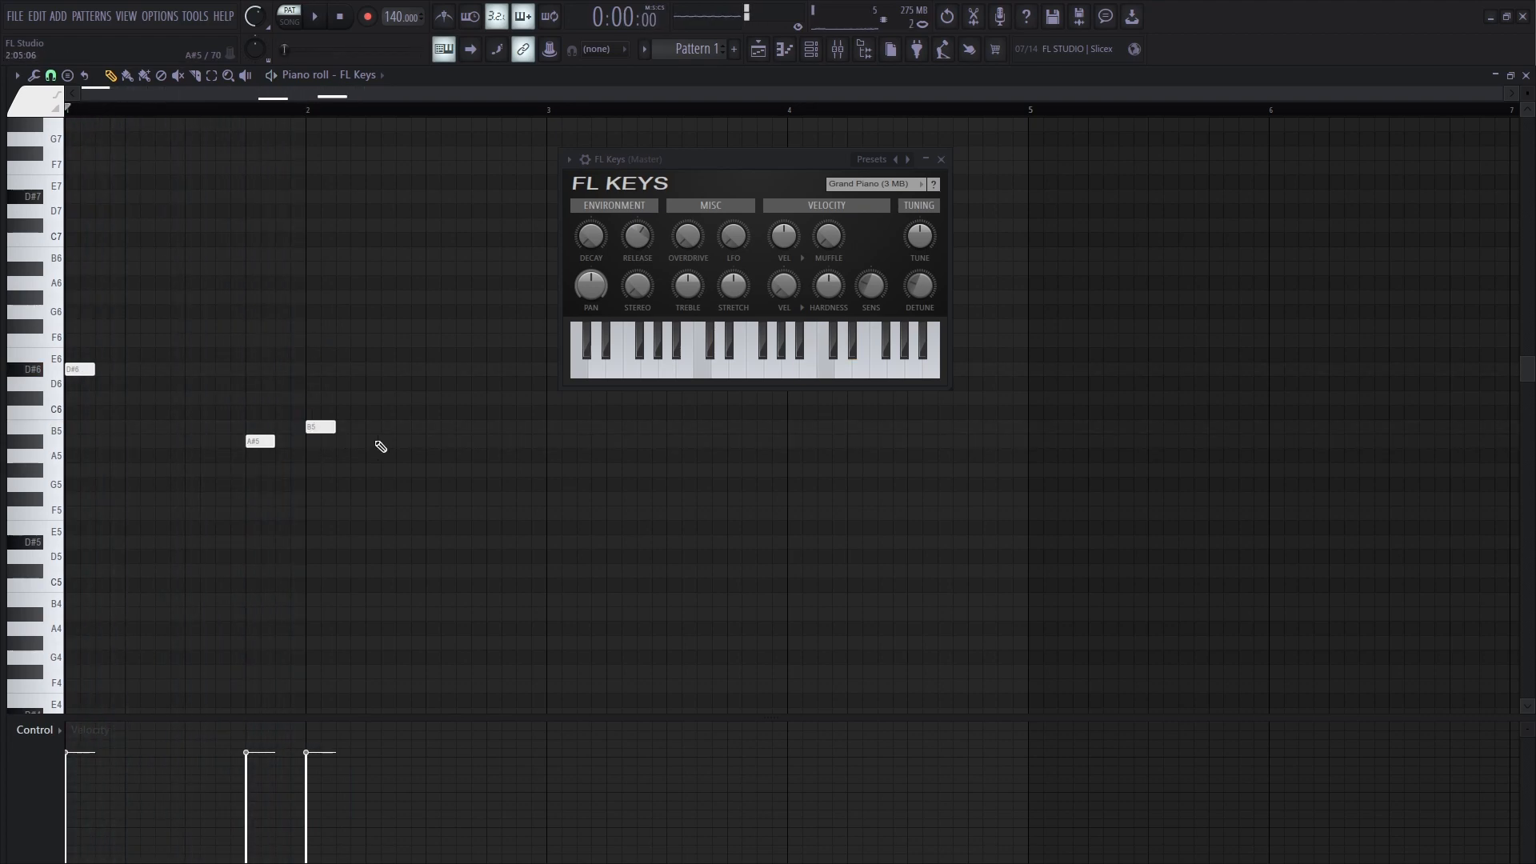
{"action": "left_click_drag", "start_coordinate": [737, 183], "coordinate": [1180, 263]}
{"action": "left_click", "coordinate": [498, 342]}
{"action": "key", "text": "space"}
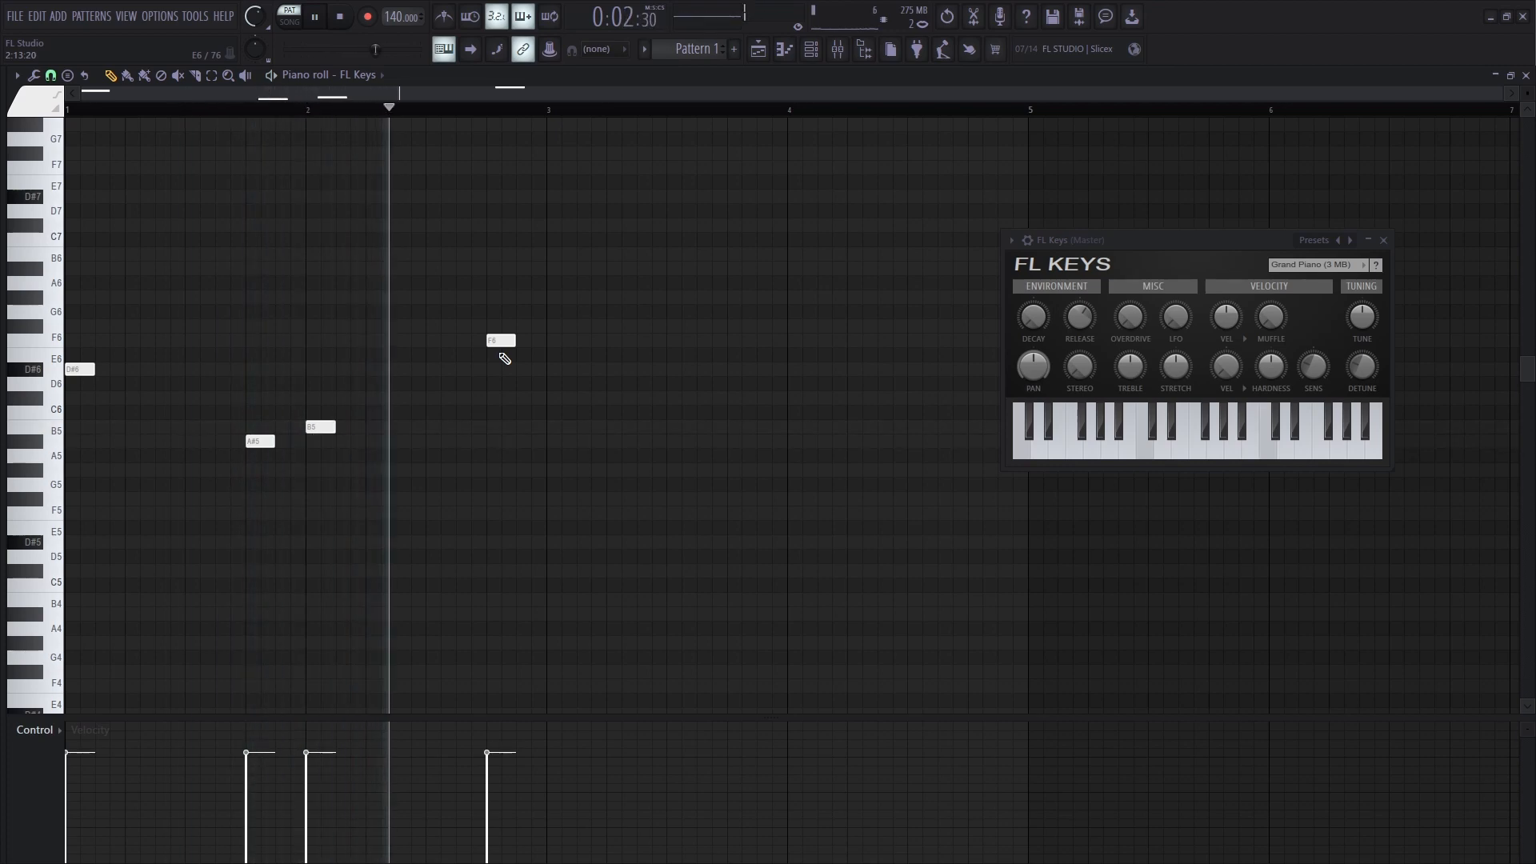
{"action": "key", "text": "space"}
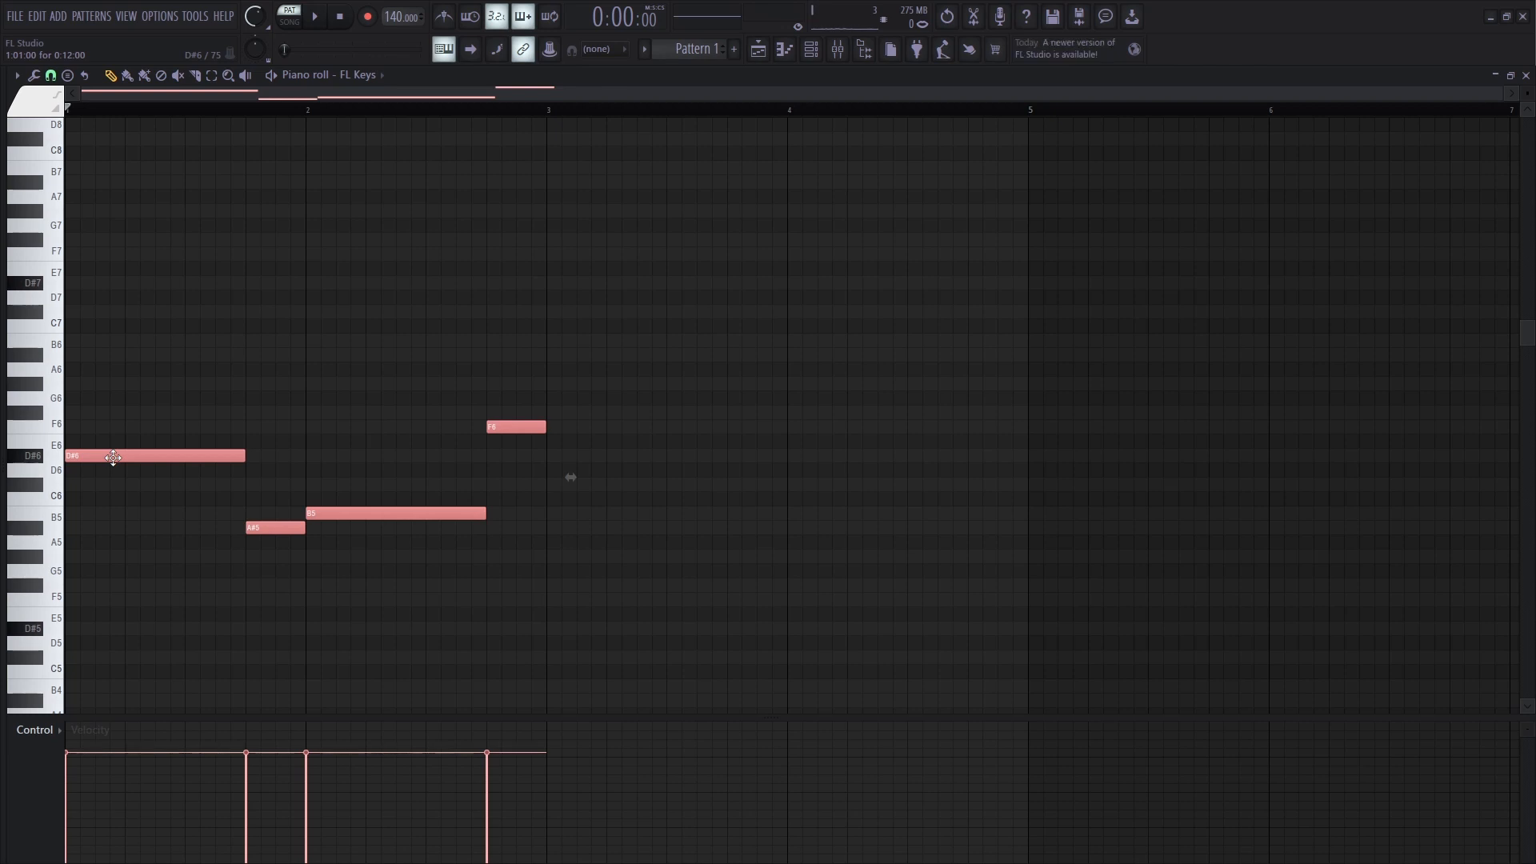
Step: Stack F#6 and A#6 notes above the opening D#6 note to form the first chord
{"action": "left_click_drag", "start_coordinate": [115, 411], "coordinate": [75, 411]}
{"action": "right_click", "coordinate": [79, 410]}
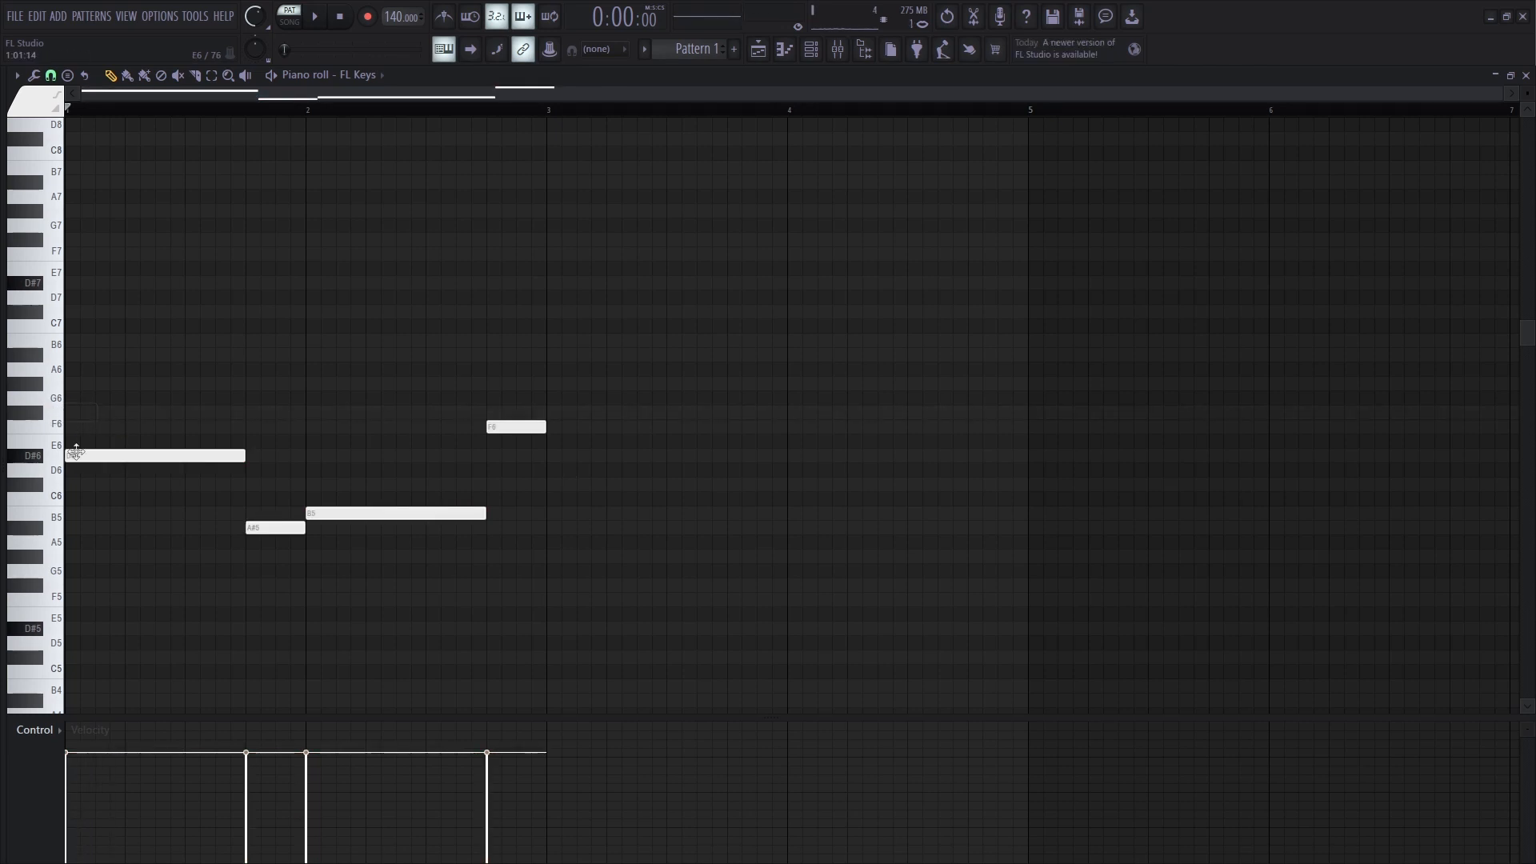
{"action": "left_click", "coordinate": [79, 411]}
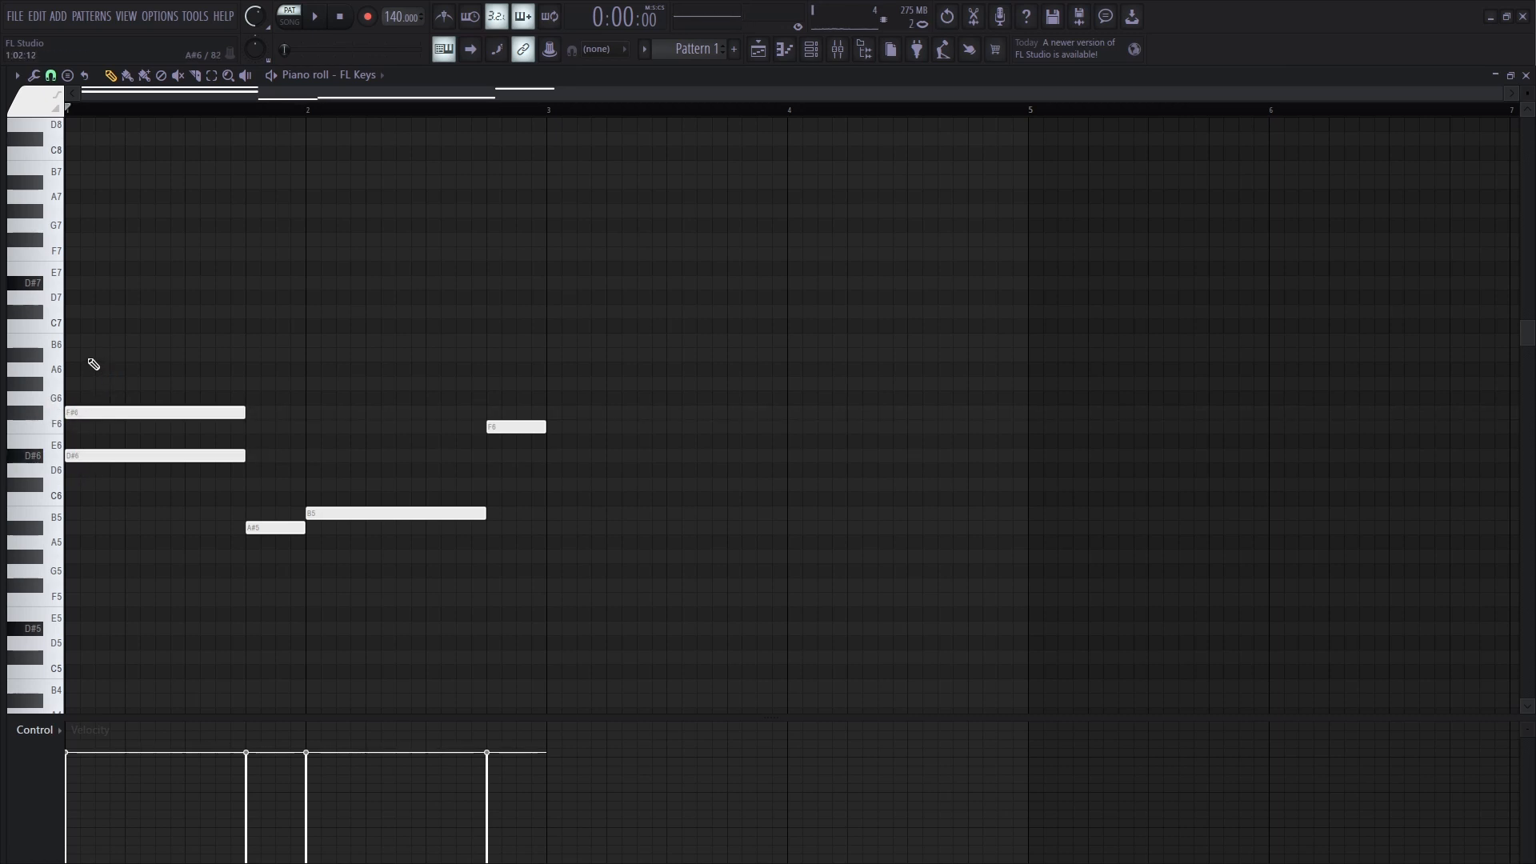
{"action": "left_click", "coordinate": [90, 356]}
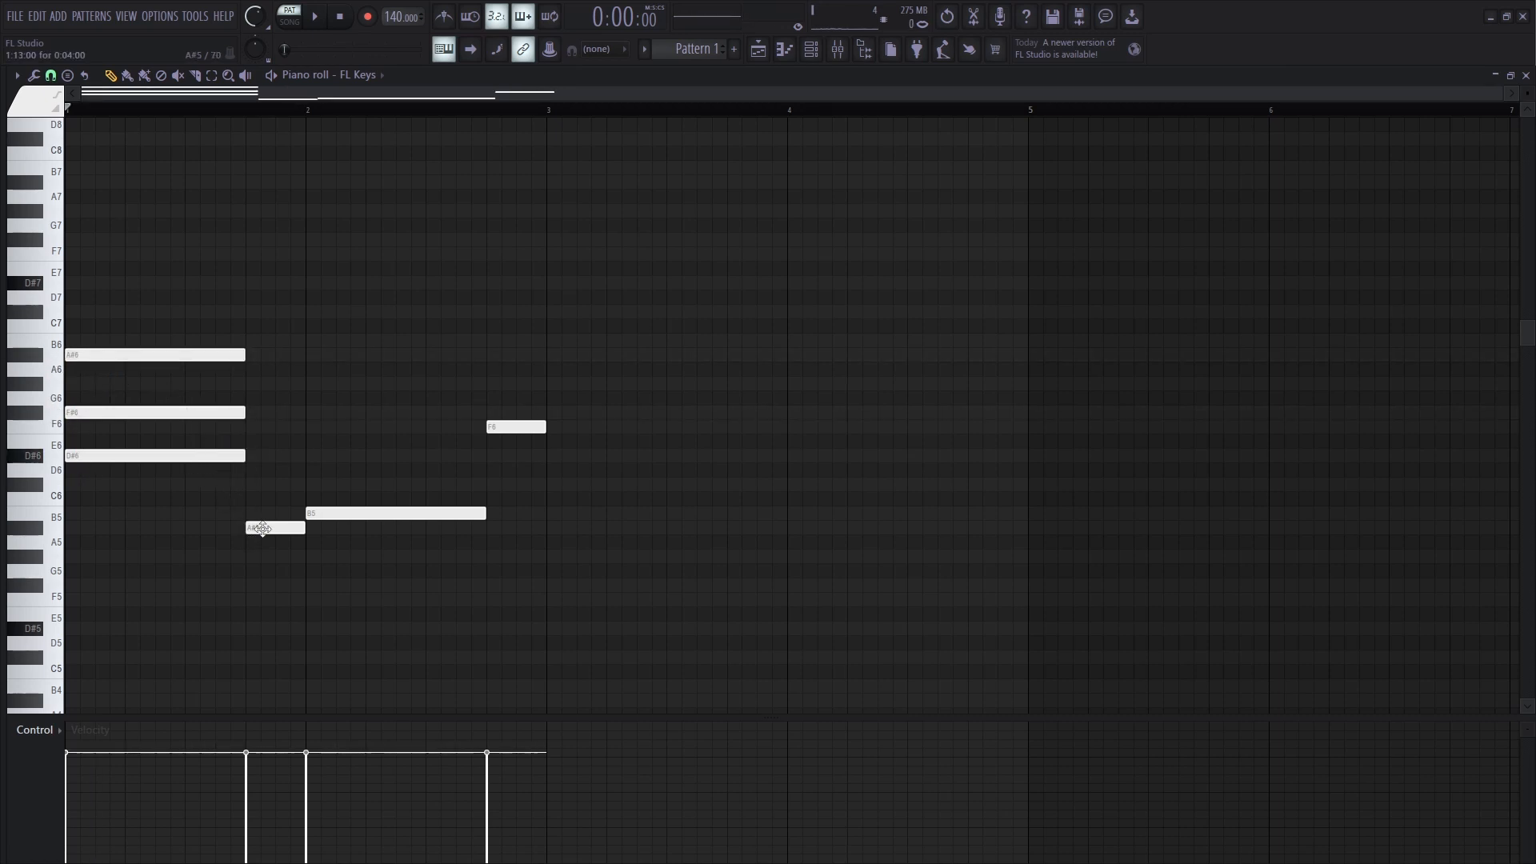
Step: Stack C#6 and F6 on the A#5 note, D#6 and F#6 on B5, and G#6 and B6 on F6, and play the chords
{"action": "left_click", "coordinate": [250, 483]}
{"action": "left_click", "coordinate": [260, 427]}
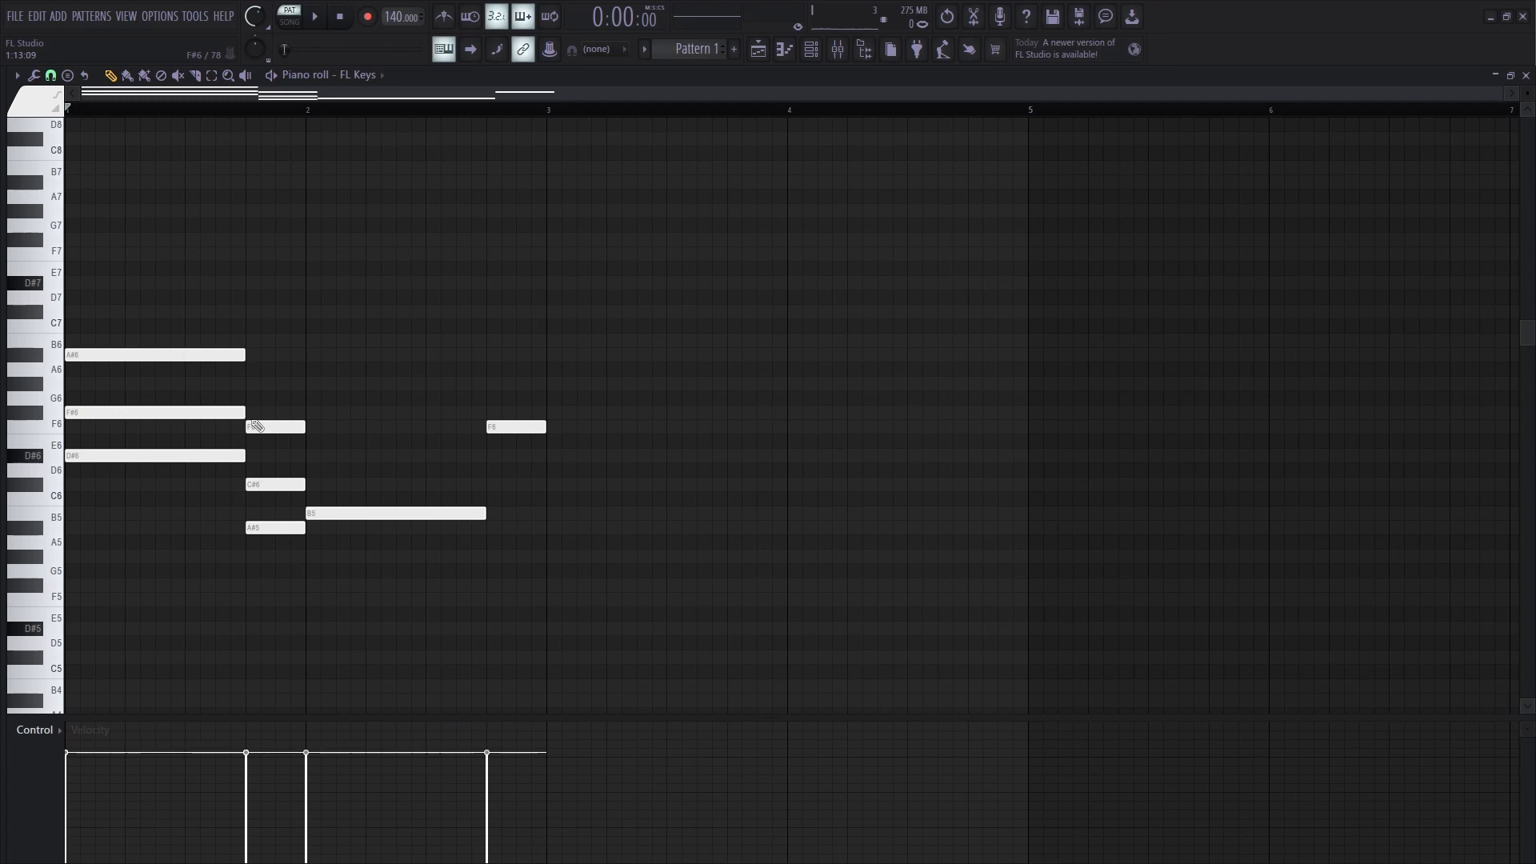
{"action": "left_click", "coordinate": [311, 457]}
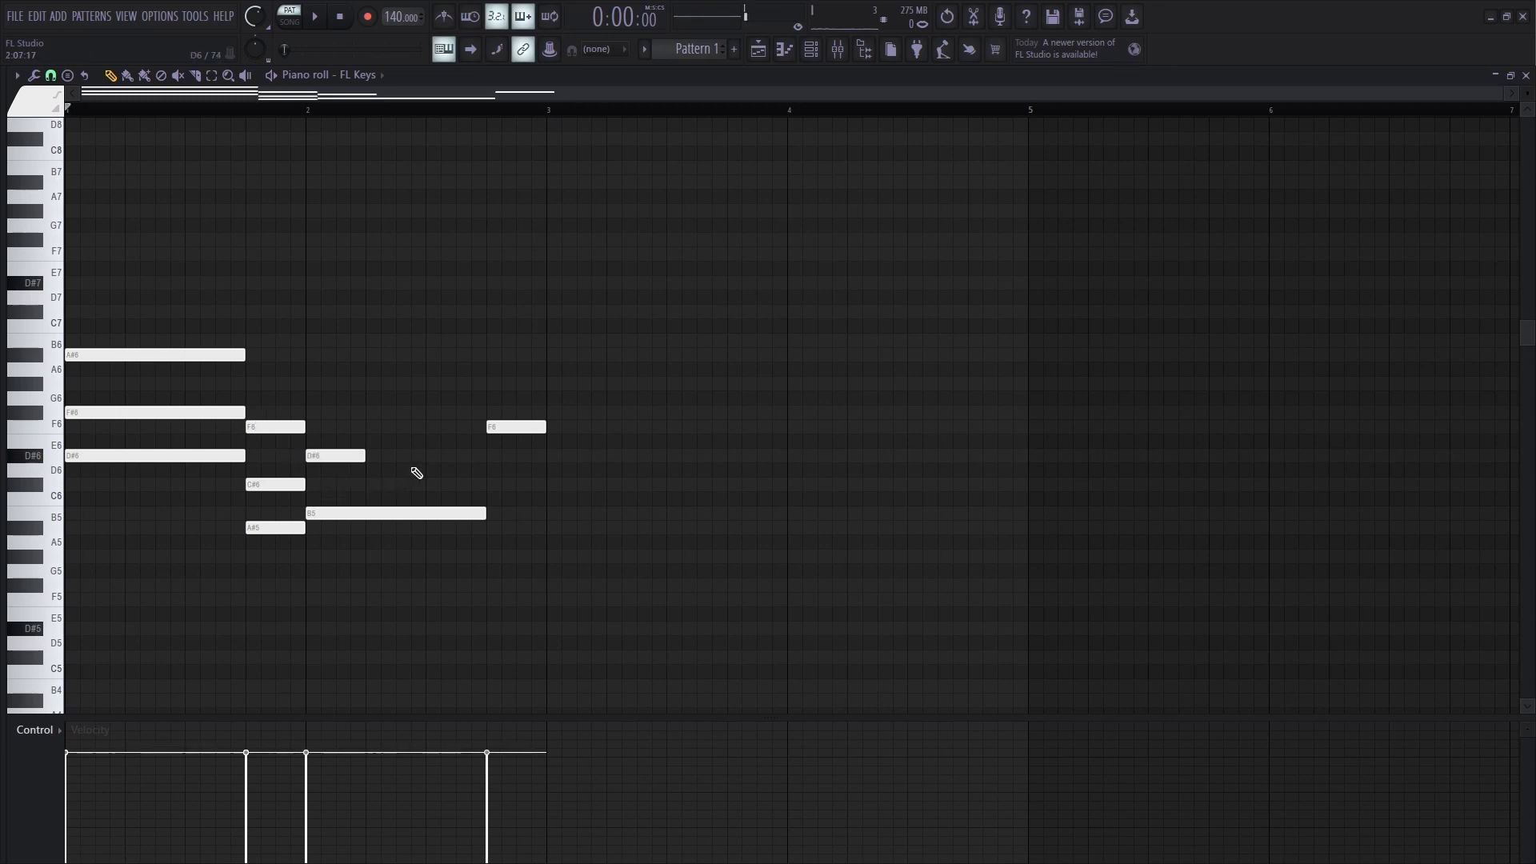
{"action": "key", "text": "space"}
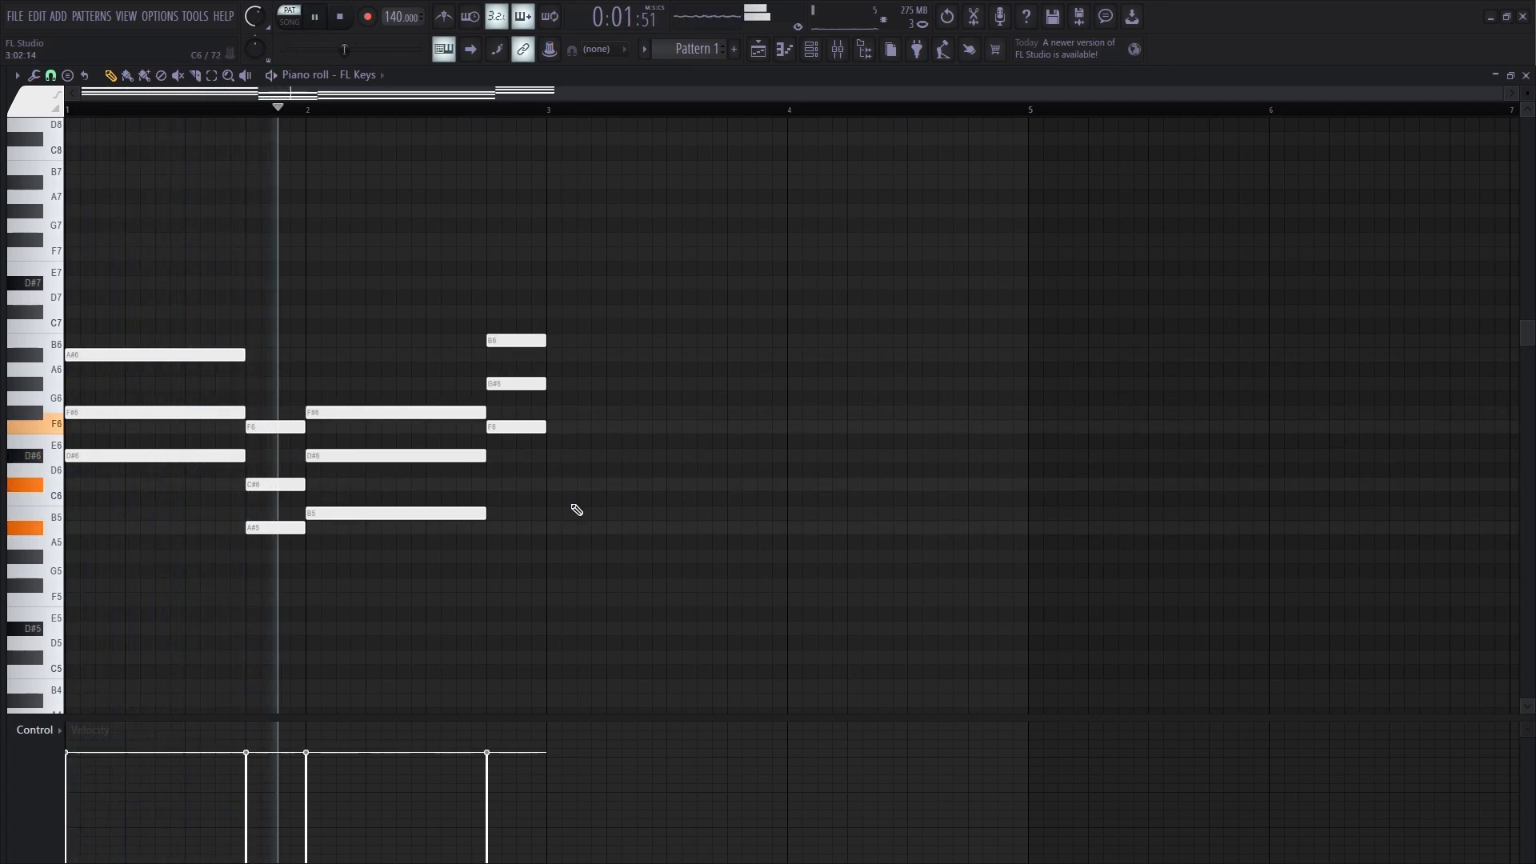
{"action": "key", "text": "space"}
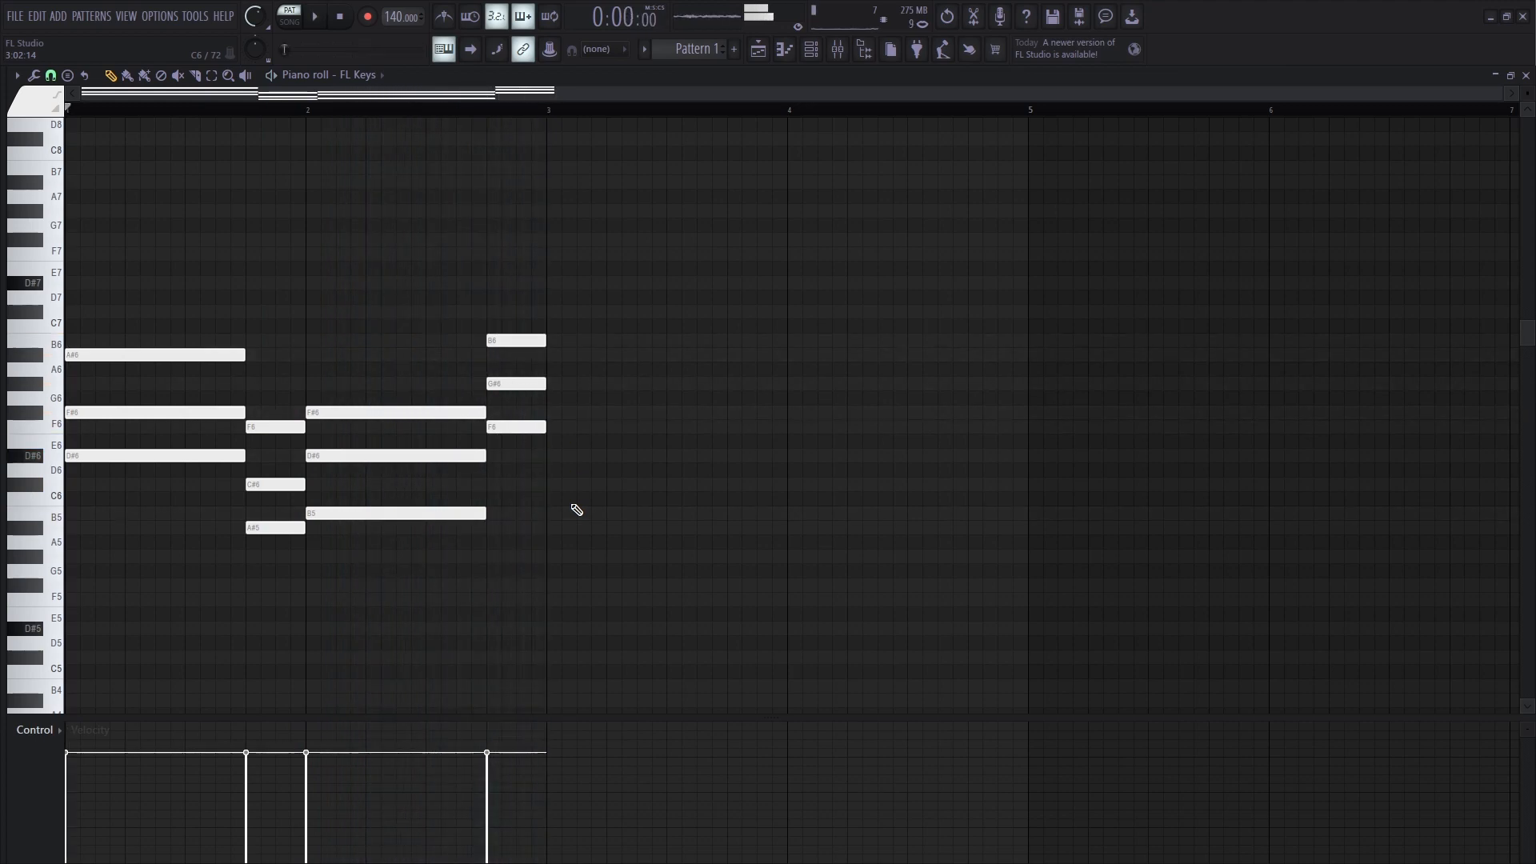
Step: Duplicate the two-bar chord progression into bars 3 and 4 and play the result
{"action": "left_click_drag", "start_coordinate": [558, 318], "coordinate": [4, 600]}
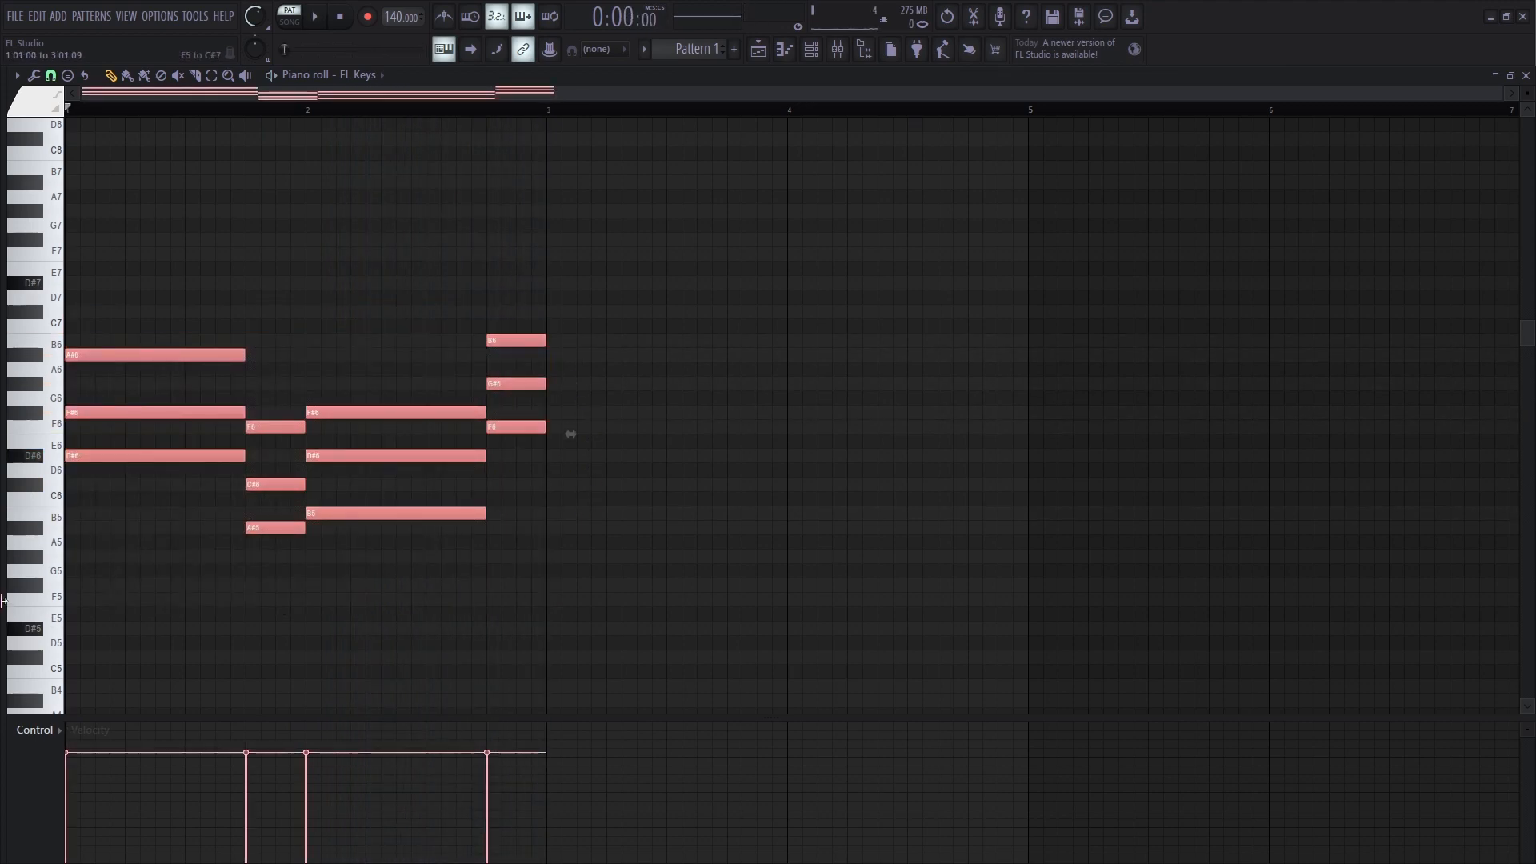
{"action": "key", "text": "ctrl+b"}
{"action": "key", "text": "space"}
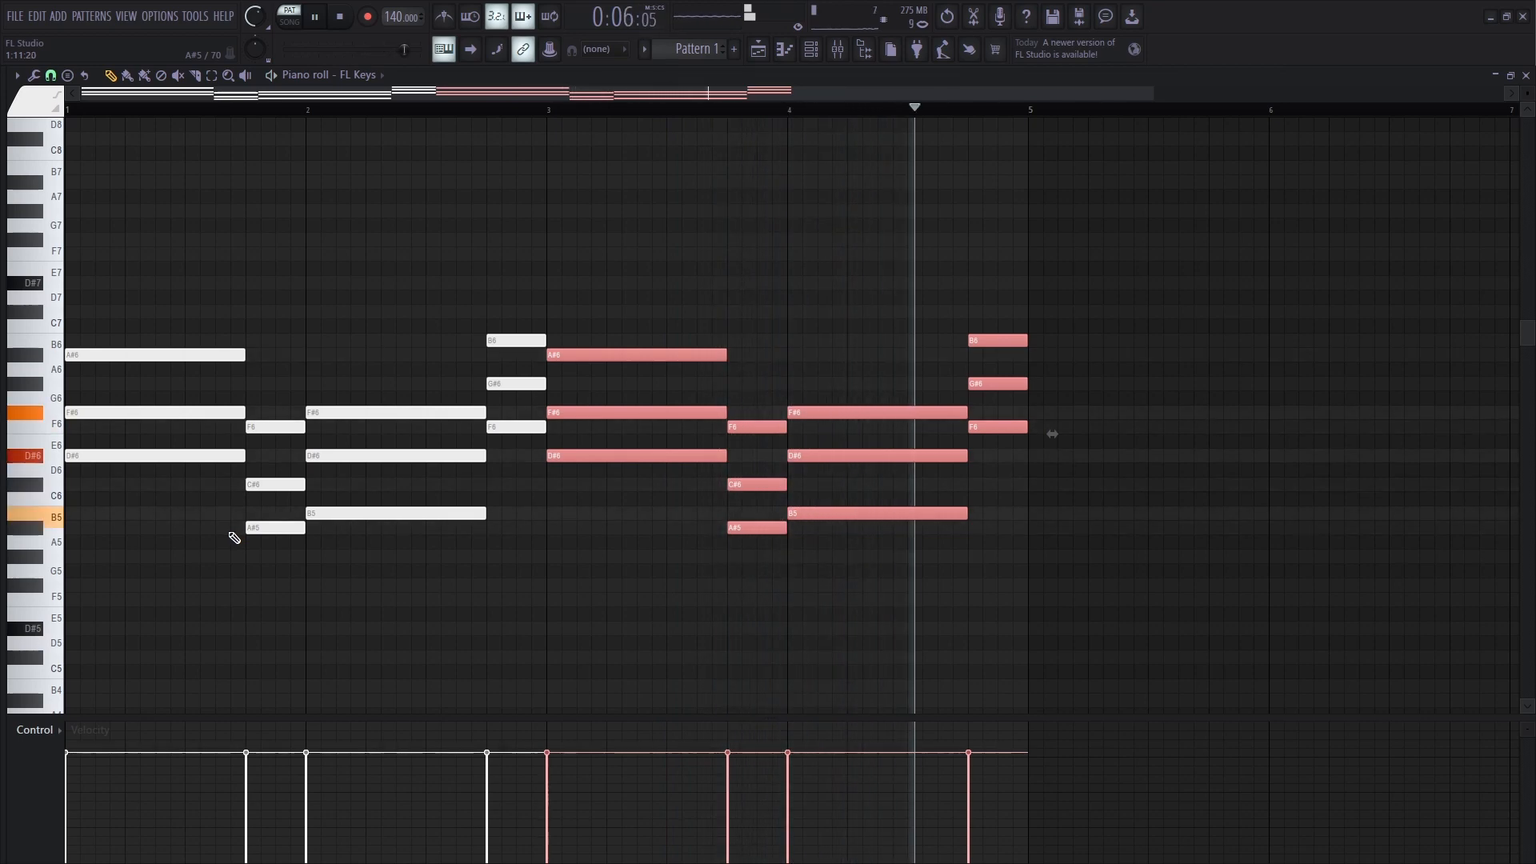
{"action": "key", "text": "space"}
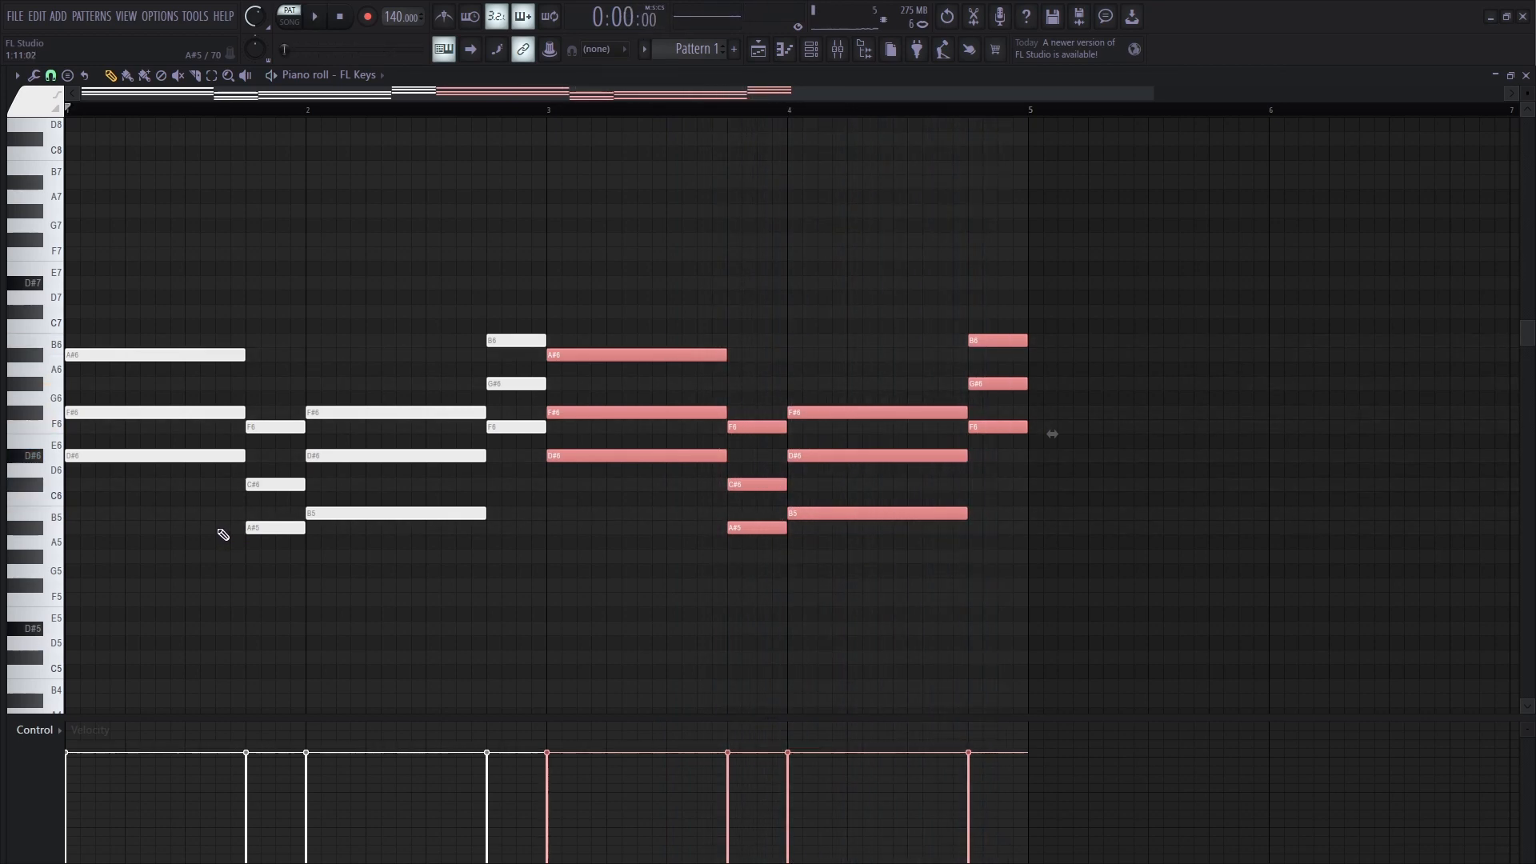
Step: Strum all the chords in the four bars with the Strumizer and preview the effect
{"action": "key", "text": "alt+s"}
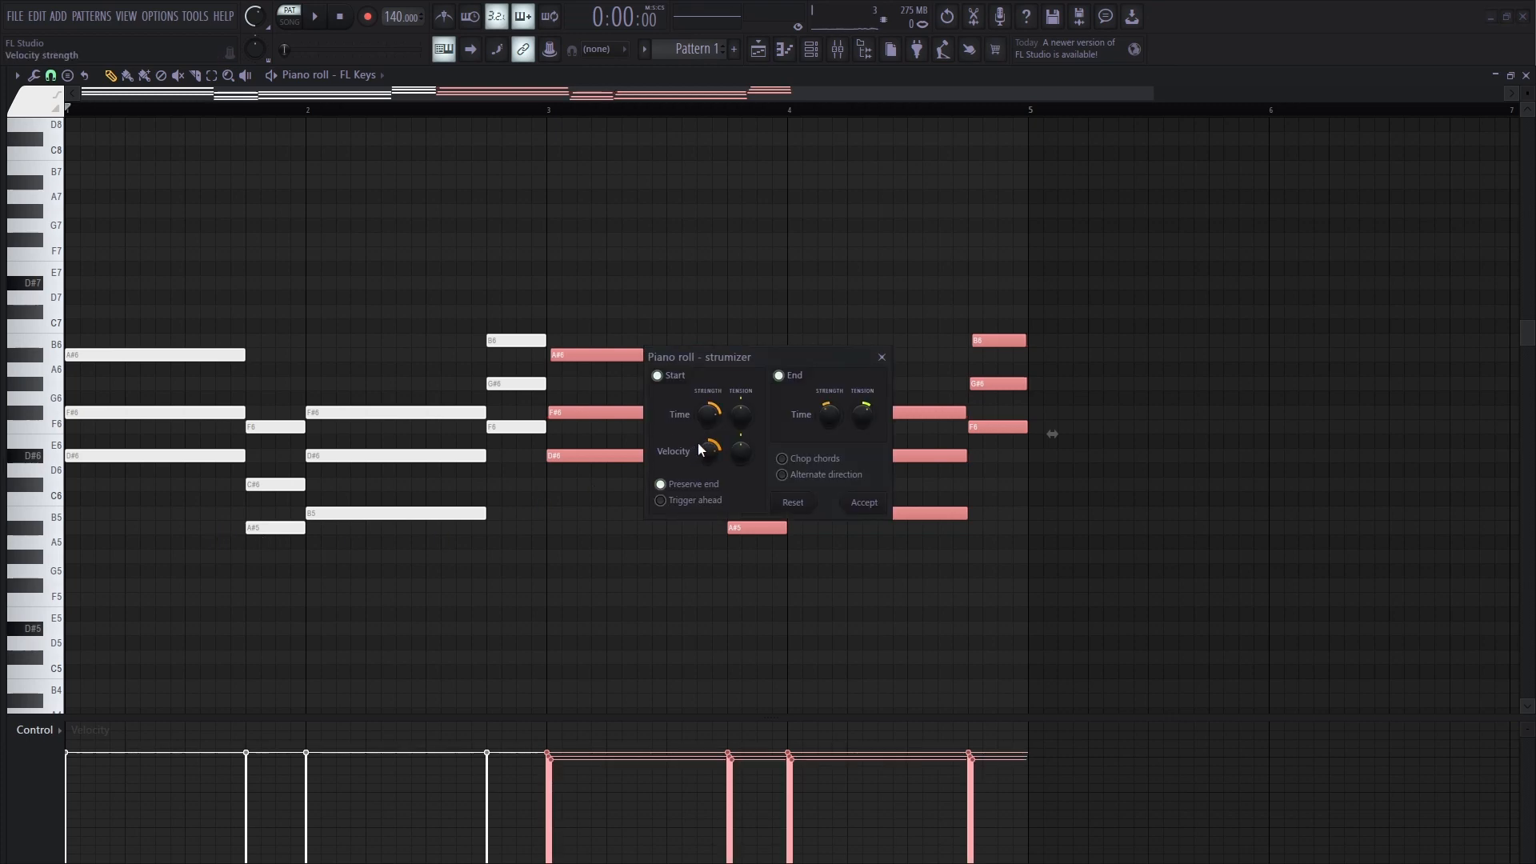
{"action": "key", "text": "ctrl+a"}
{"action": "key", "text": "space"}
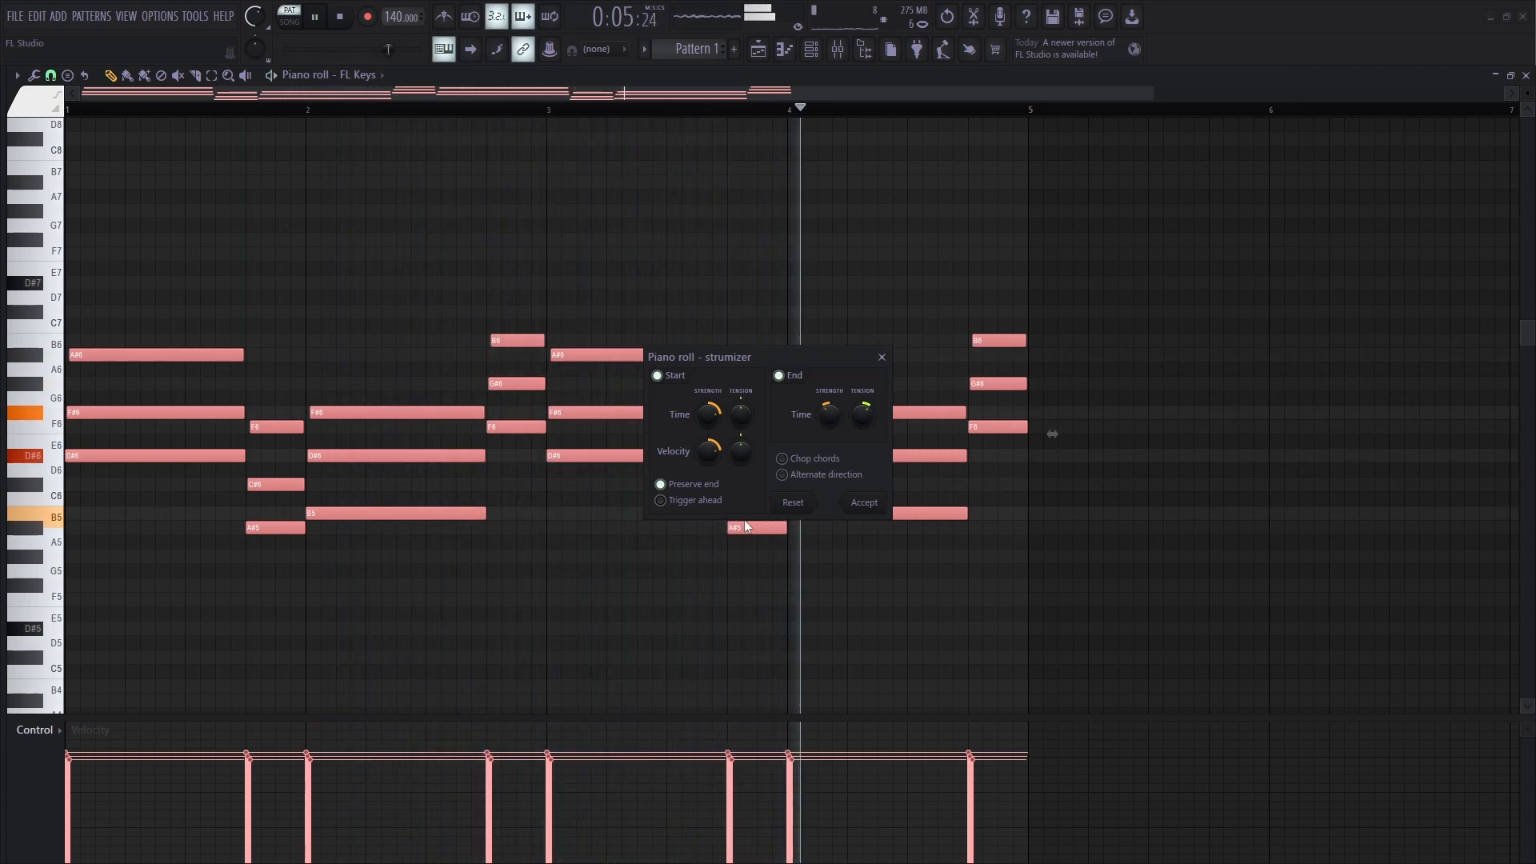
{"action": "left_click", "coordinate": [868, 504]}
{"action": "key", "text": "space"}
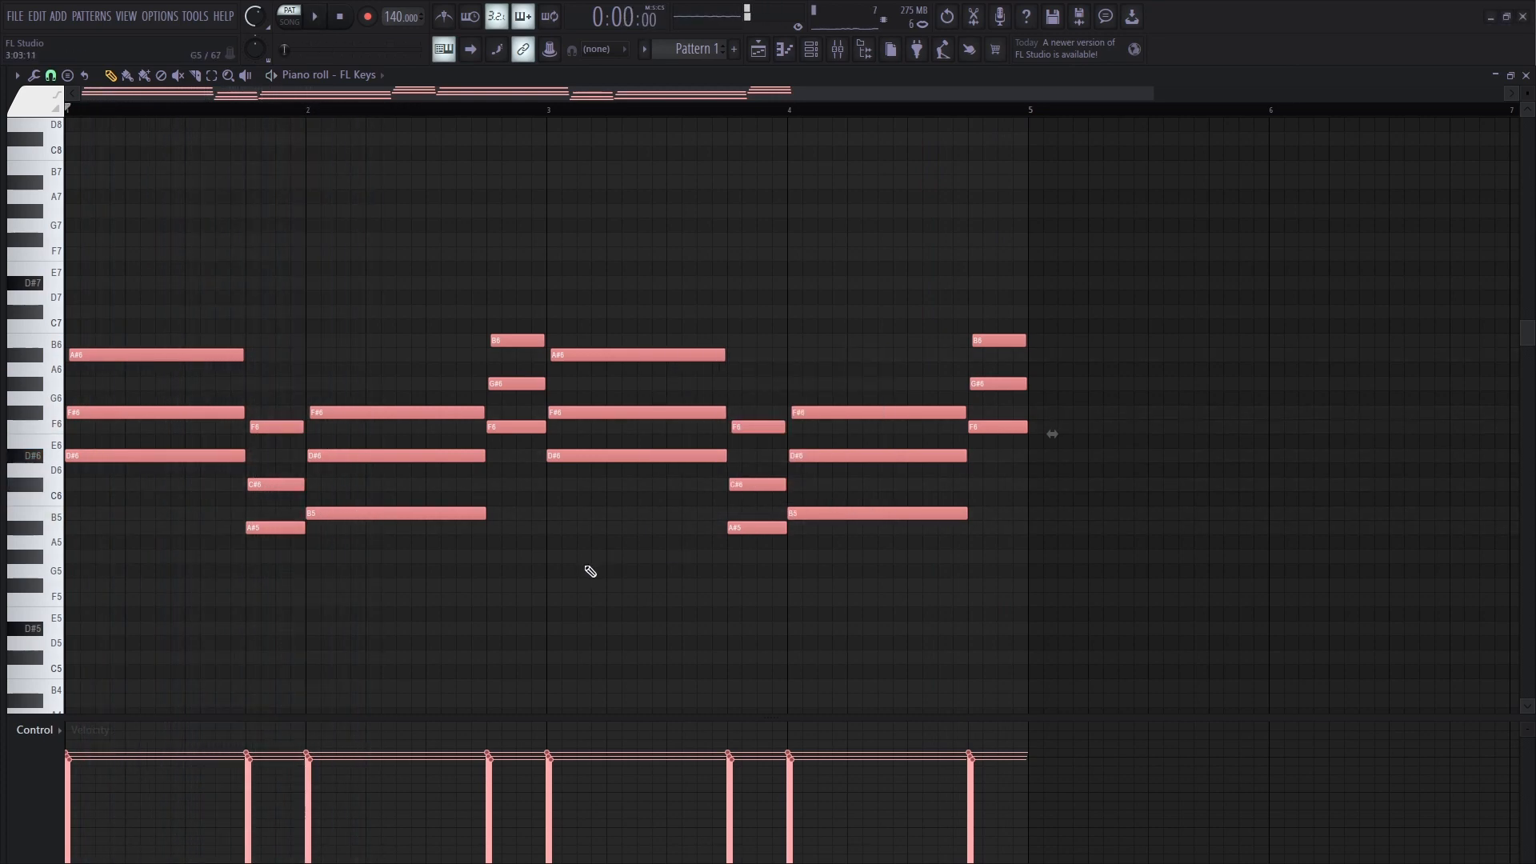
Step: Add a Sakura channel in the channel rack and open its piano roll
{"action": "left_click", "coordinate": [810, 48]}
{"action": "right_click", "coordinate": [360, 477]}
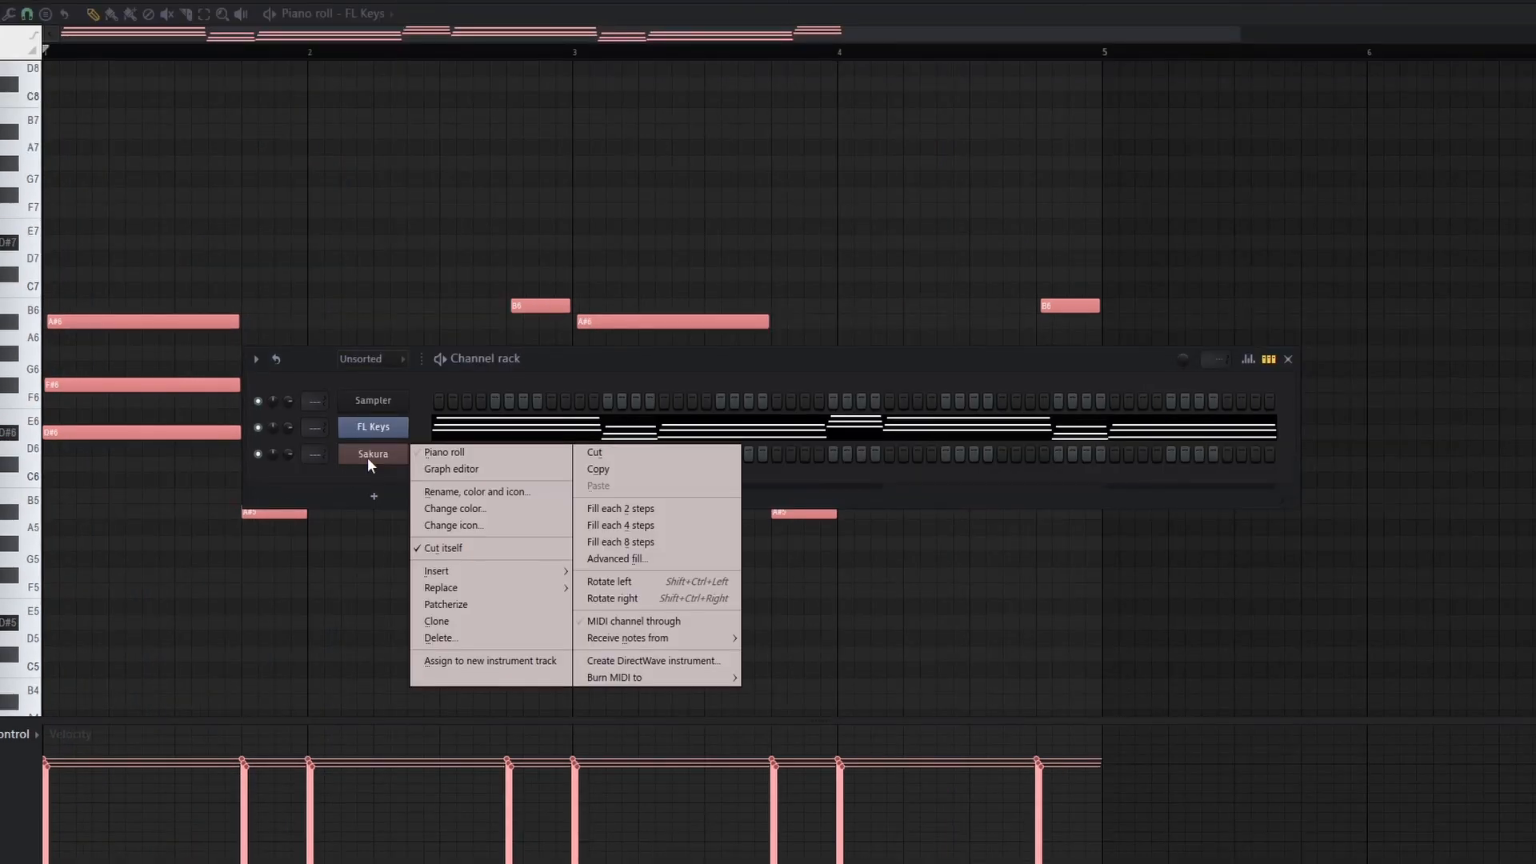
{"action": "right_click", "coordinate": [382, 454]}
{"action": "left_click", "coordinate": [432, 452]}
Step: Write root notes D#5, A#4, B4 and F5 an octave below the chords across all four bars and play them
{"action": "left_click", "coordinate": [63, 290]}
{"action": "left_click", "coordinate": [255, 370]}
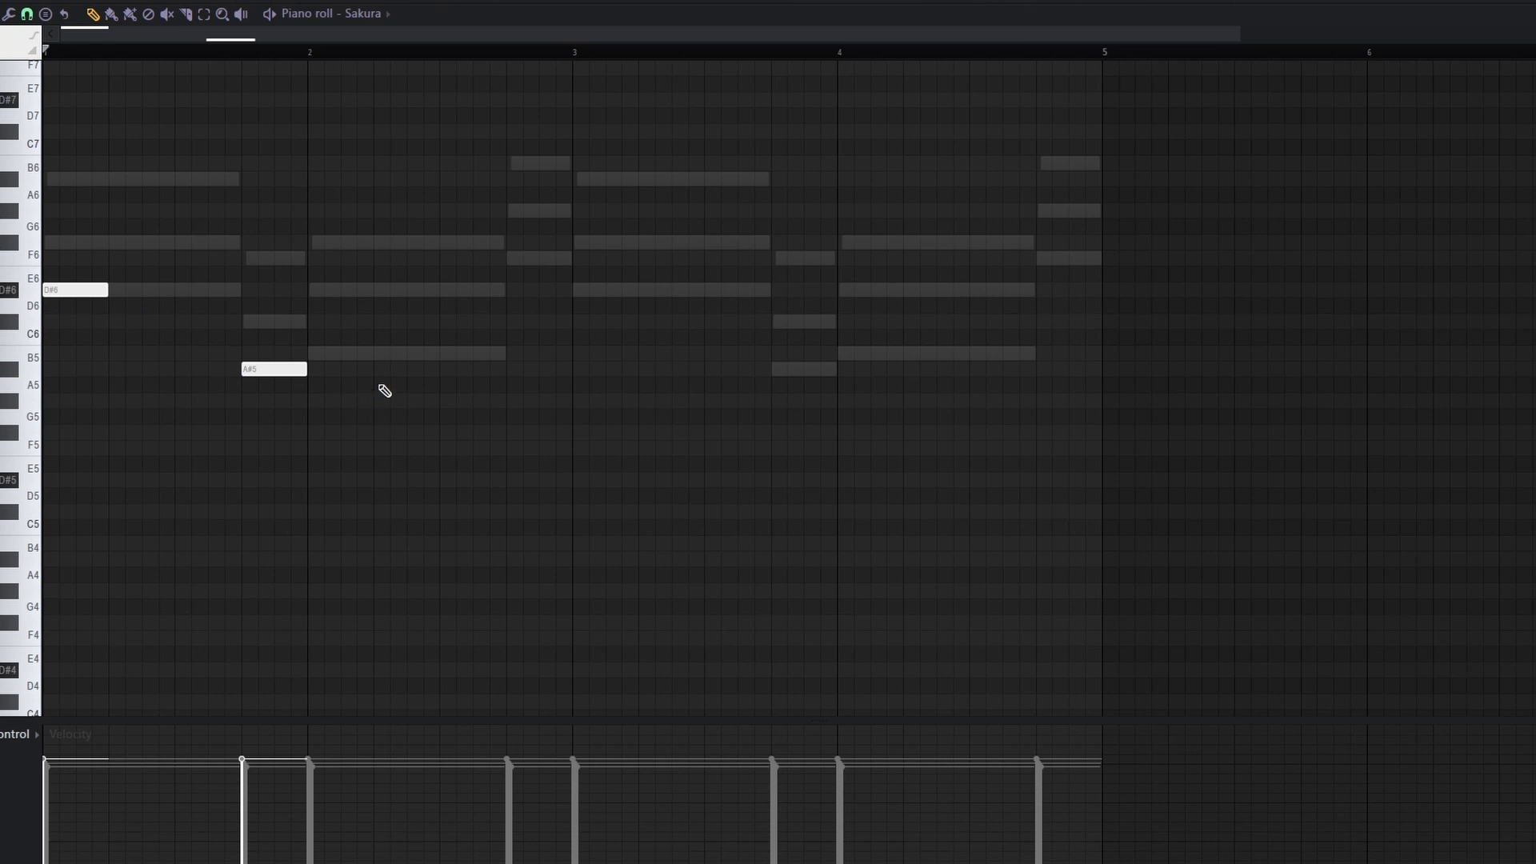
{"action": "left_click", "coordinate": [316, 354]}
{"action": "left_click", "coordinate": [517, 258]}
{"action": "left_click", "coordinate": [580, 289]}
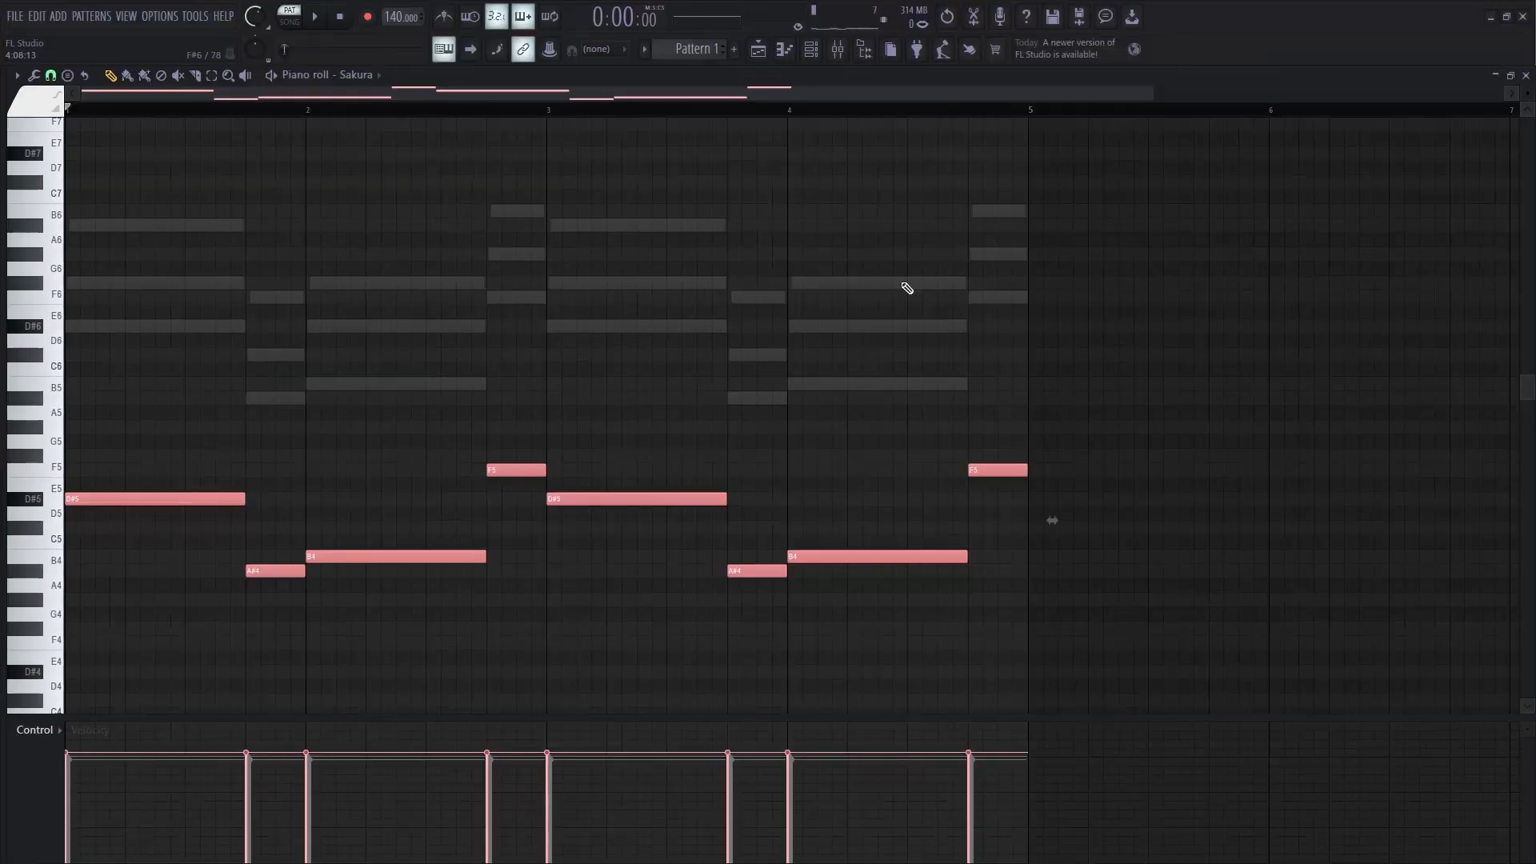
{"action": "key", "text": "space"}
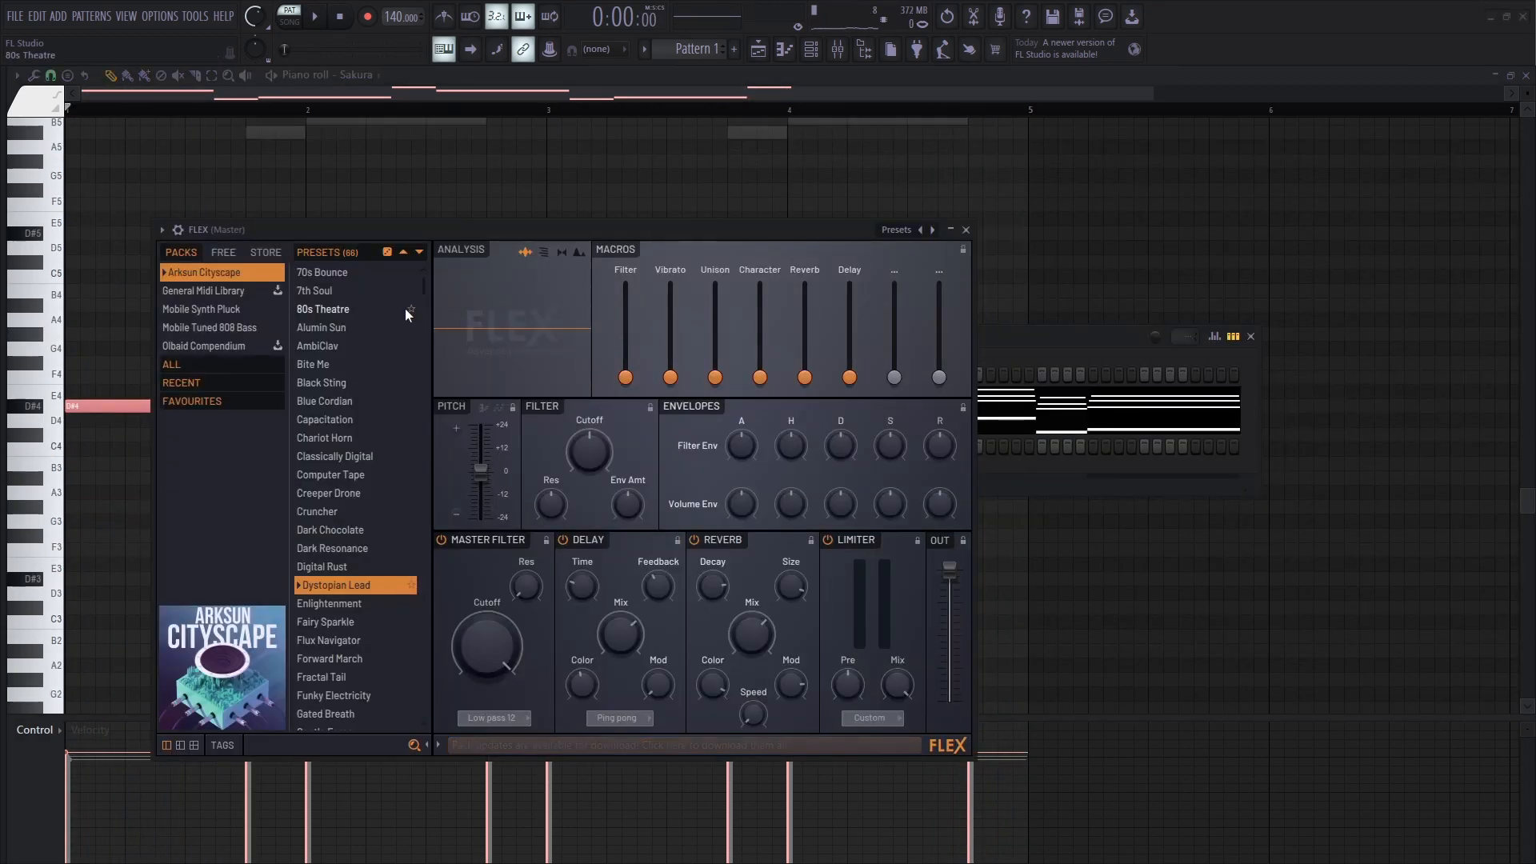
Step: Search all FLEX packs for "pia" and load the Epiano Life preset
{"action": "left_click", "coordinate": [363, 512]}
{"action": "left_click", "coordinate": [348, 531]}
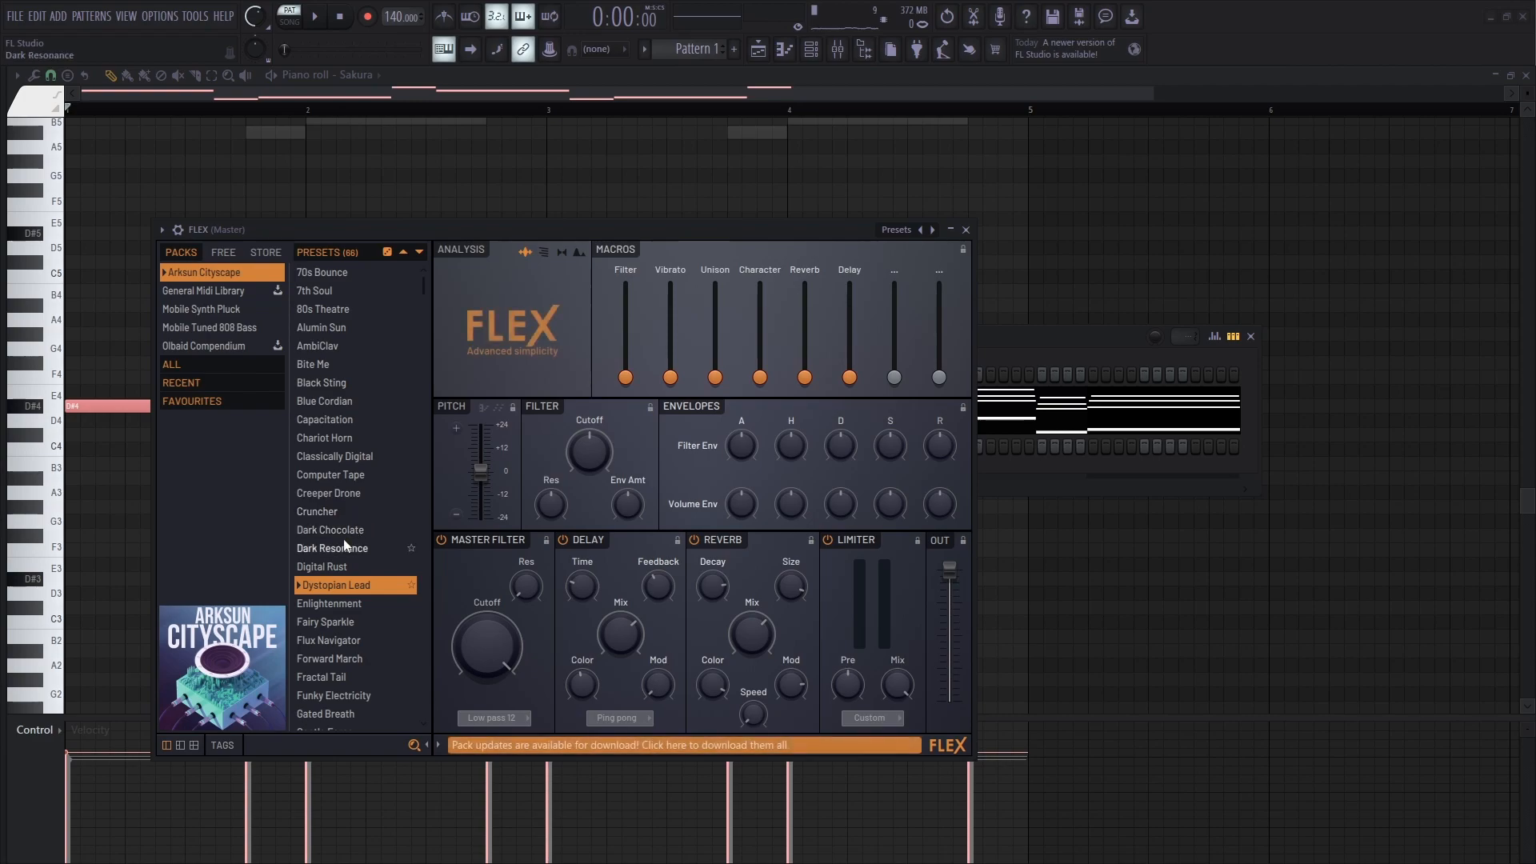
{"action": "left_click", "coordinate": [189, 364]}
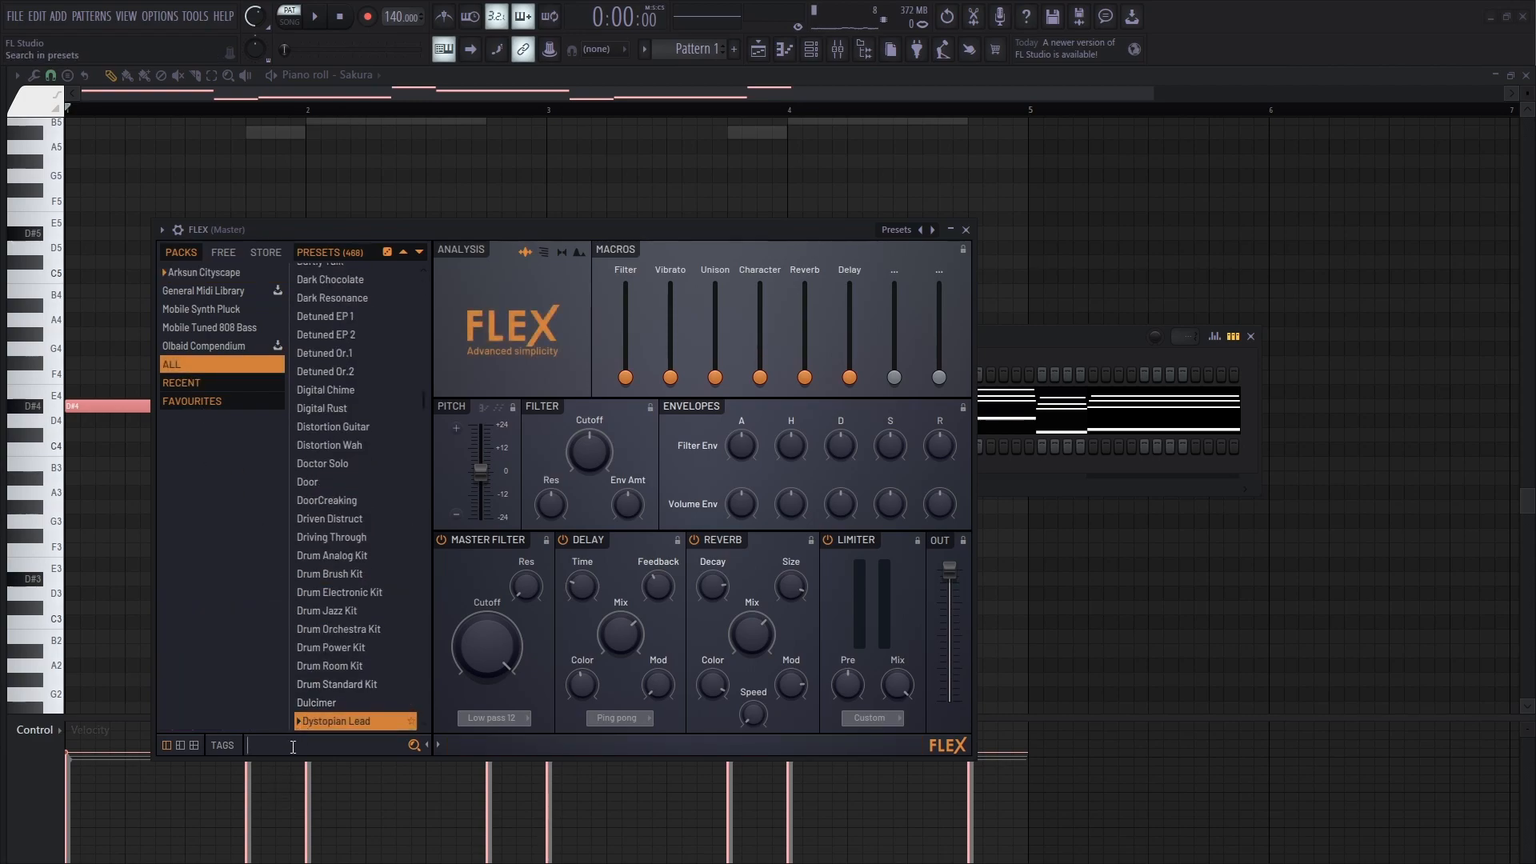
{"action": "type", "text": "p"}
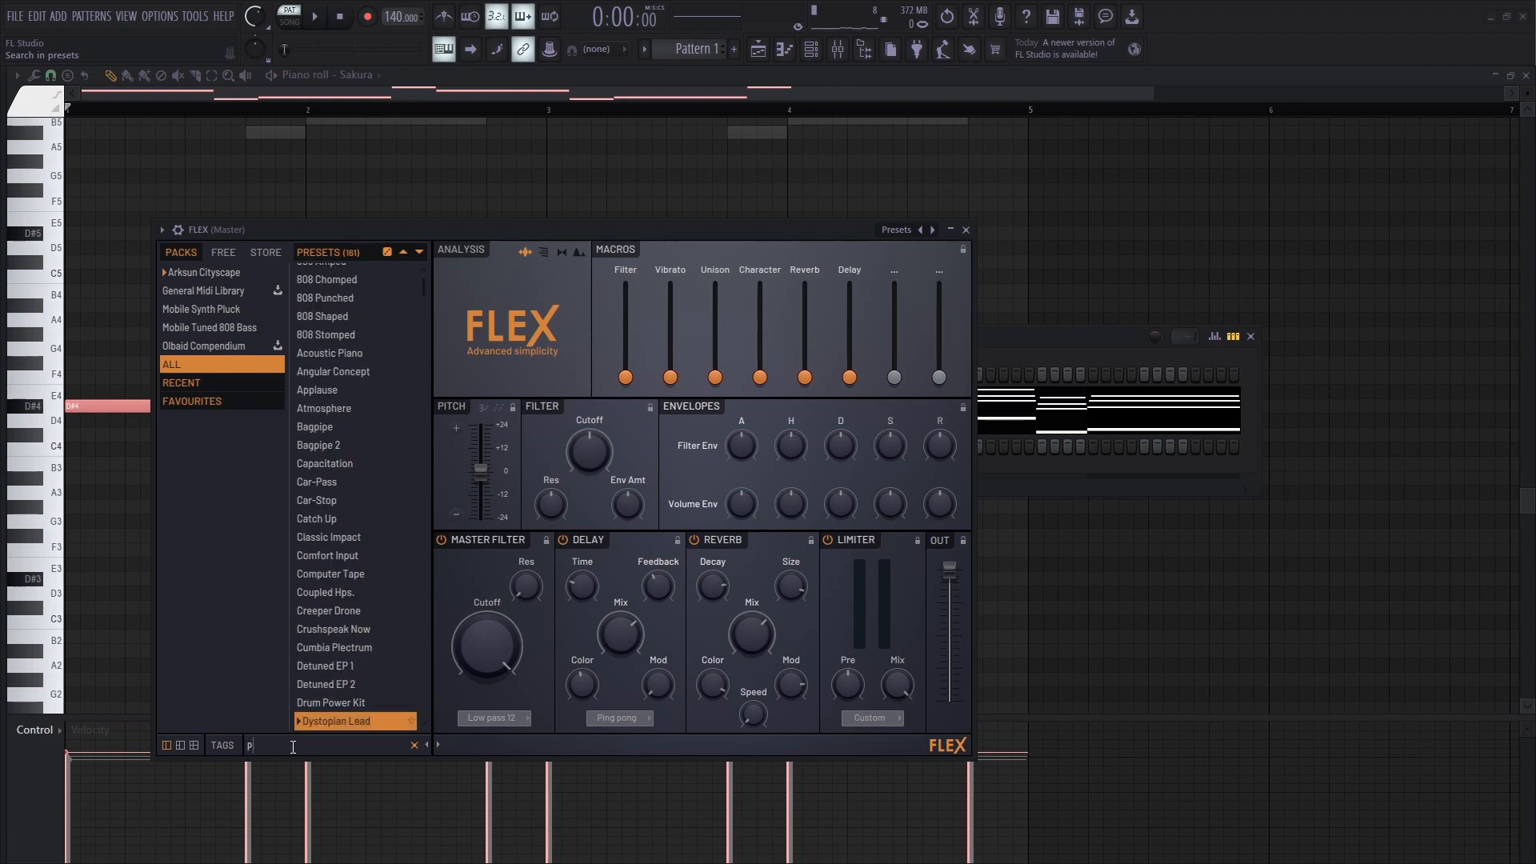
{"action": "type", "text": "ia"}
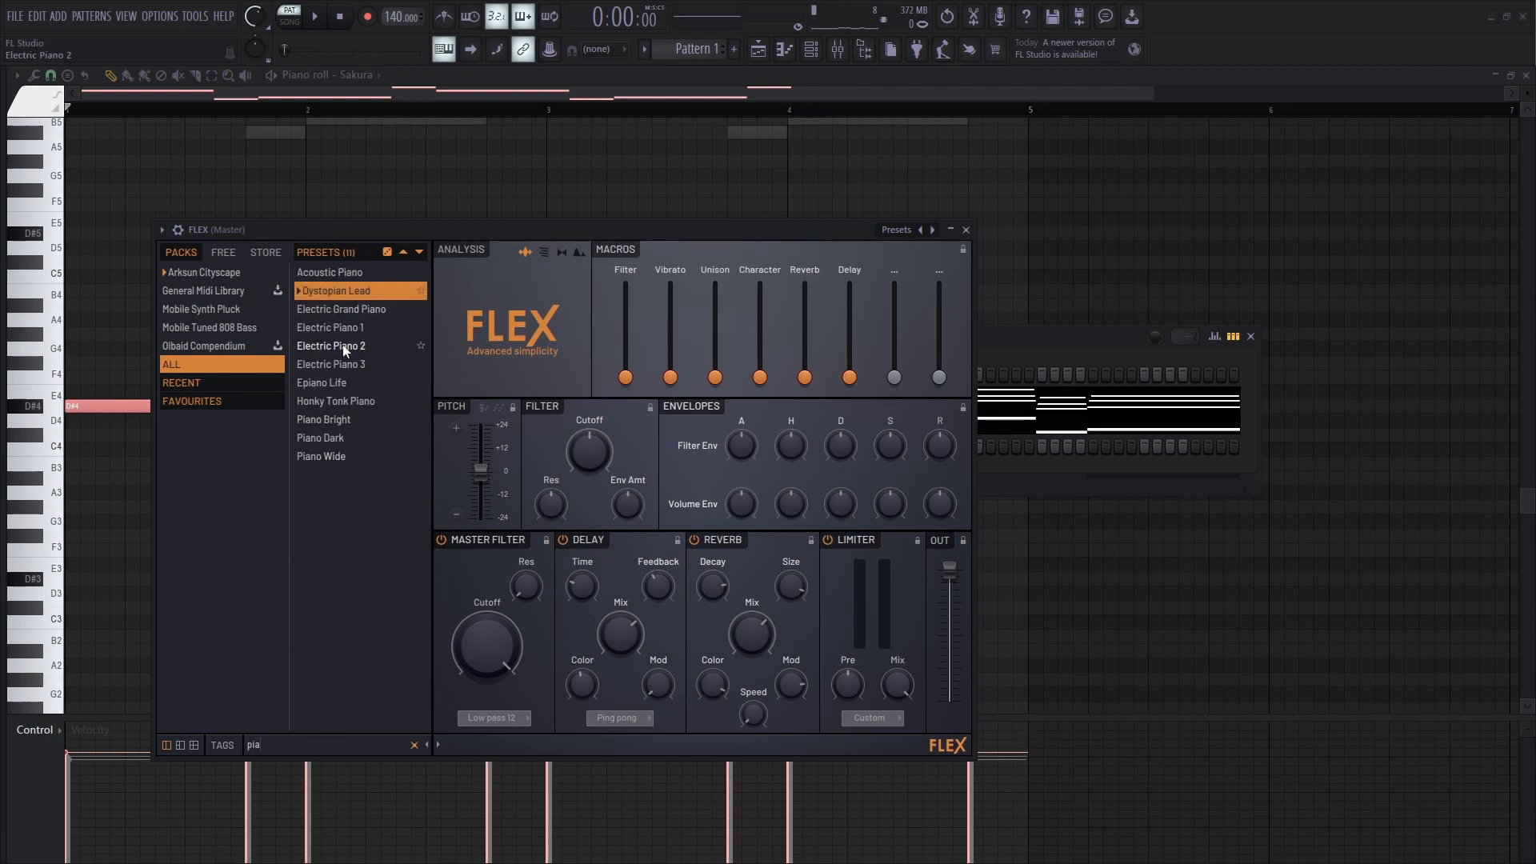
{"action": "left_click", "coordinate": [339, 384]}
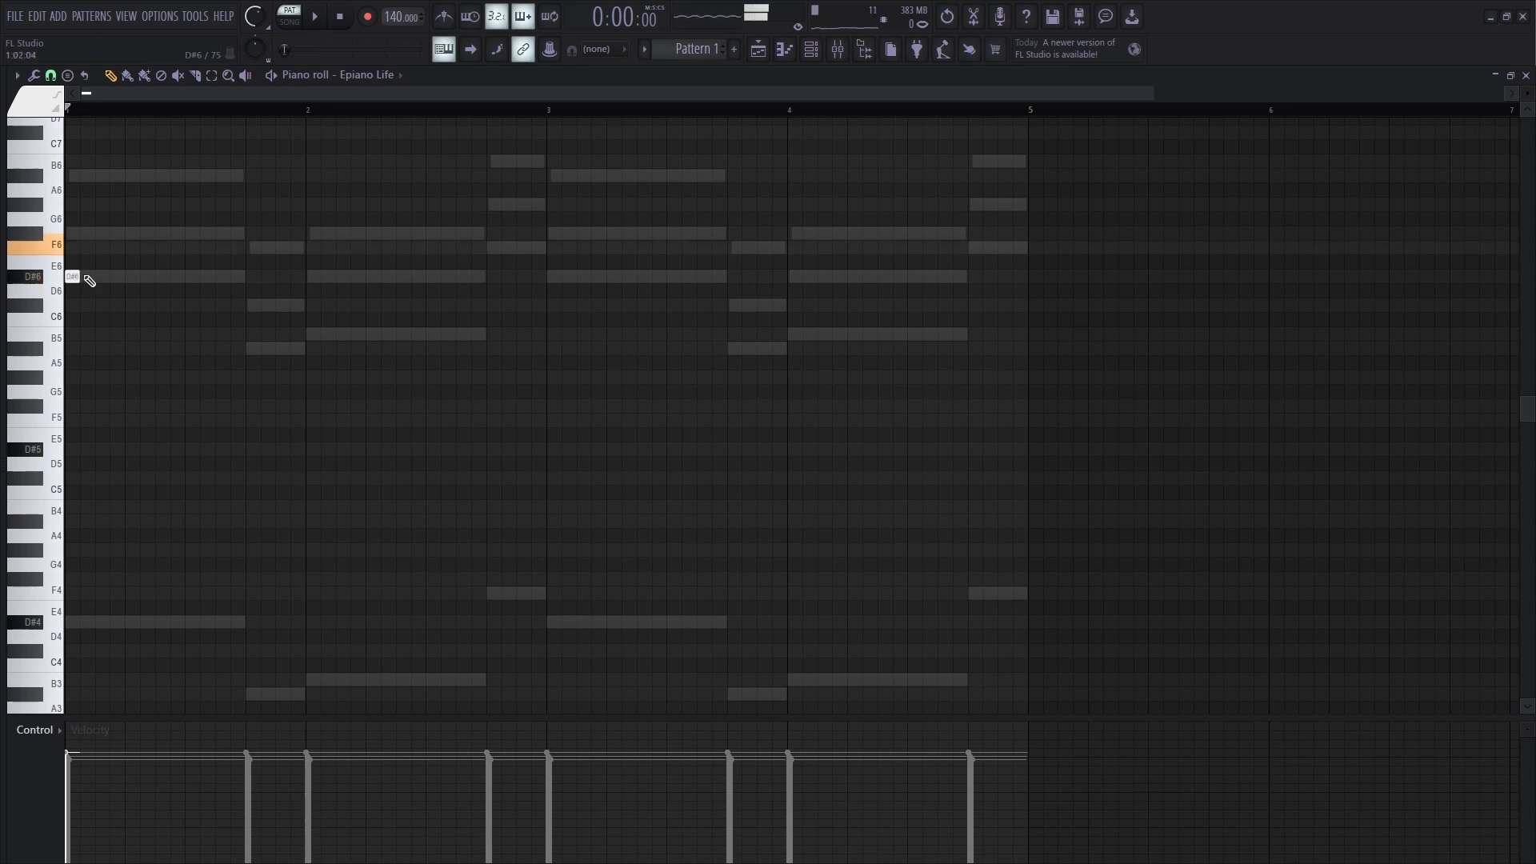
Step: Place short D#6 and F6 notes a beat apart at the start of the Epiano Life piano roll and play them
{"action": "key", "text": "6"}
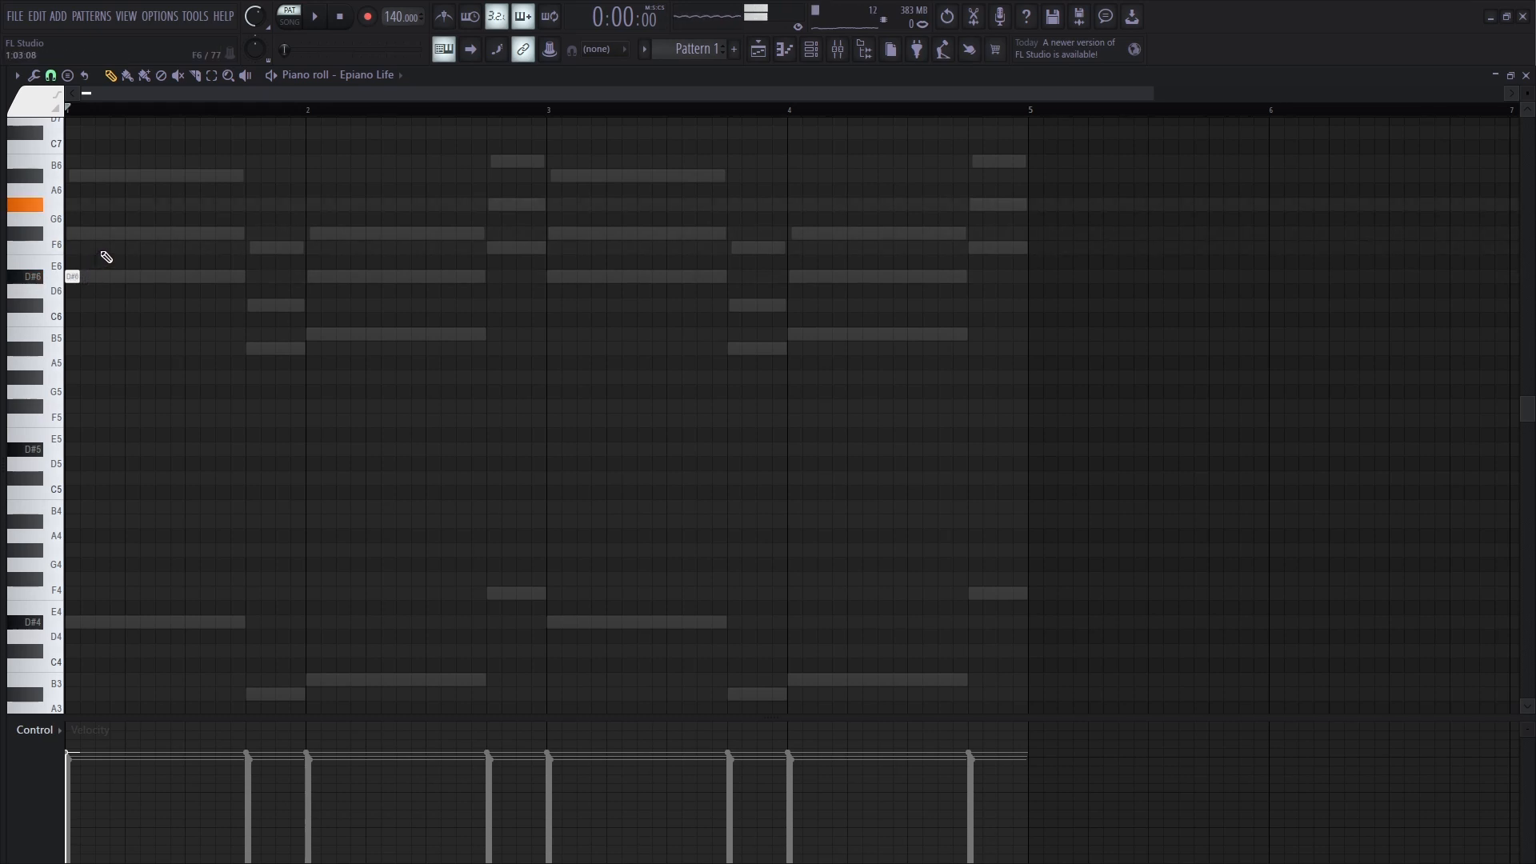
{"action": "key", "text": "r"}
{"action": "left_click", "coordinate": [98, 247]}
{"action": "right_click", "coordinate": [110, 250]}
{"action": "left_click", "coordinate": [132, 248]}
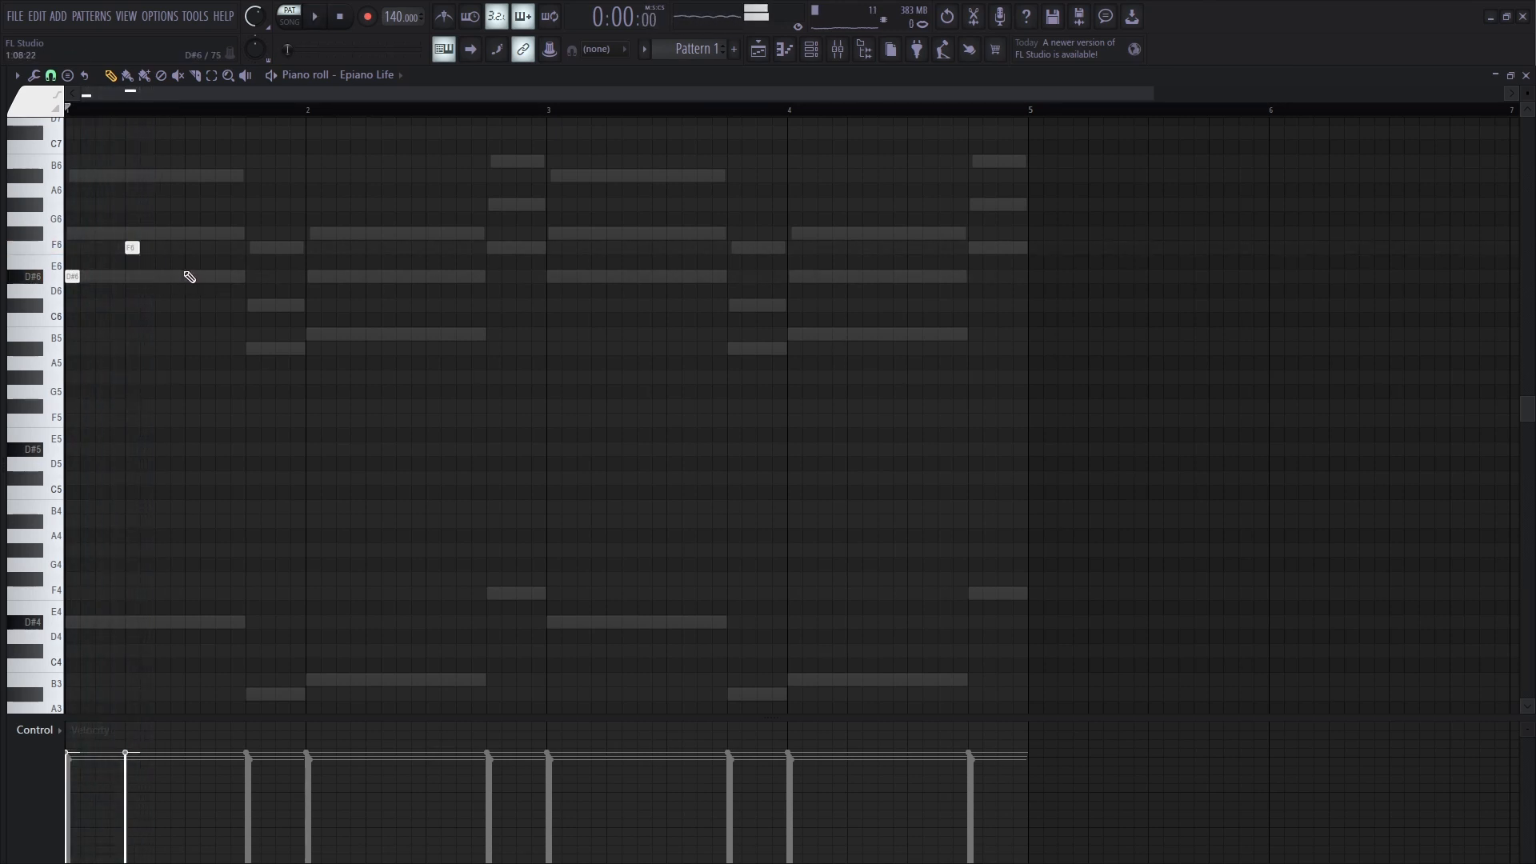
{"action": "key", "text": "space"}
{"action": "key", "text": "space"}
Step: Add short F#6 and G#6 notes to the melody, repeat the four-note phrase in all four bars and play it
{"action": "left_click", "coordinate": [189, 232]}
{"action": "key", "text": "space"}
{"action": "key", "text": "space"}
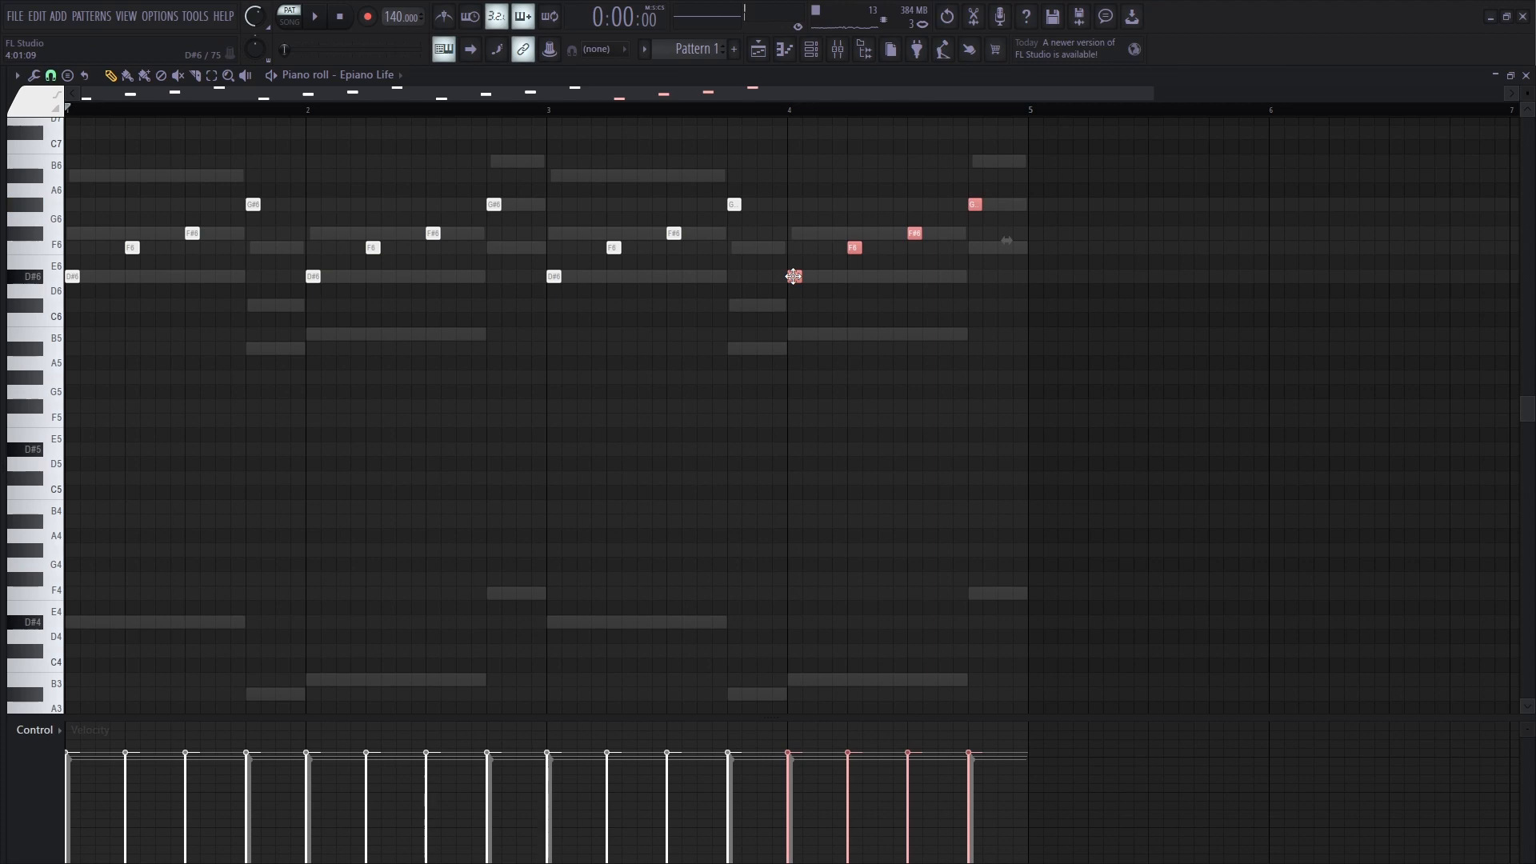
{"action": "key", "text": "space"}
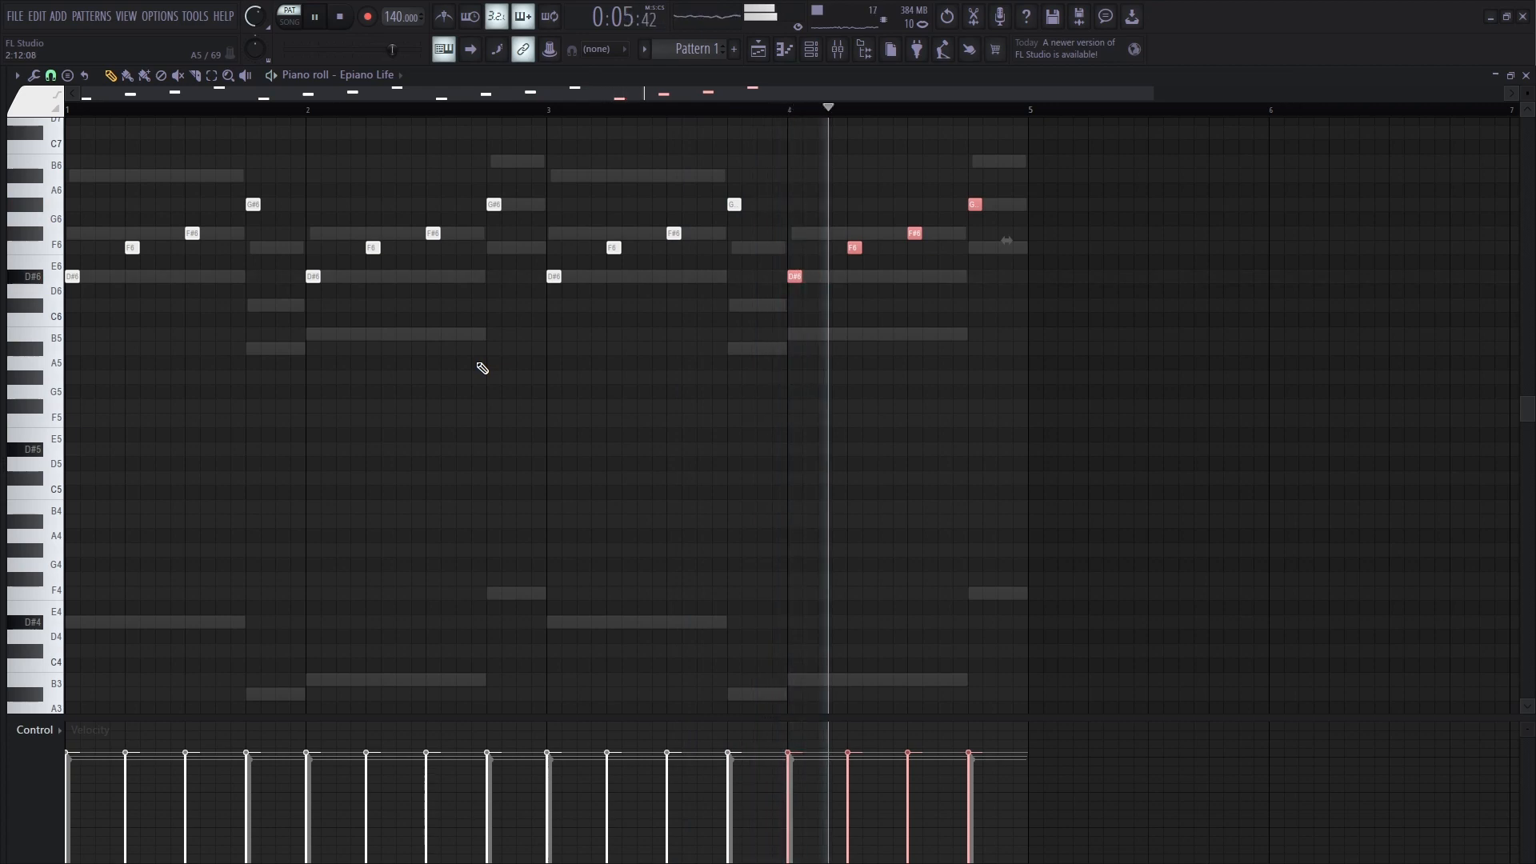
{"action": "key", "text": "space"}
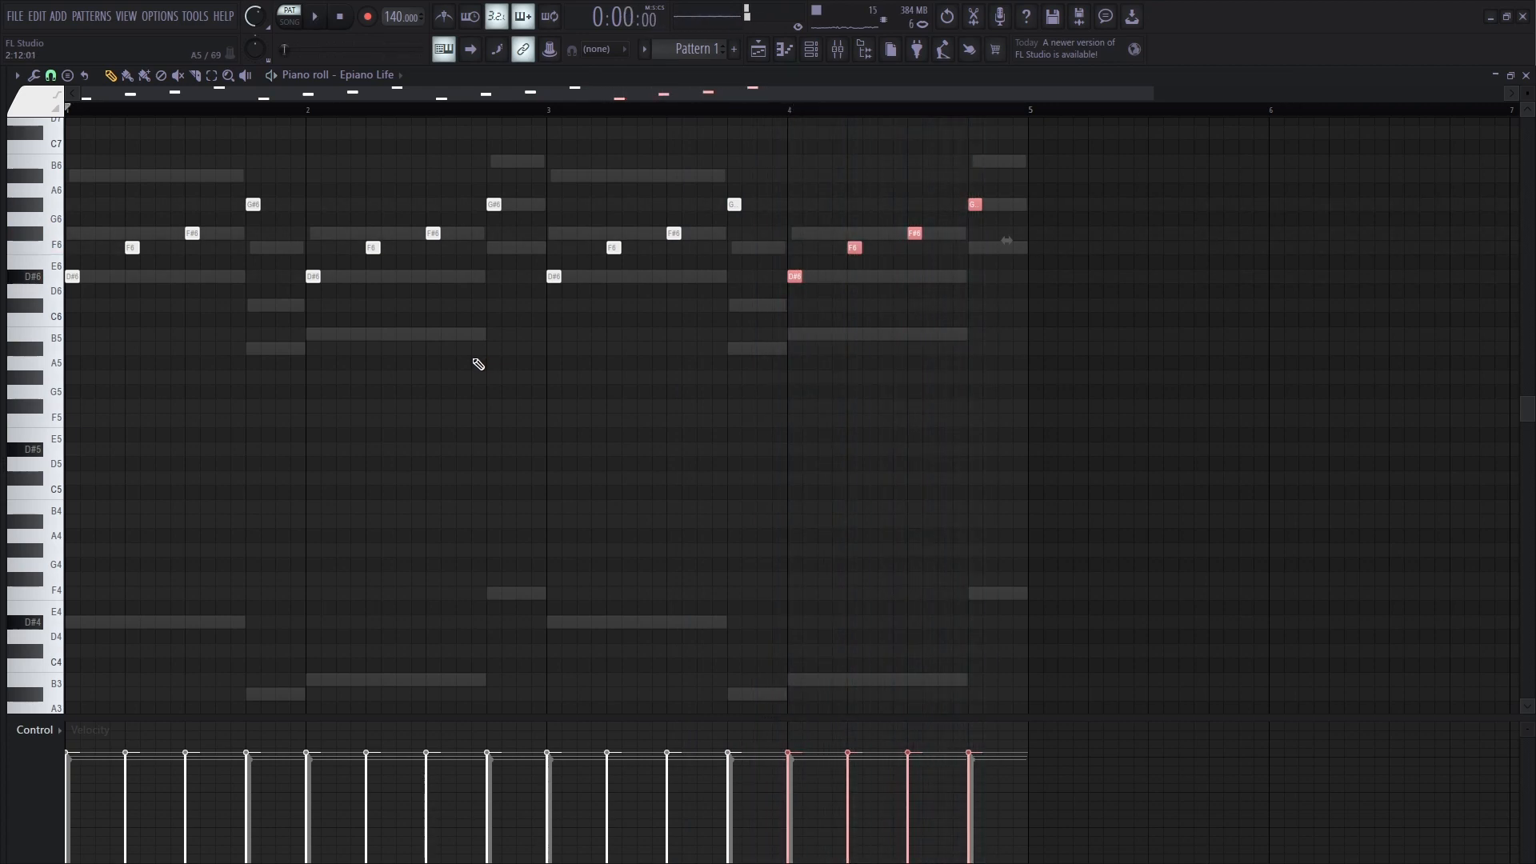
Step: Add a second FL Keys channel in Pattern 2 and audition the D#5–F#5–A#5 and G#5–B5–D#6 chords
{"action": "left_click", "coordinate": [811, 50]}
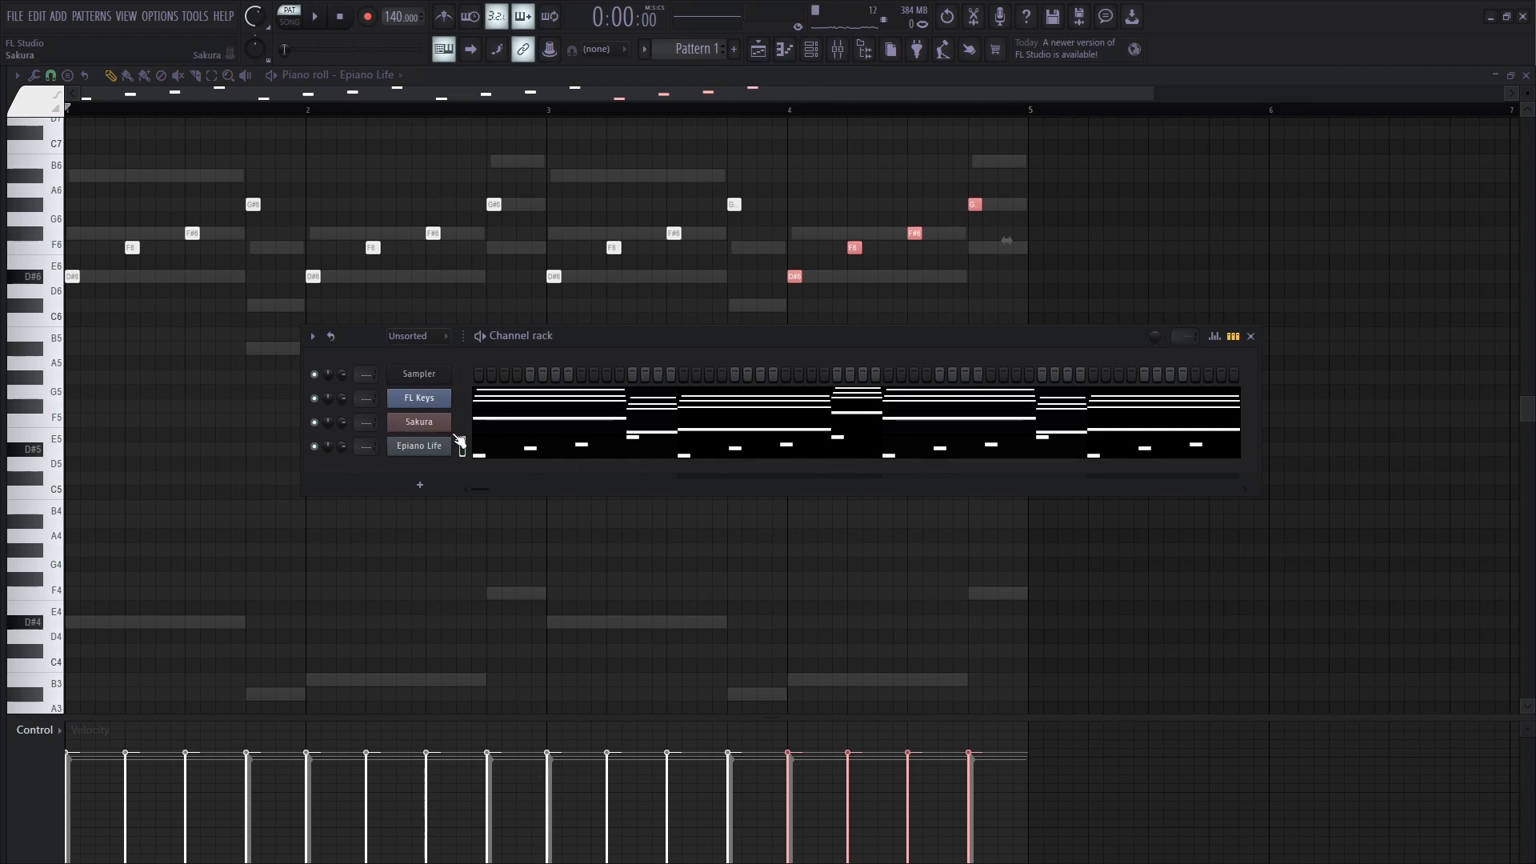
{"action": "left_click", "coordinate": [463, 398]}
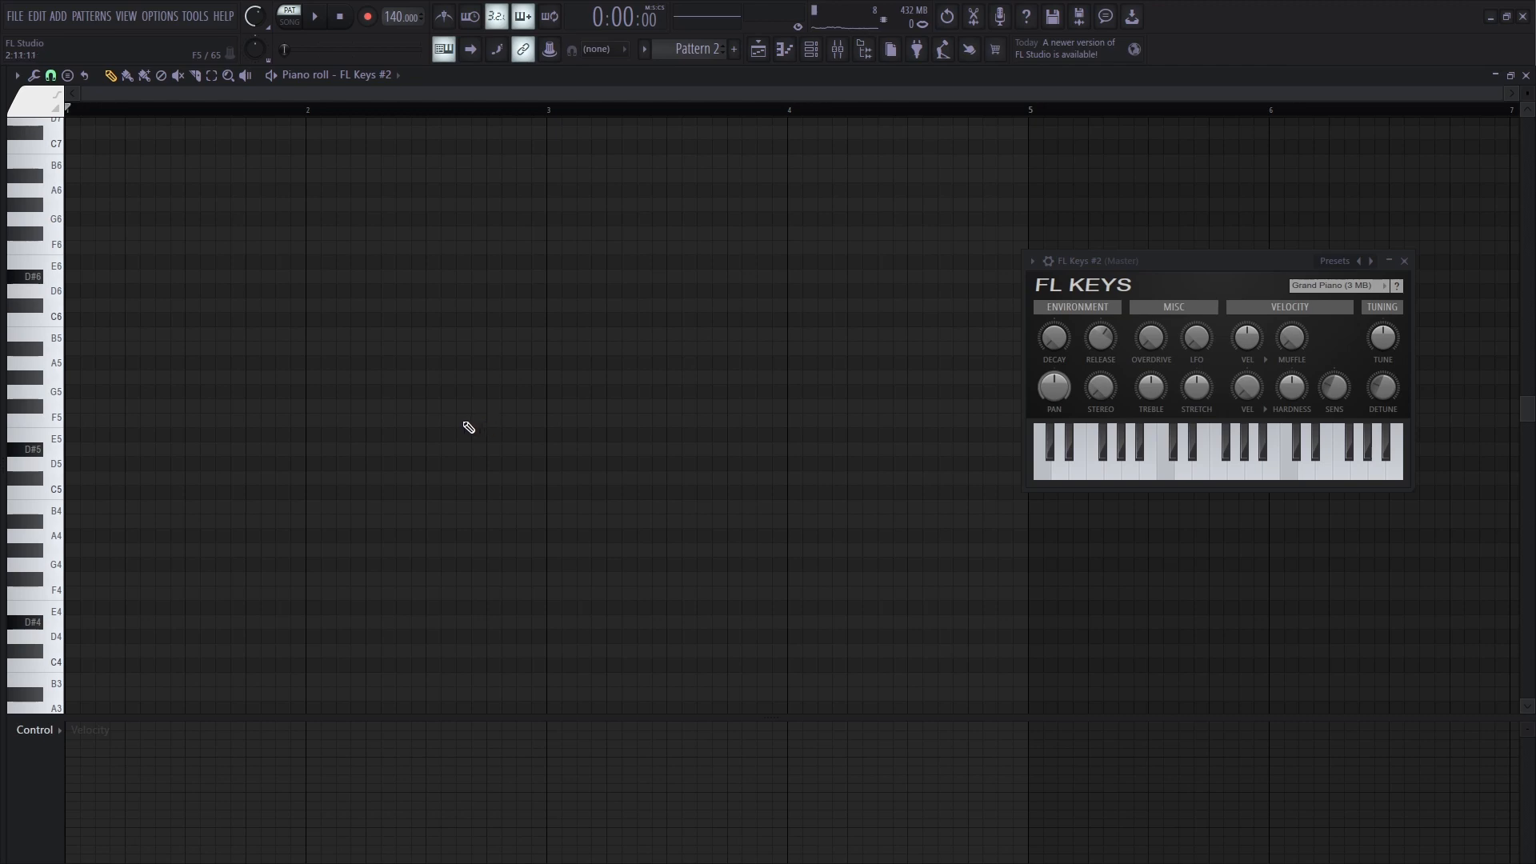
{"action": "key", "text": "d"}
{"action": "key", "text": "g"}
{"action": "key", "text": "j"}
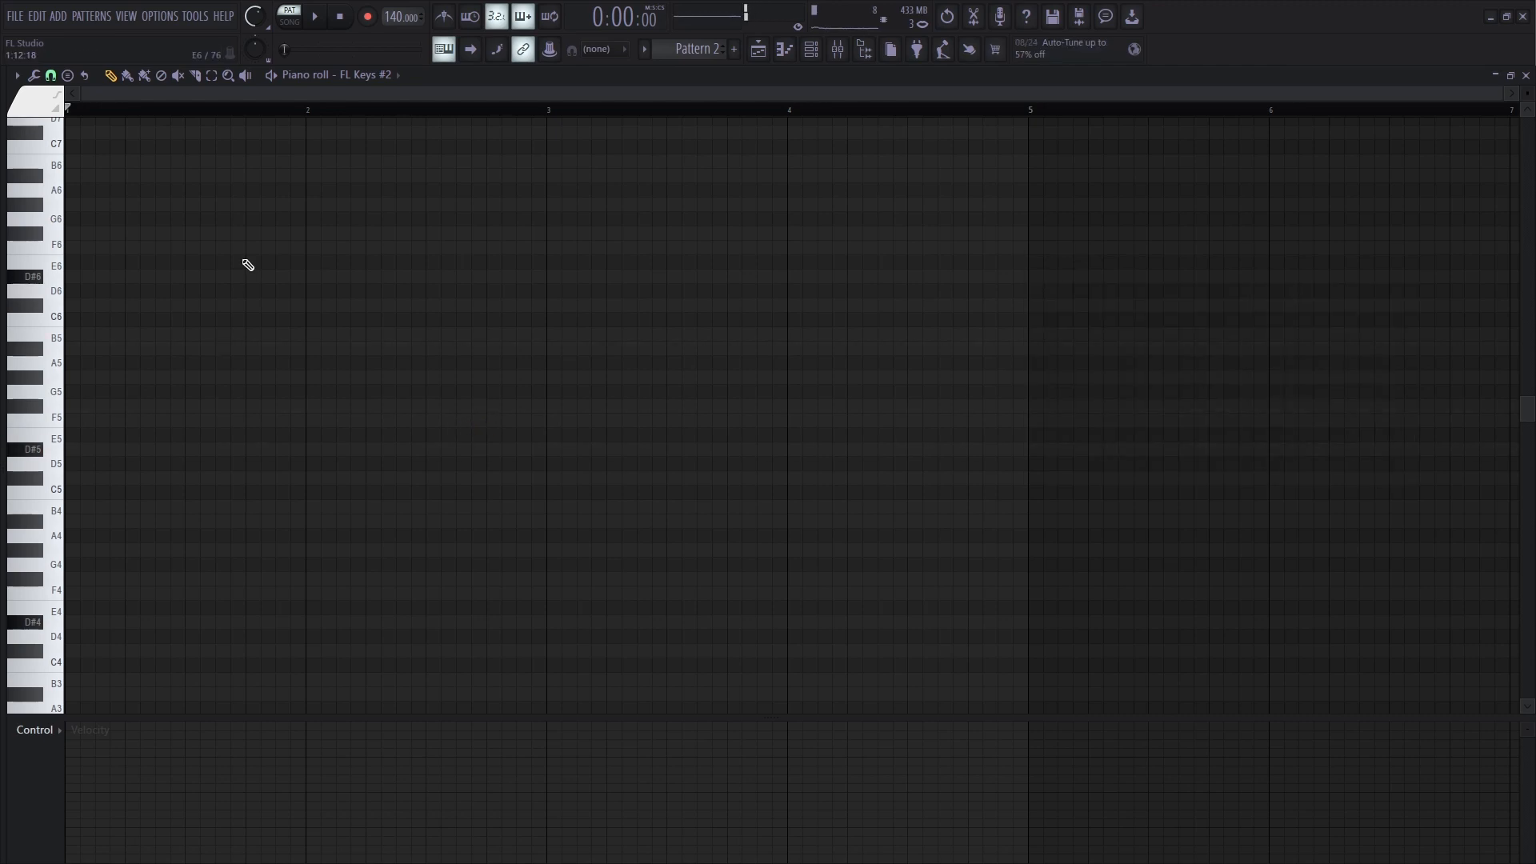
{"action": "key", "text": "d"}
{"action": "key", "text": "g"}
{"action": "key", "text": "j"}
{"action": "key", "text": "d"}
{"action": "key", "text": "g"}
{"action": "key", "text": "j"}
{"action": "key", "text": "l"}
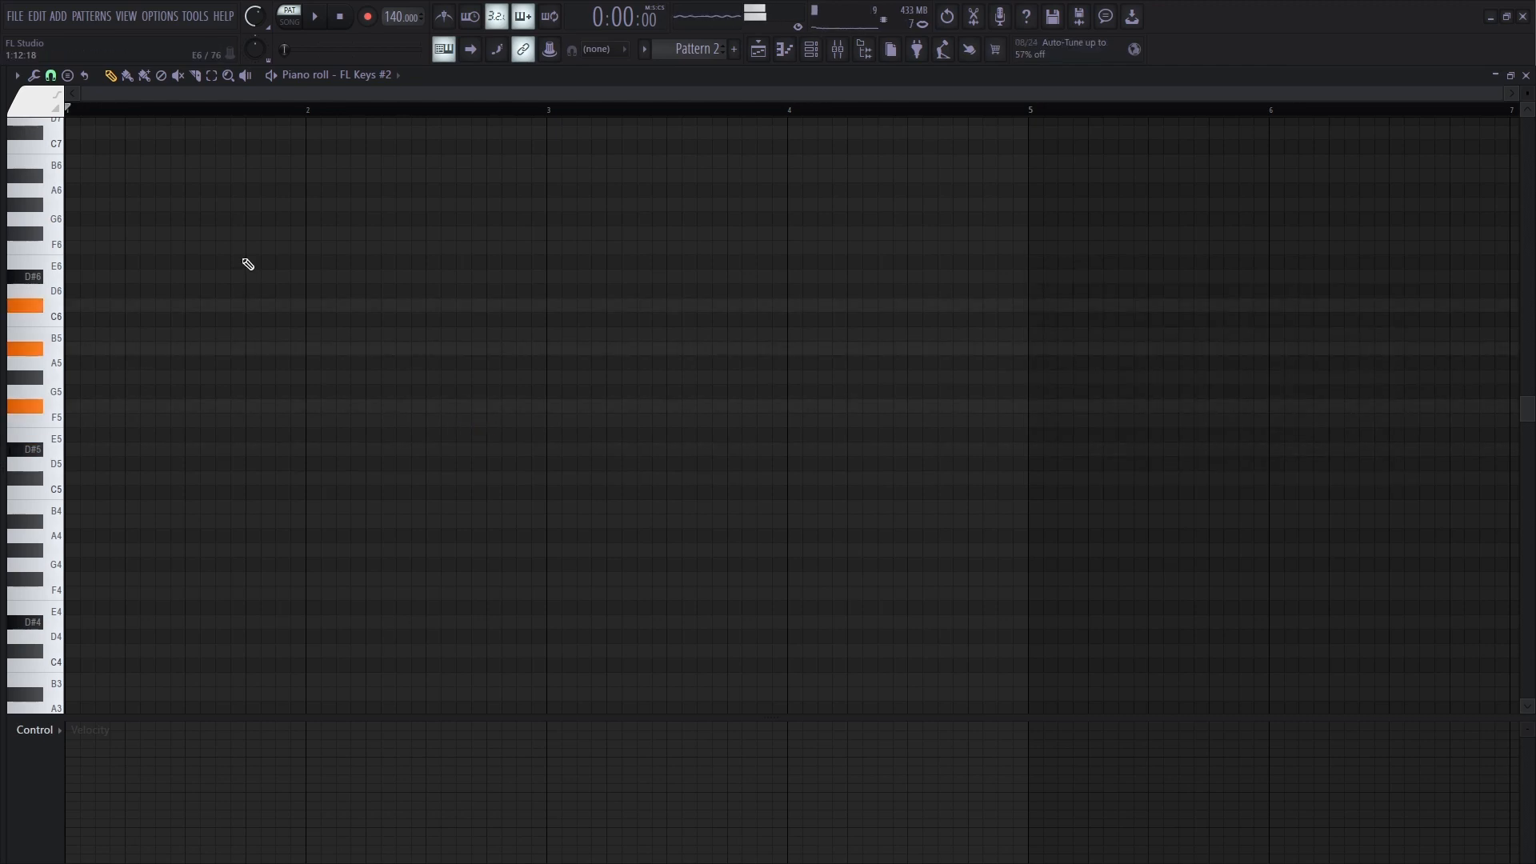
{"action": "key", "text": "h"}
{"action": "key", "text": "m"}
{"action": "key", "text": "semicolon"}
{"action": "key", "text": "h"}
{"action": "key", "text": "m"}
{"action": "key", "text": "semicolon"}
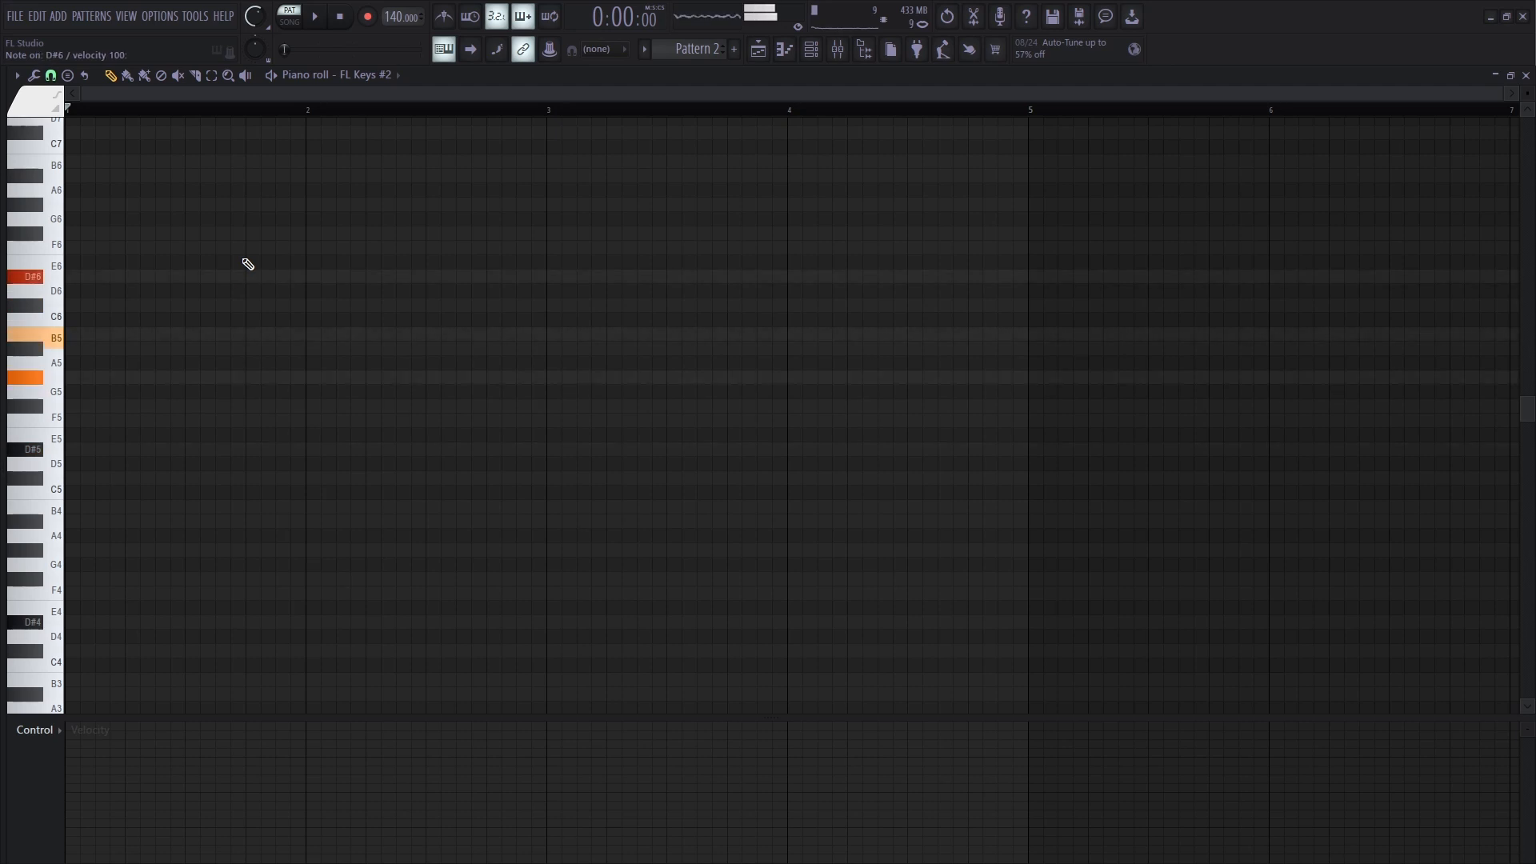
Step: Record the chords D#5–F#5–A#5, G#5–B5–D#6 and F5–G#5–B5 into FL Keys #2 and arrange them as a strummed four-bar loop
{"action": "left_click", "coordinate": [369, 18]}
{"action": "left_click", "coordinate": [770, 521]}
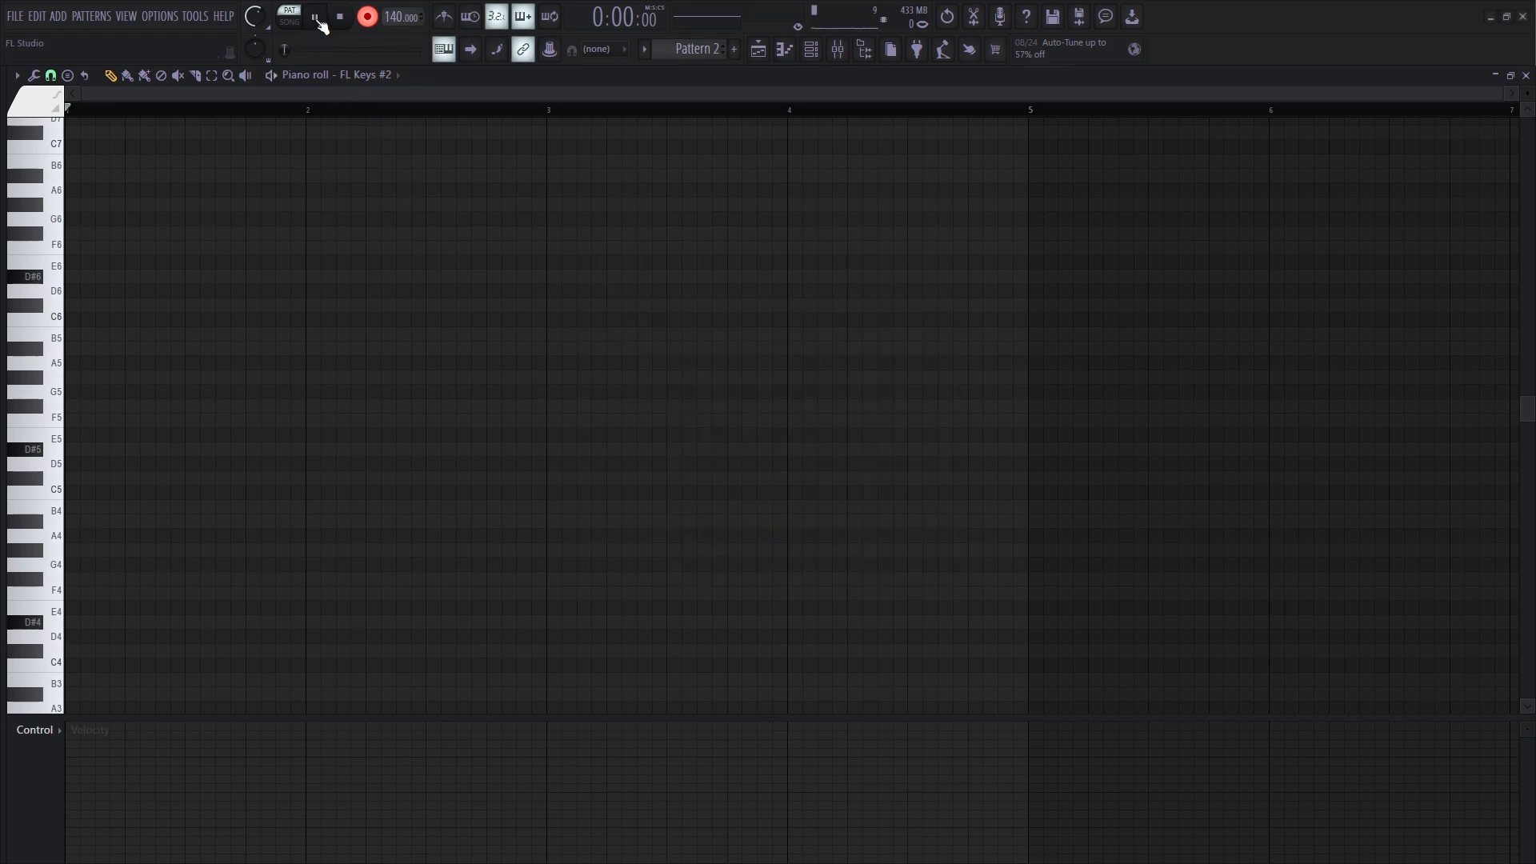
{"action": "key", "text": "d"}
{"action": "key", "text": "g"}
{"action": "key", "text": "j"}
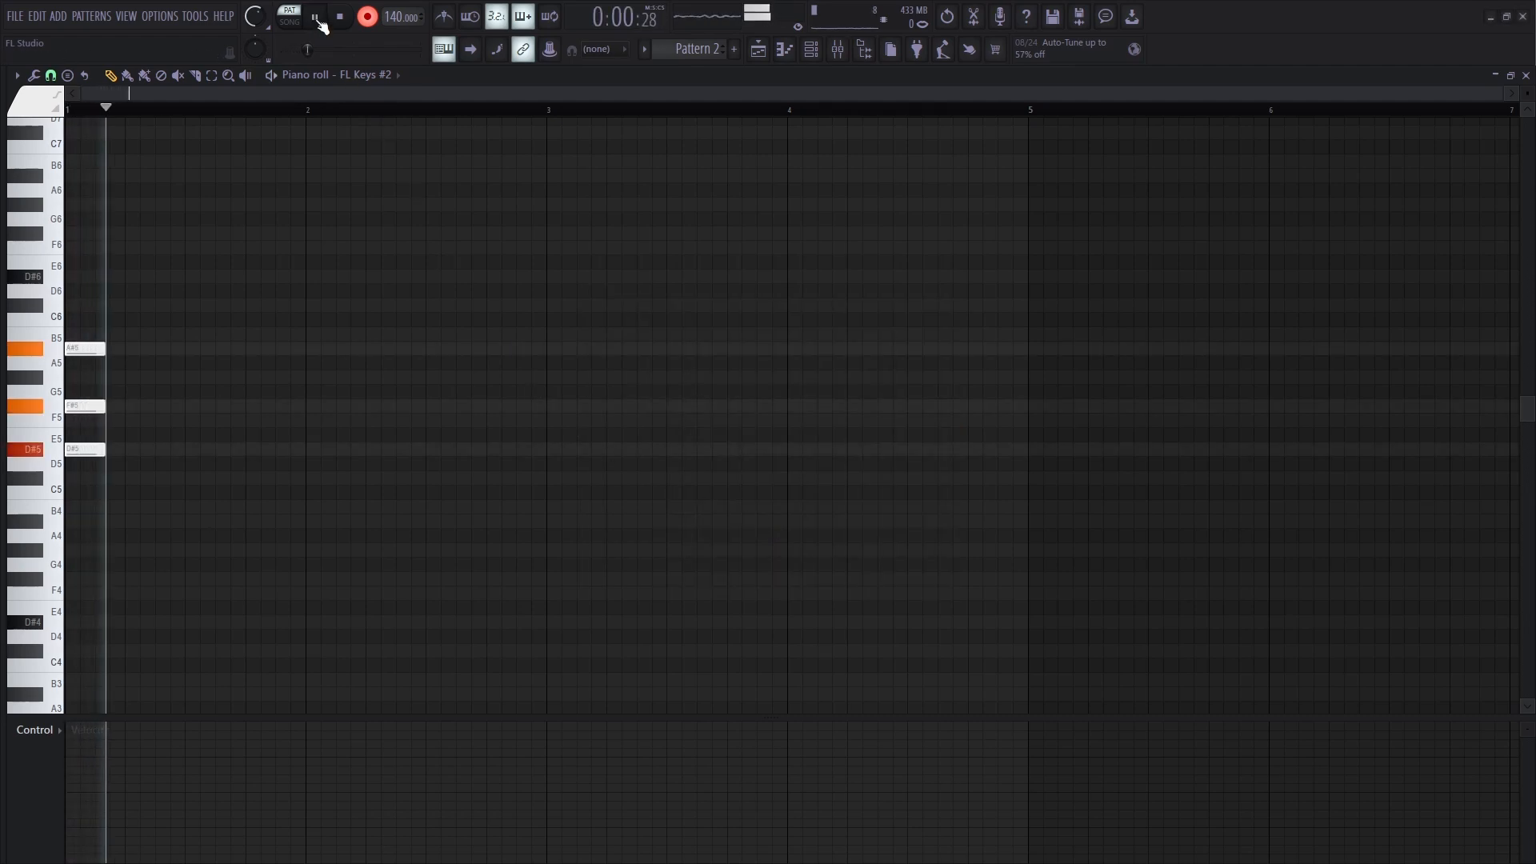
{"action": "key", "text": "h"}
{"action": "key", "text": "m"}
{"action": "key", "text": "semicolon"}
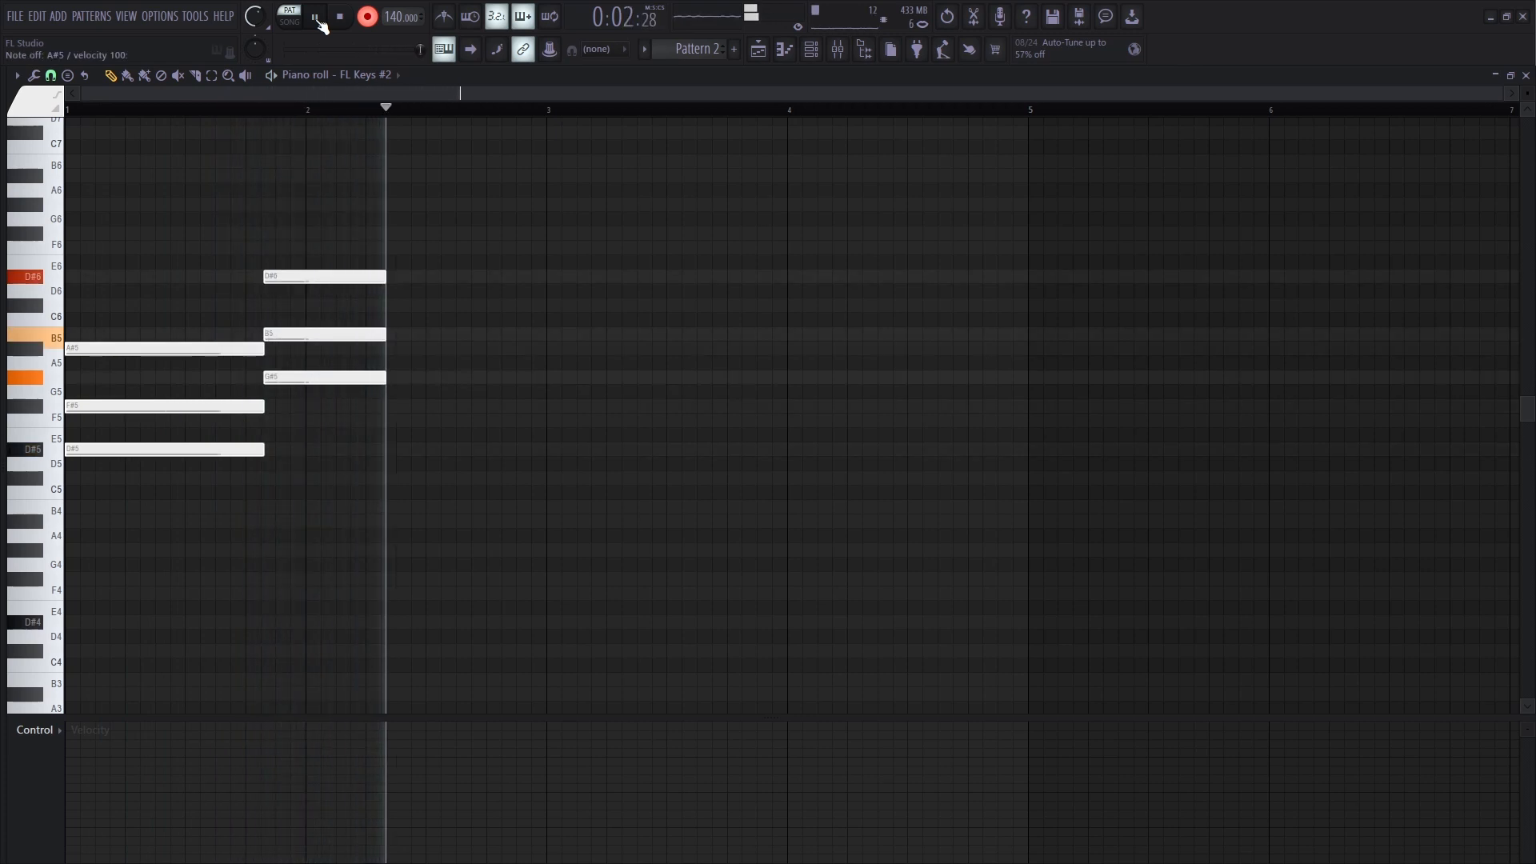
{"action": "key", "text": "v"}
{"action": "key", "text": "h"}
{"action": "key", "text": "m"}
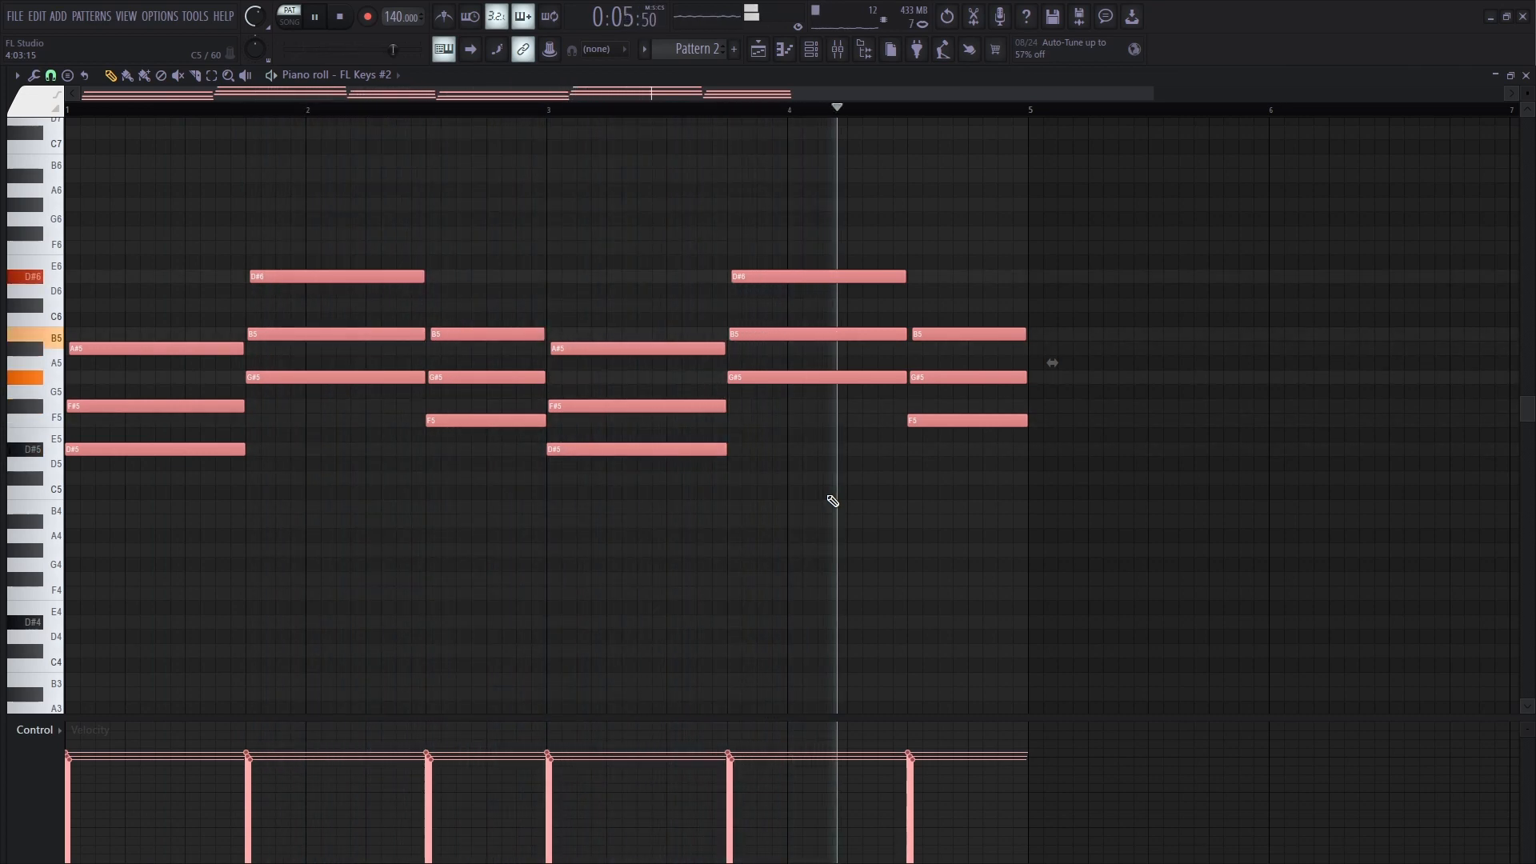
Step: Add bass notes D#3, B2 and G#2 under the FL Keys #2 chords across all four bars and listen to them
{"action": "key", "text": "space"}
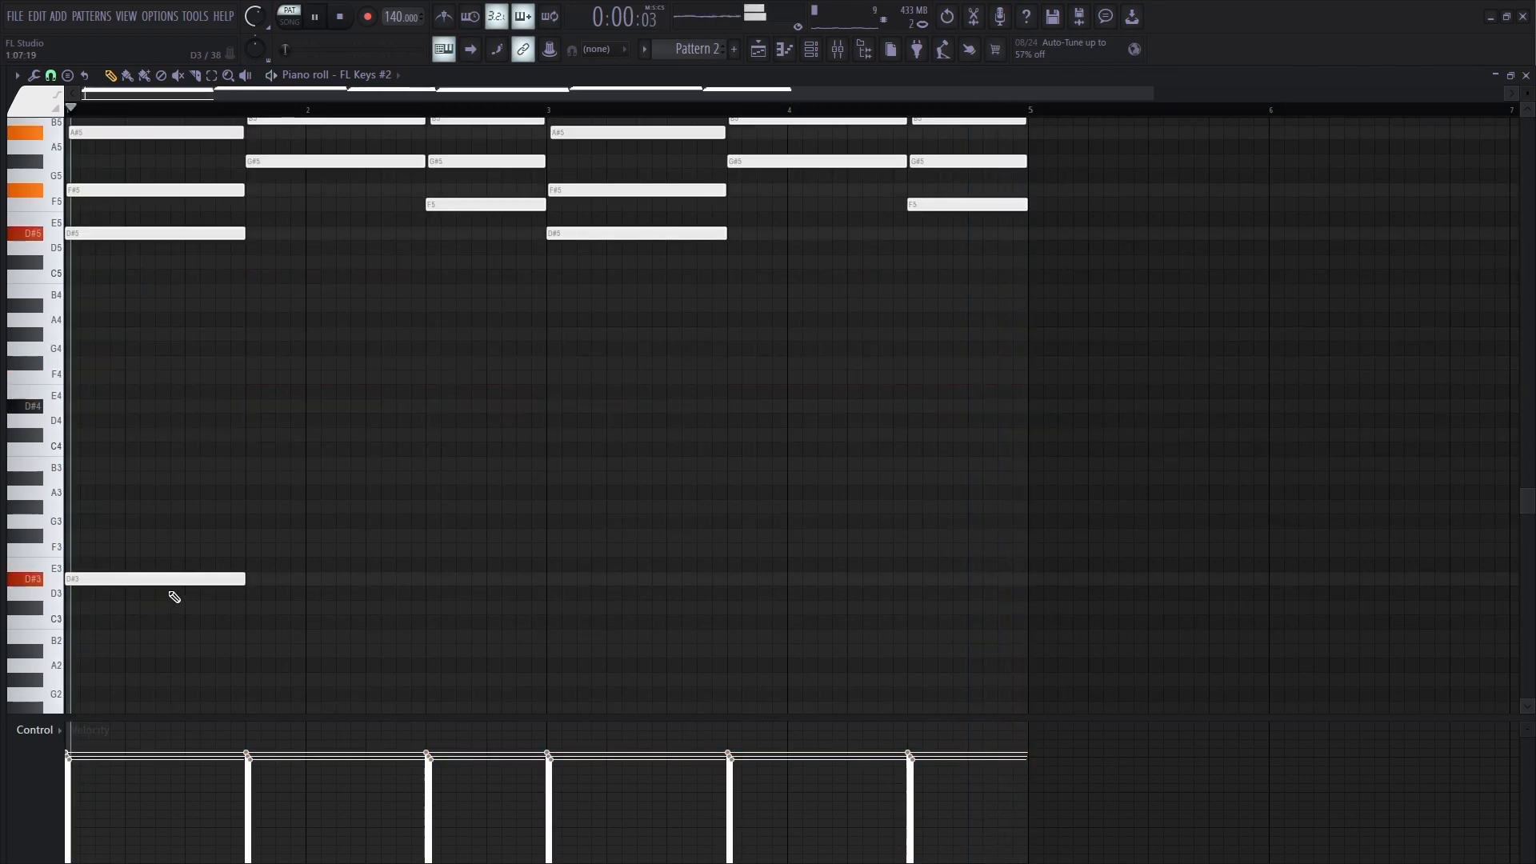
{"action": "left_click", "coordinate": [549, 581]}
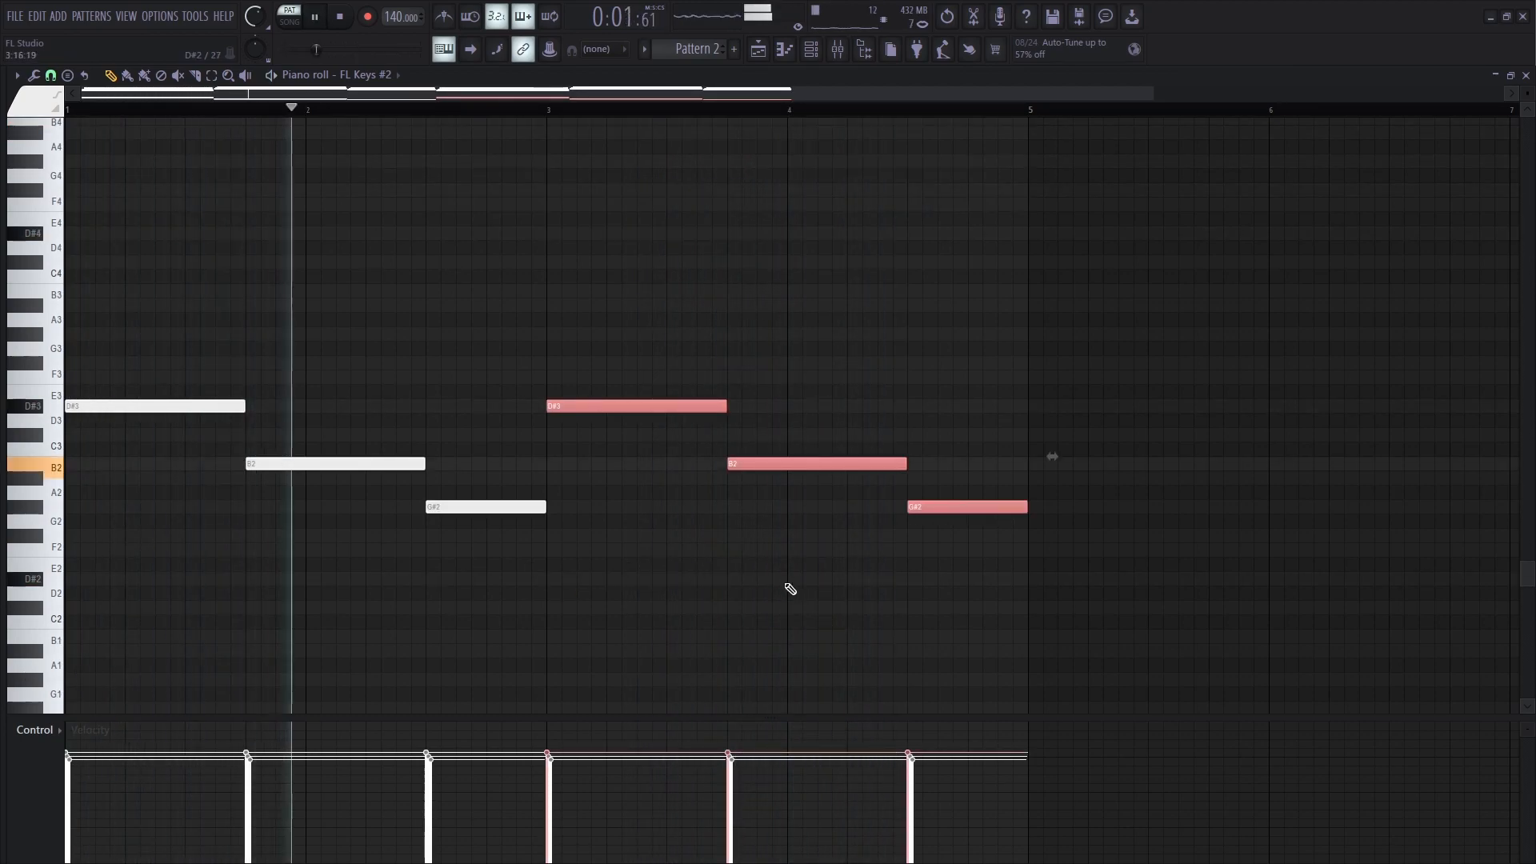
{"action": "scroll", "coordinate": [790, 589], "scroll_direction": "down", "scroll_amount": 2}
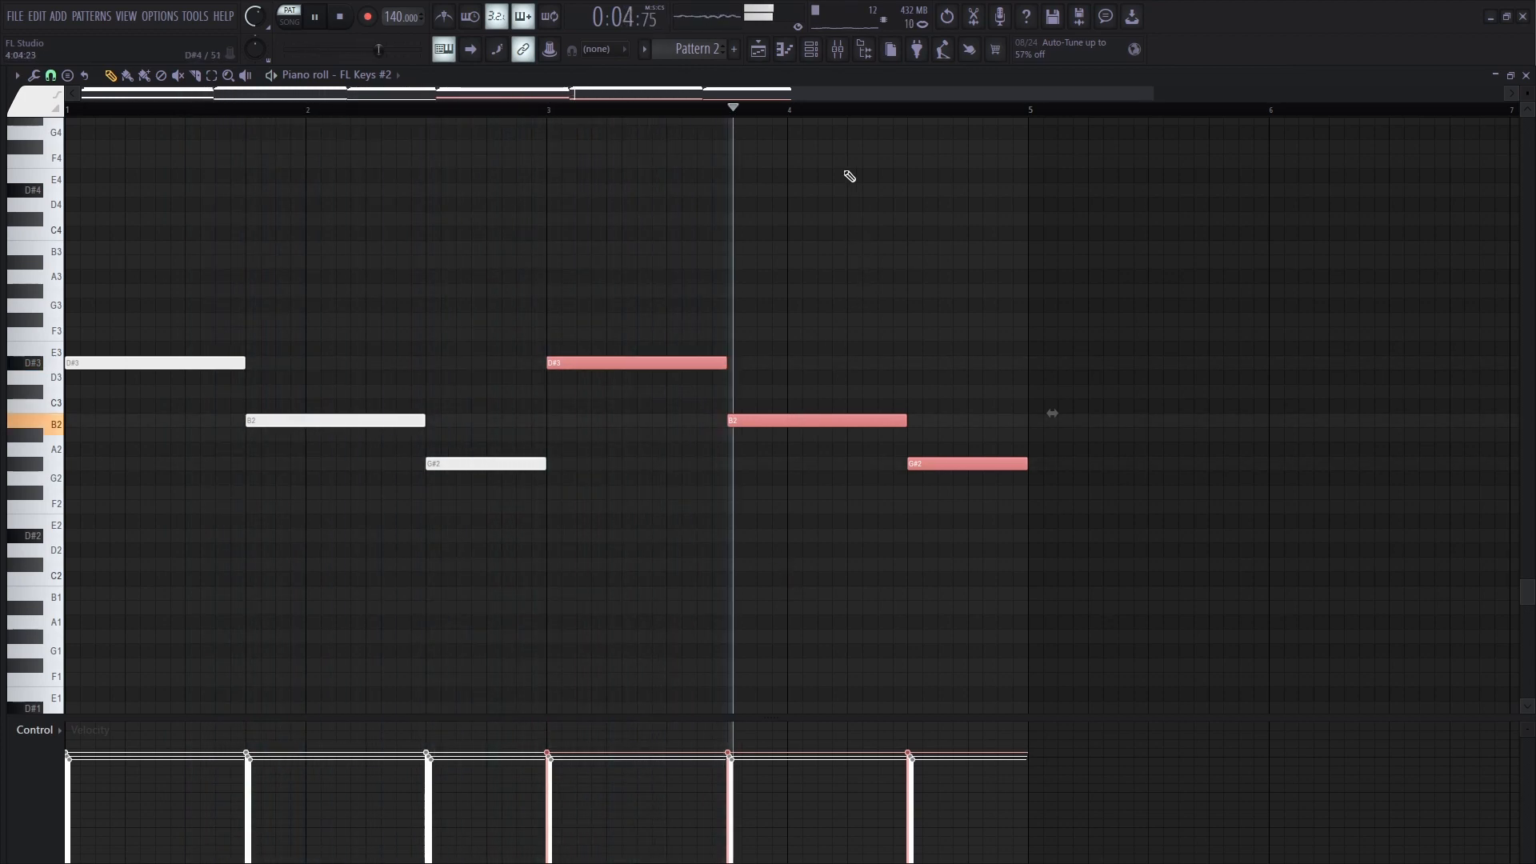
{"action": "key", "text": "F6"}
{"action": "key", "text": "space"}
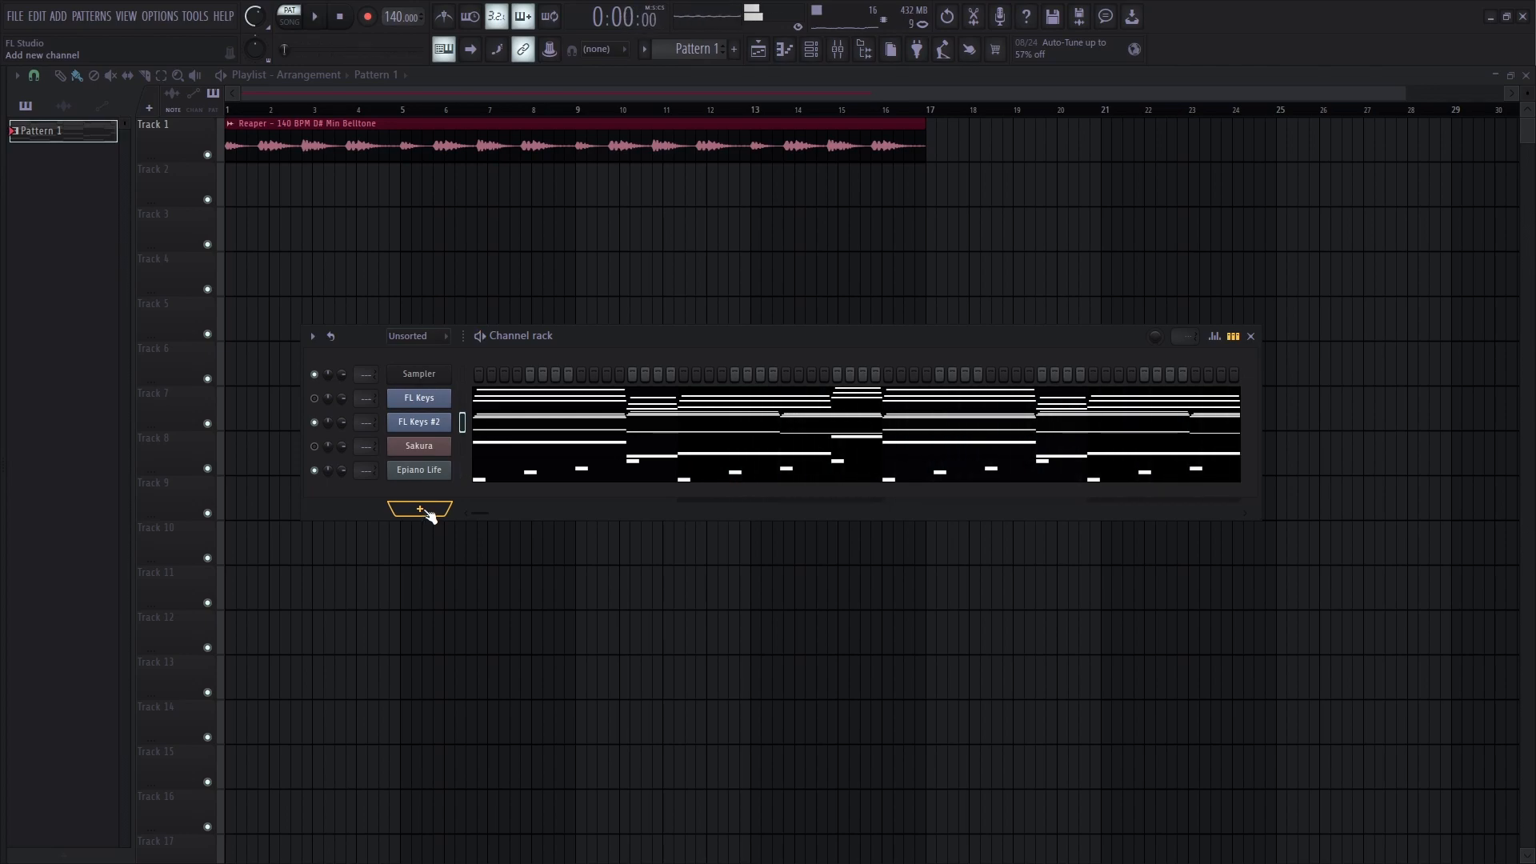
Step: Add a second Sakura channel containing the FL Keys #2 notes and remove the stray F2 note
{"action": "left_click", "coordinate": [428, 512]}
{"action": "left_click", "coordinate": [504, 508]}
{"action": "double_click", "coordinate": [509, 504]}
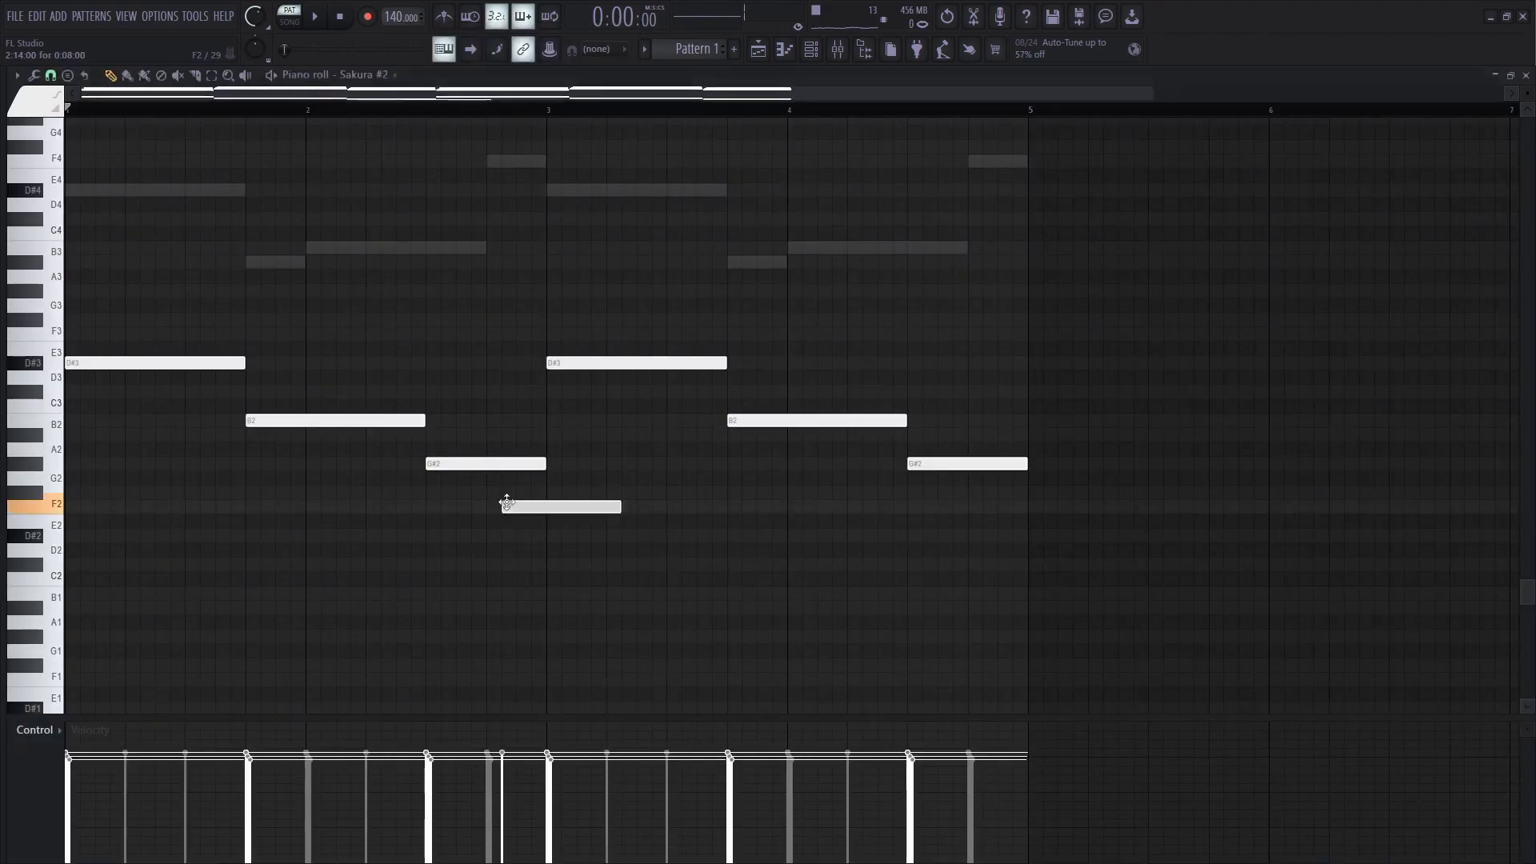
{"action": "right_click", "coordinate": [518, 506]}
Step: Delete the low D#3, B2 and G#2 bass notes from Sakura #2, keeping only its chords
{"action": "scroll", "coordinate": [388, 489], "scroll_direction": "up", "scroll_amount": 4}
{"action": "scroll", "coordinate": [386, 490], "scroll_direction": "up", "scroll_amount": 4}
{"action": "scroll", "coordinate": [384, 488], "scroll_direction": "down", "scroll_amount": 8}
{"action": "scroll", "coordinate": [398, 478], "scroll_direction": "up", "scroll_amount": 8}
{"action": "scroll", "coordinate": [402, 478], "scroll_direction": "down", "scroll_amount": 6}
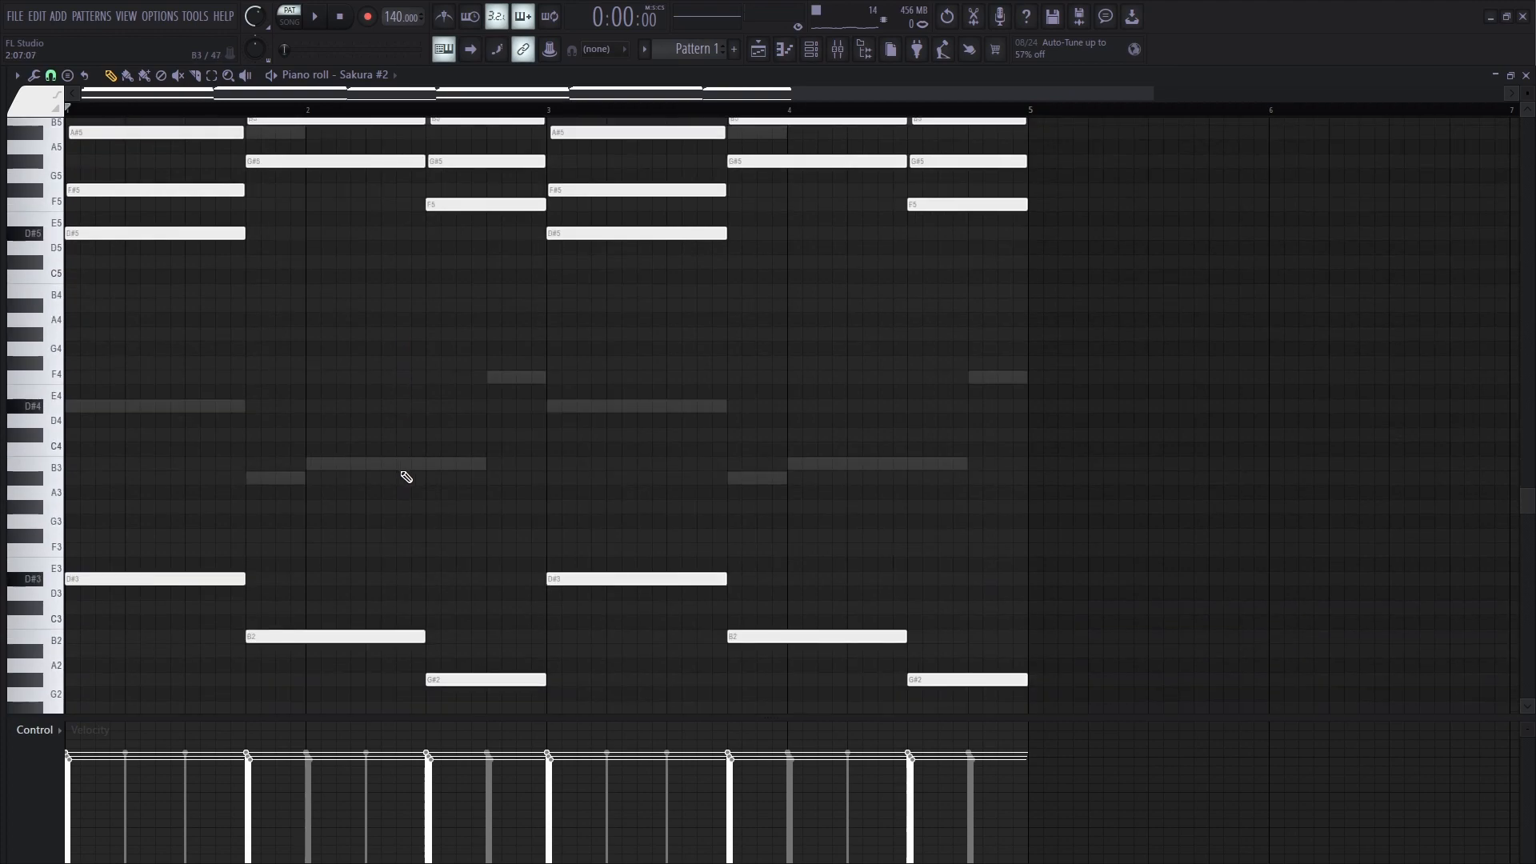
{"action": "right_click", "coordinate": [960, 463]}
{"action": "right_click", "coordinate": [815, 420]}
{"action": "right_click", "coordinate": [640, 362]}
{"action": "right_click", "coordinate": [449, 464]}
{"action": "right_click", "coordinate": [332, 420]}
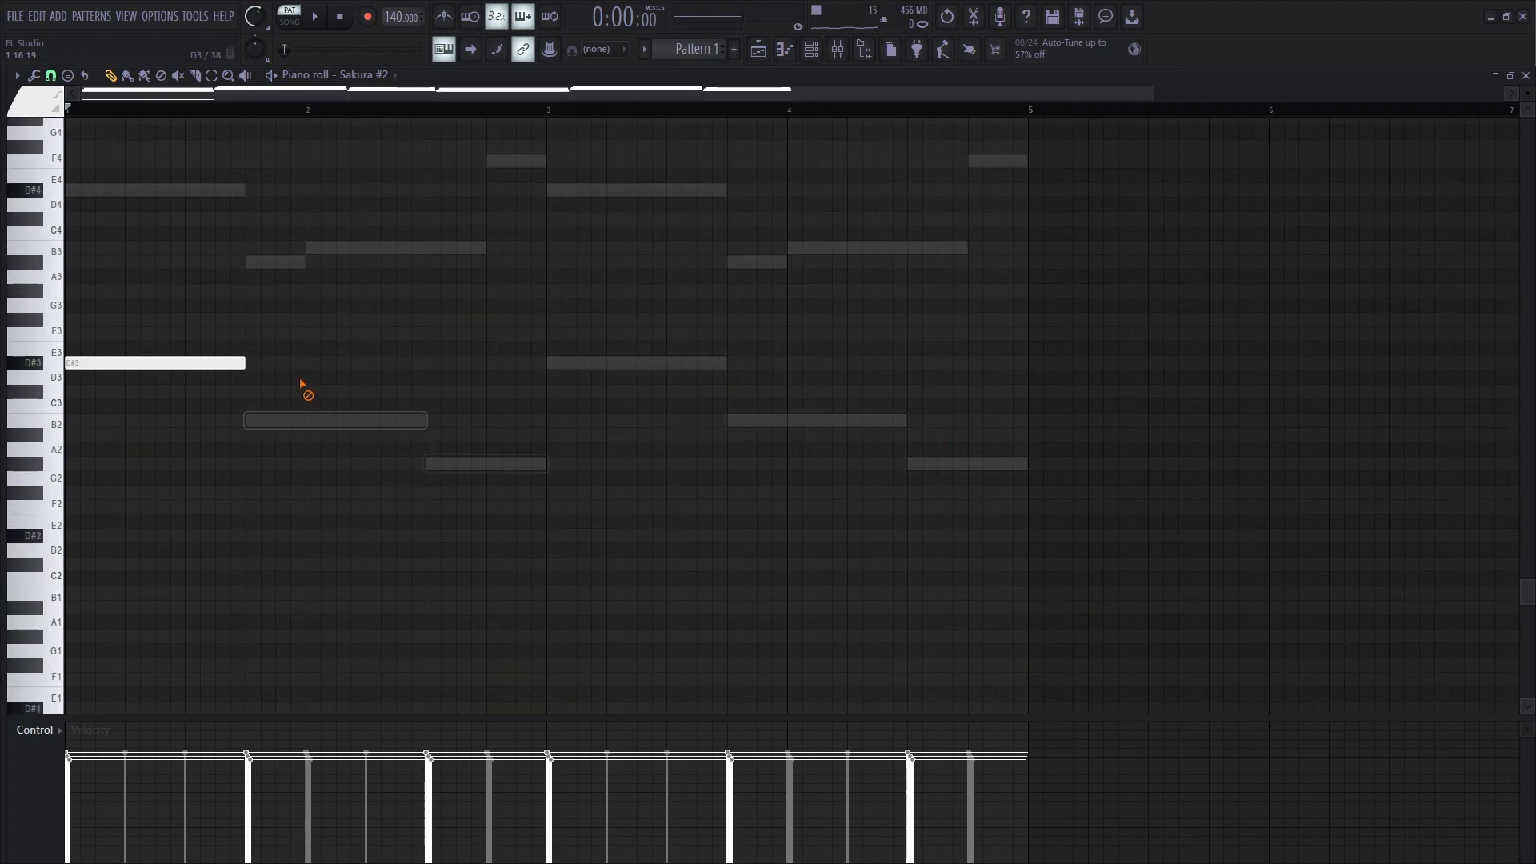
{"action": "right_click", "coordinate": [220, 363]}
{"action": "scroll", "coordinate": [458, 368], "scroll_direction": "up", "scroll_amount": 9}
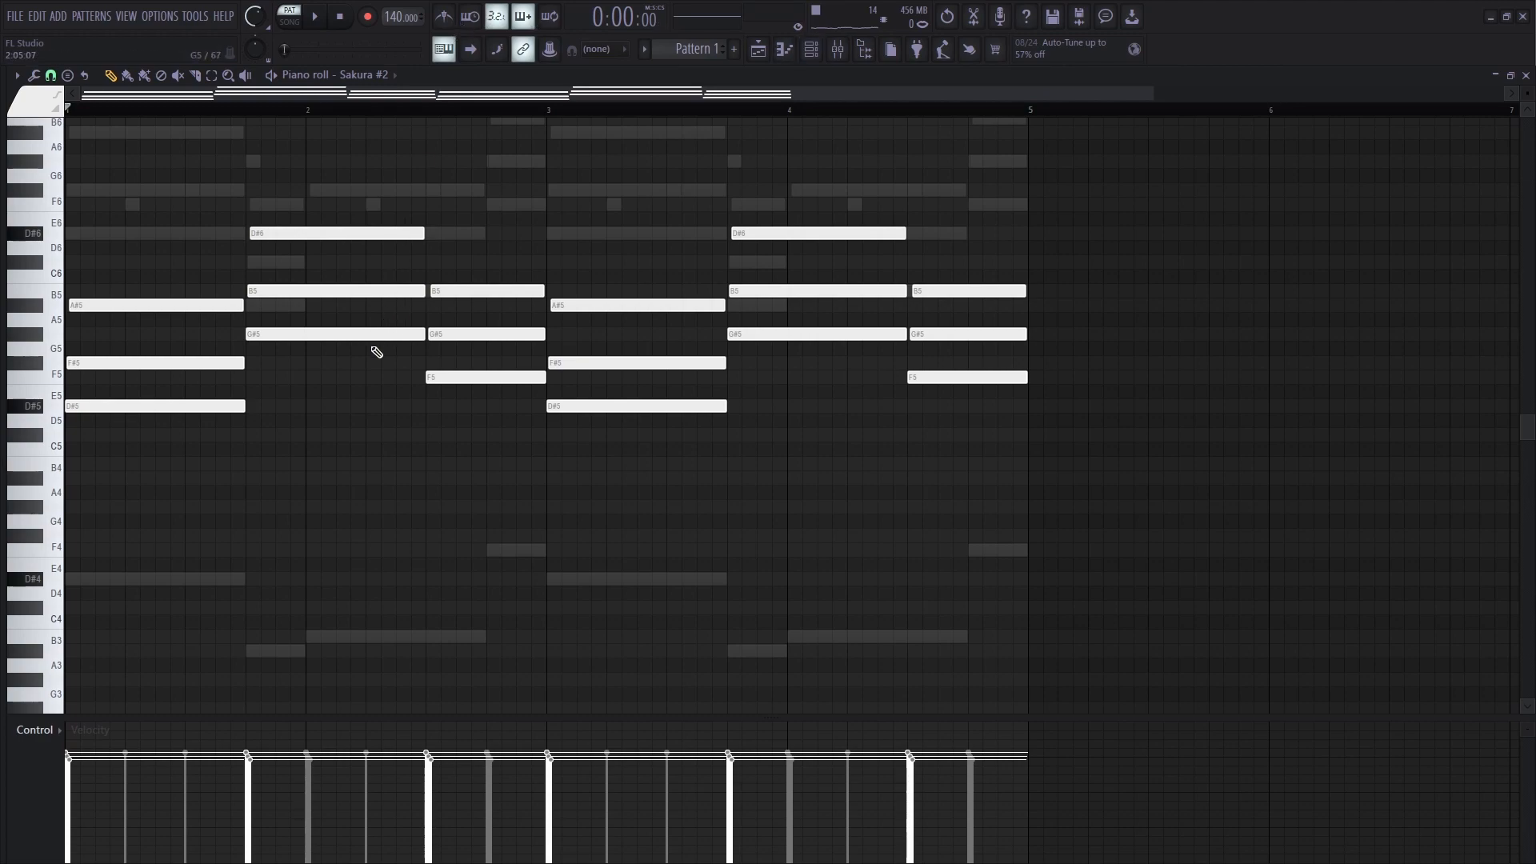
Step: Place Pattern 1 four times in a row on playlist Track 5 and play it together with the Reaper clip
{"action": "key", "text": "space"}
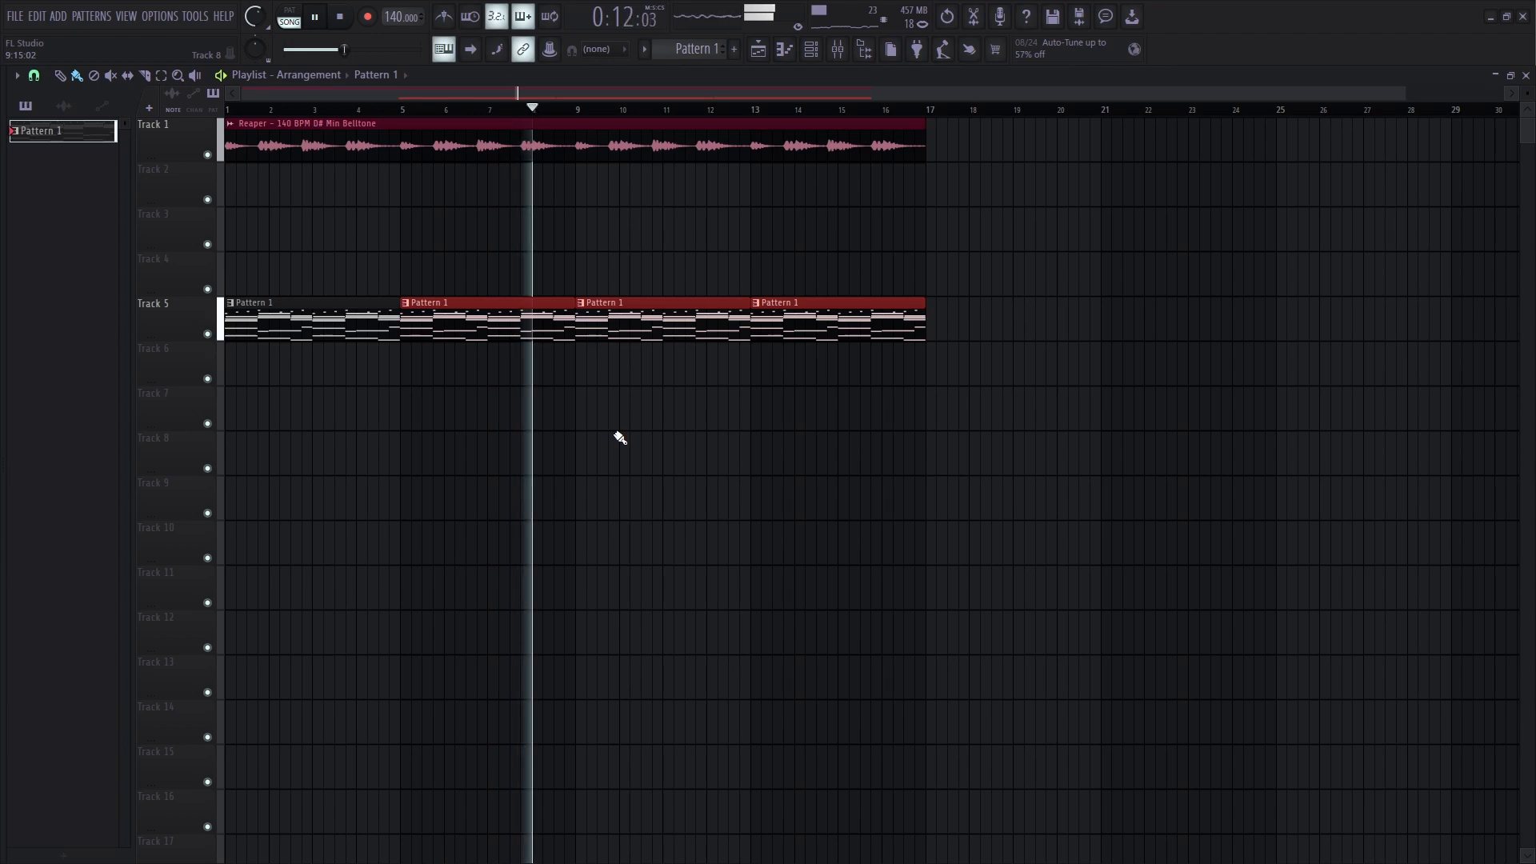
{"action": "key", "text": "space"}
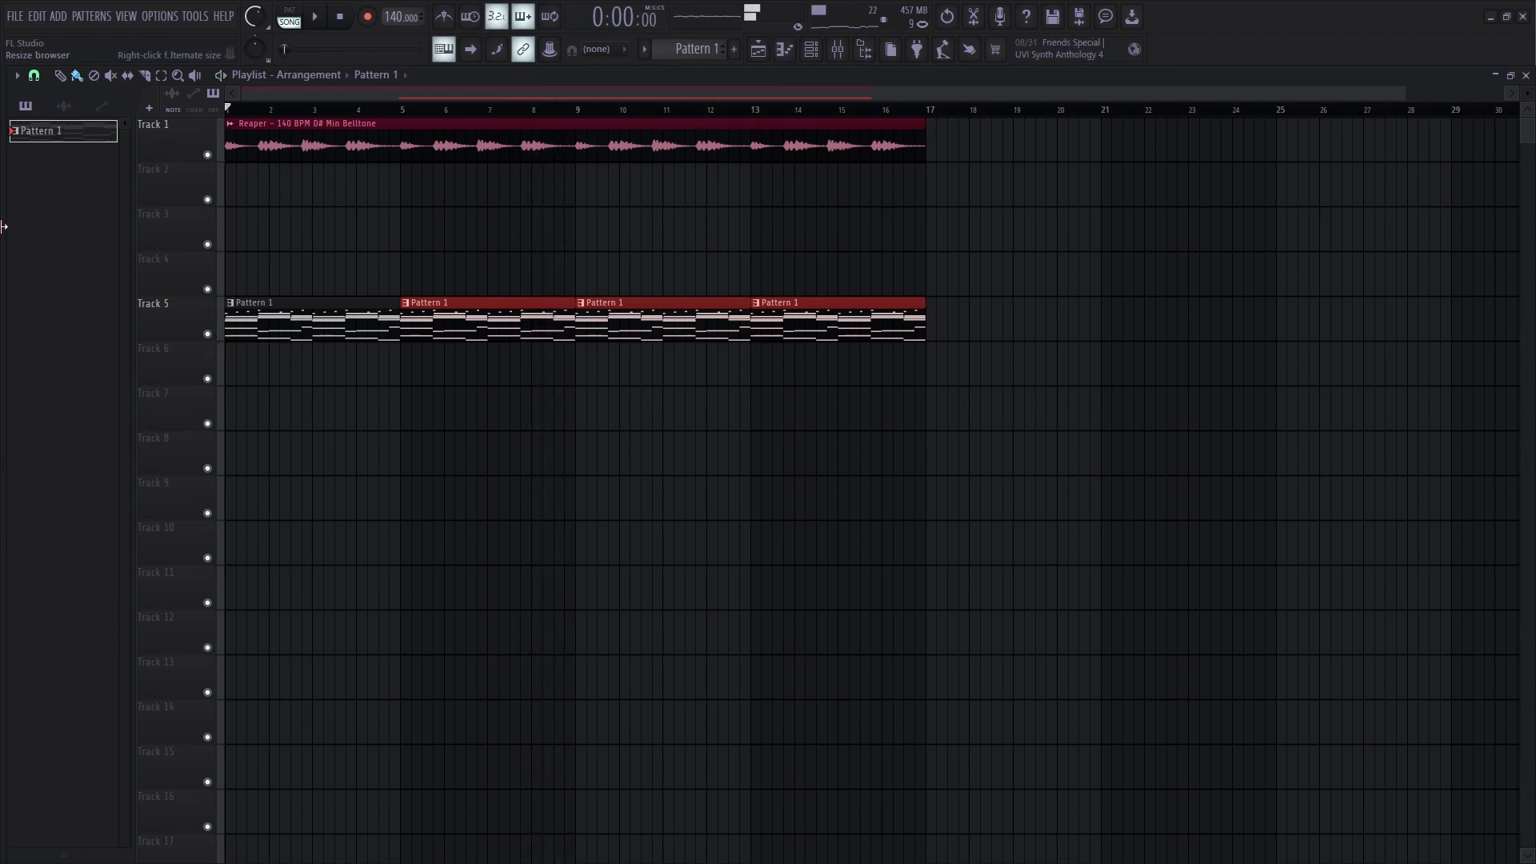
Step: Search the browser for "texture" and place the Cymatics - Spirits - 127 BPM B Min Texture sample four times on Track 8
{"action": "left_click_drag", "start_coordinate": [3, 236], "coordinate": [165, 232]}
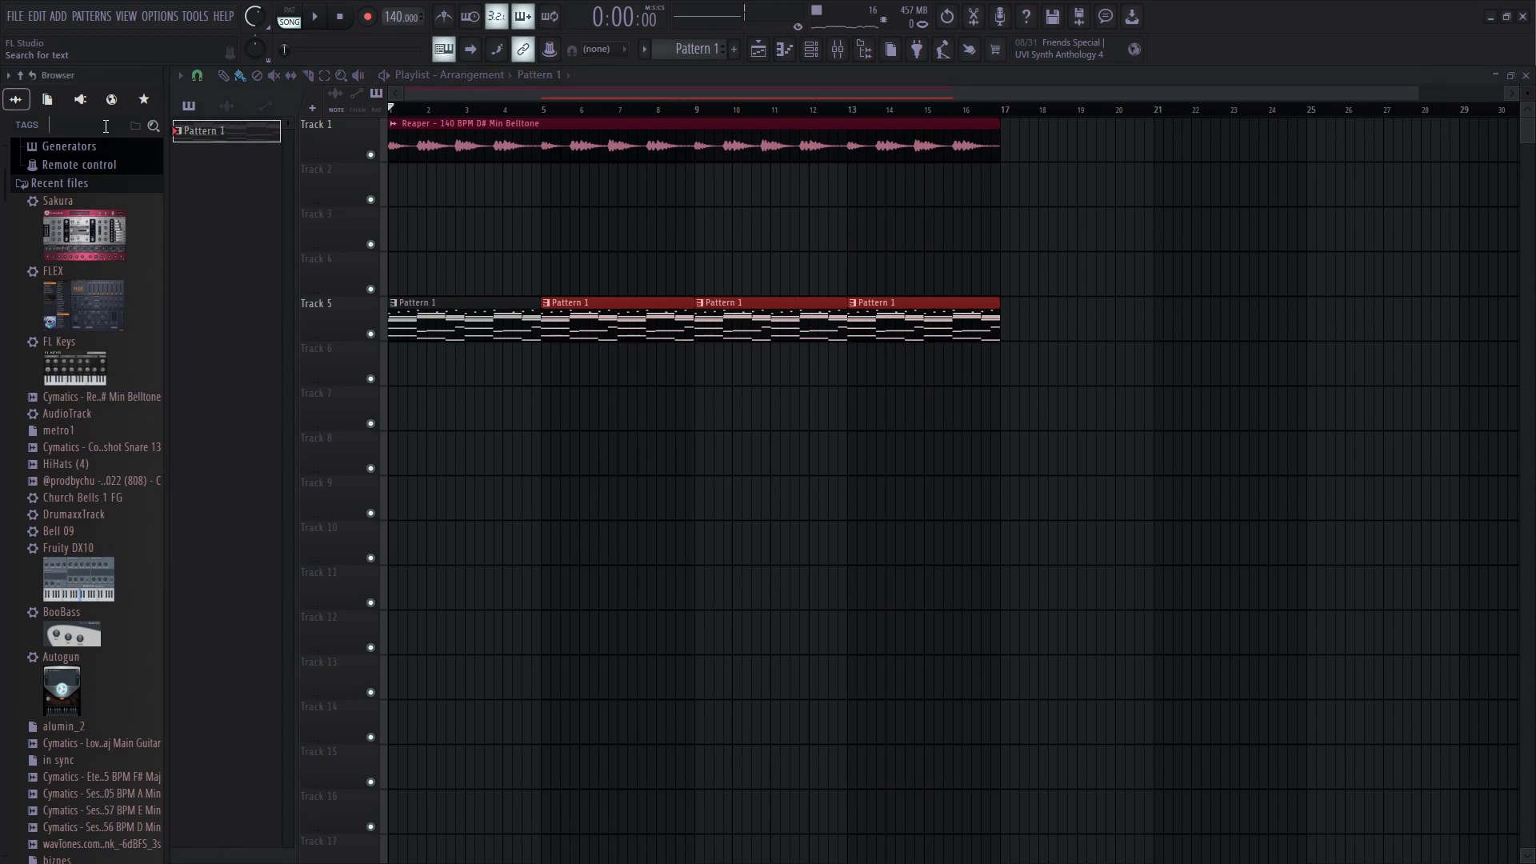
{"action": "type", "text": "xture"}
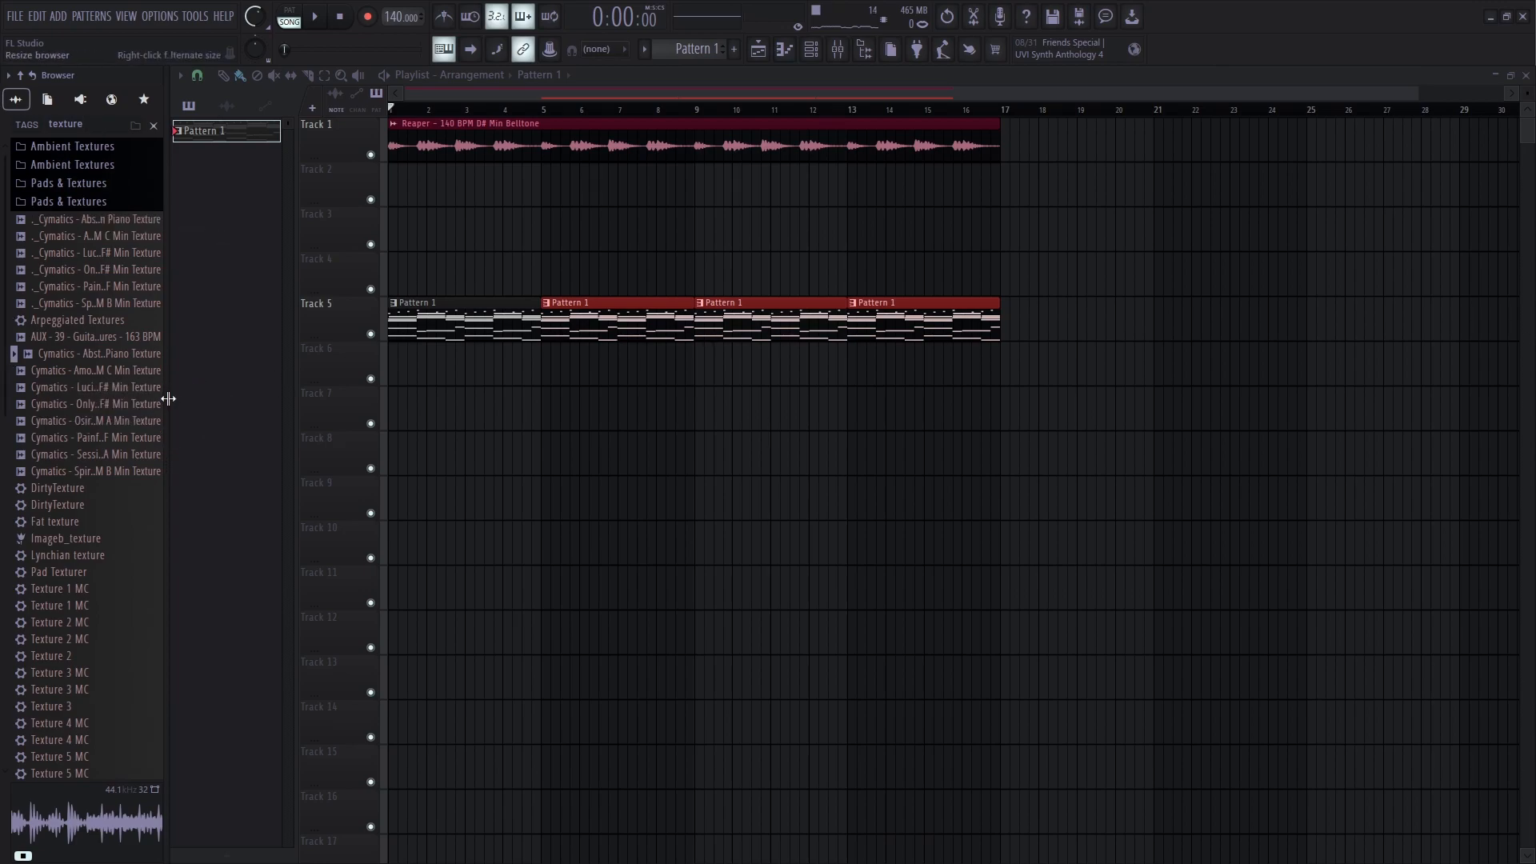
{"action": "left_click_drag", "start_coordinate": [168, 397], "coordinate": [340, 394]}
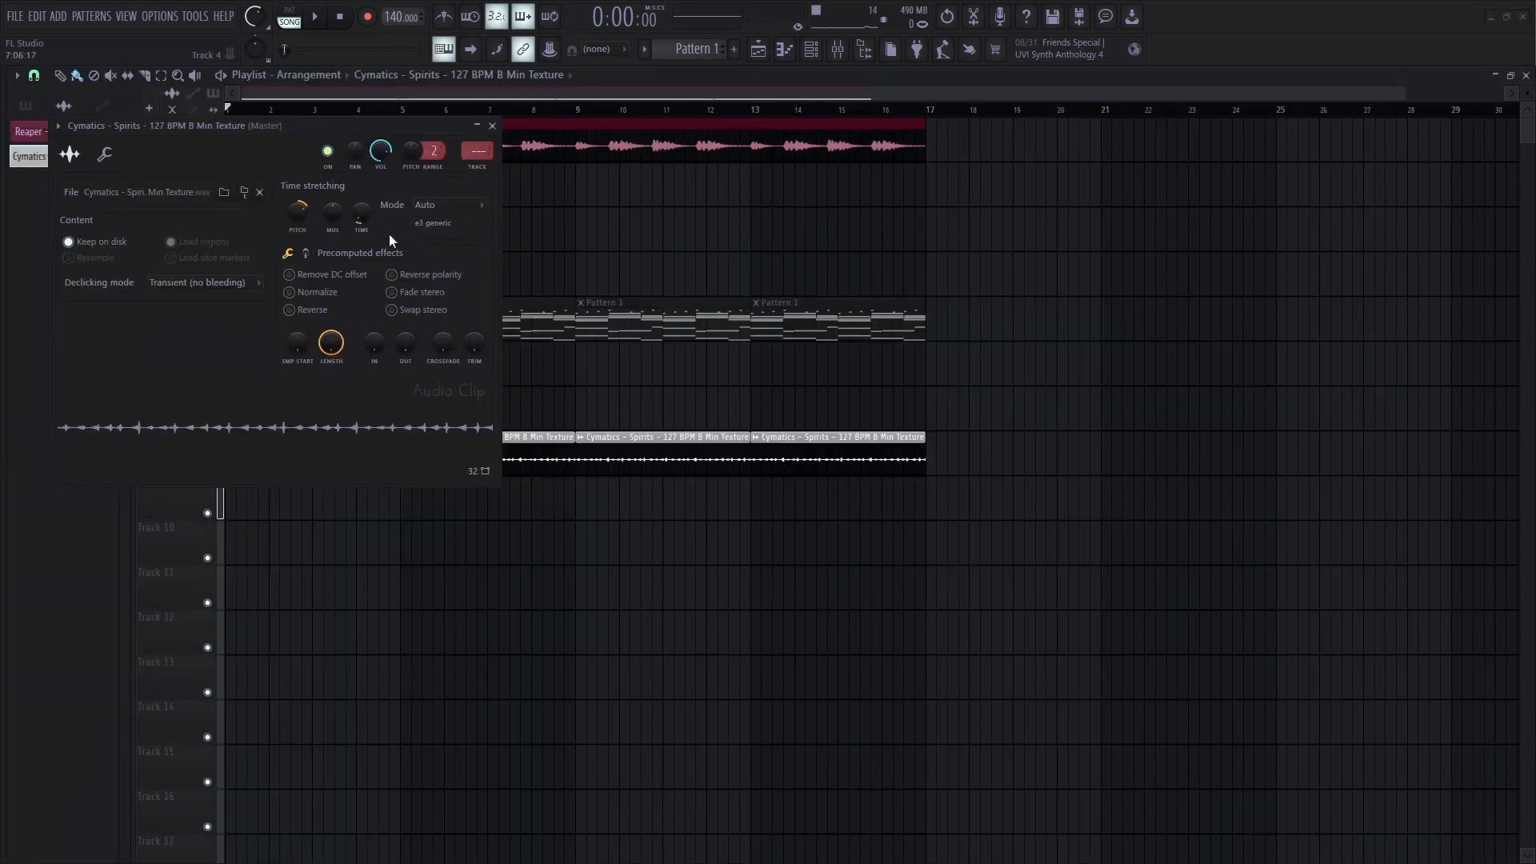
{"action": "left_click", "coordinate": [493, 126]}
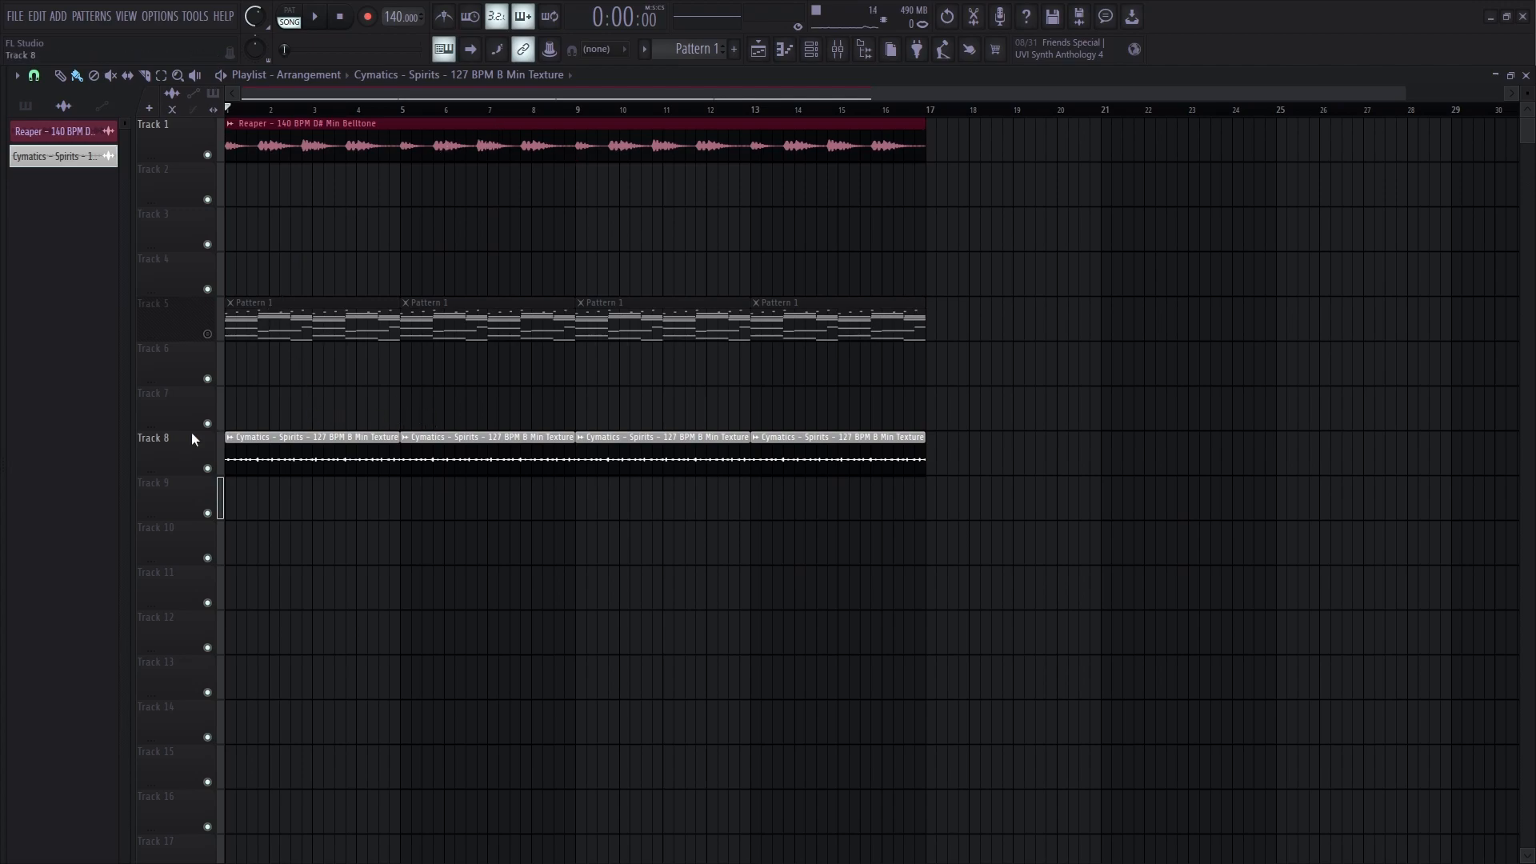
Step: Review the pitch and time-stretching settings of the Spirits texture clip on Track 8
{"action": "double_click", "coordinate": [279, 445]}
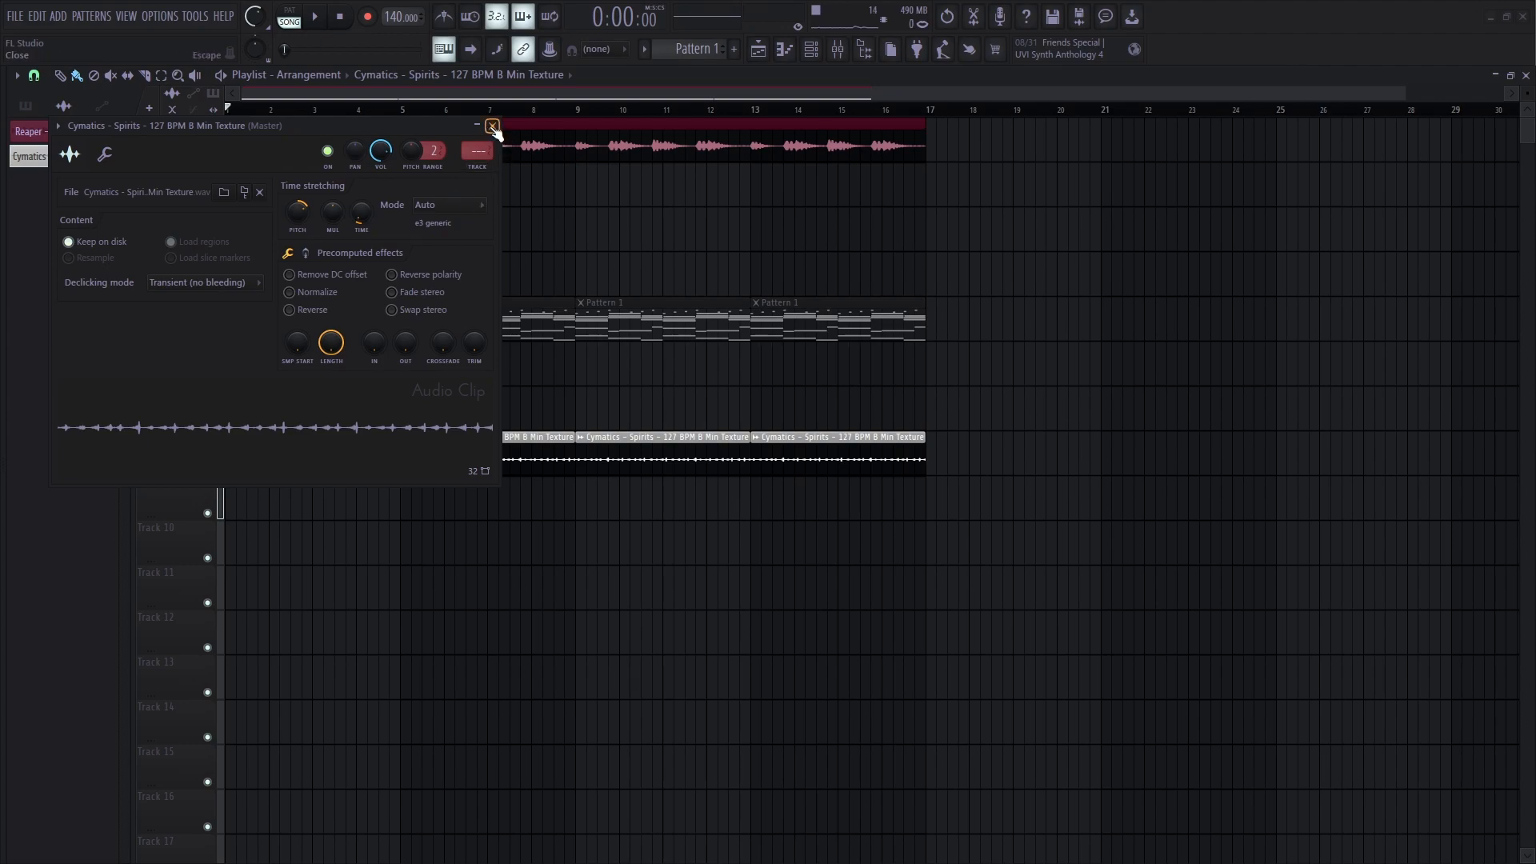
{"action": "left_click", "coordinate": [491, 126]}
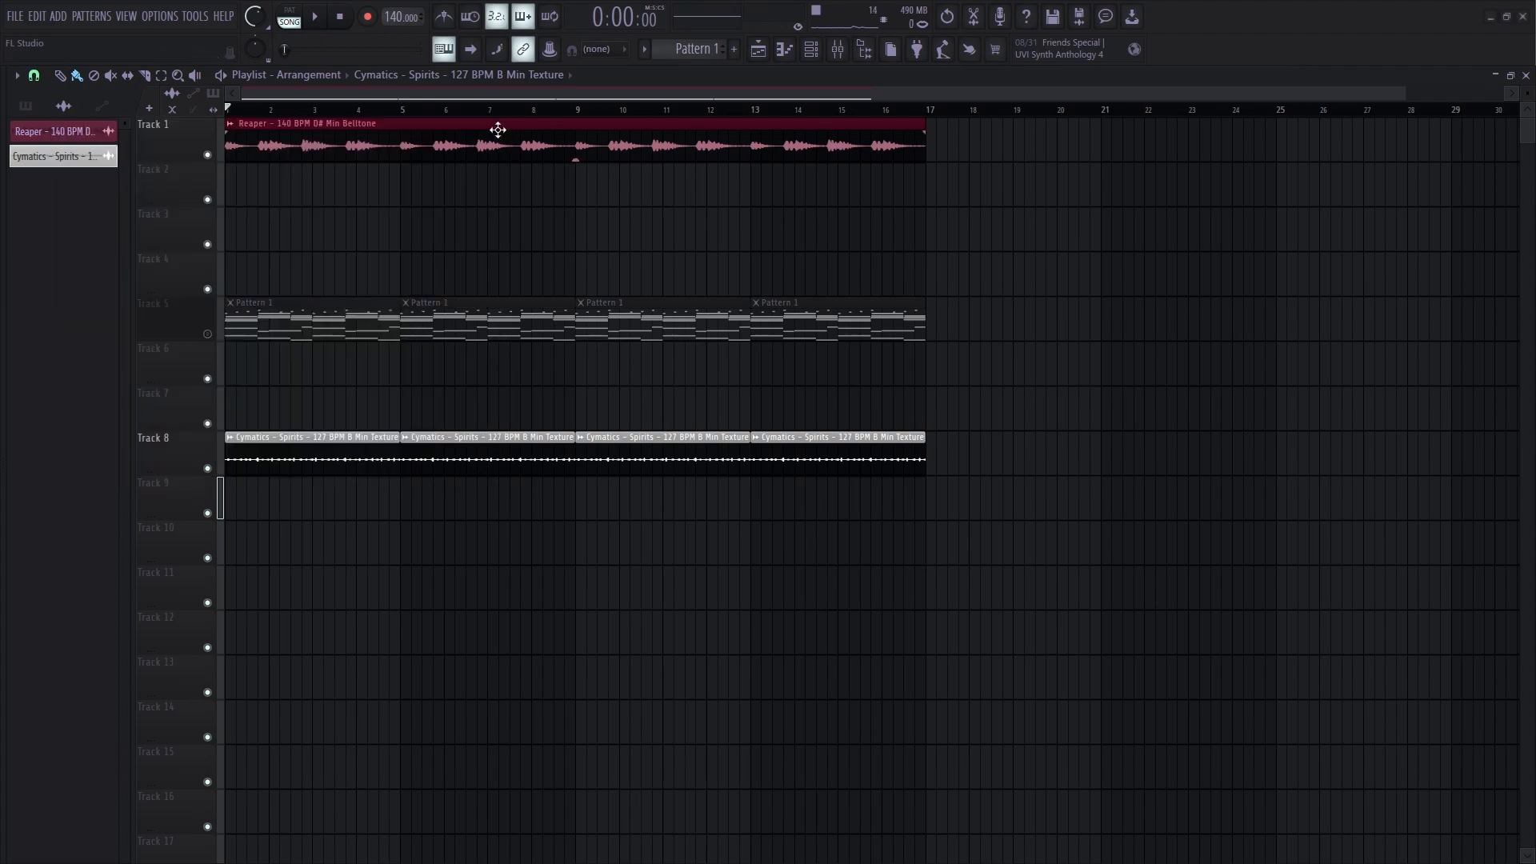
Step: Play the Spirits texture with the Reaper clip, and swap to Pattern 1 by muting Track 1 and unmuting Track 5
{"action": "key", "text": "space"}
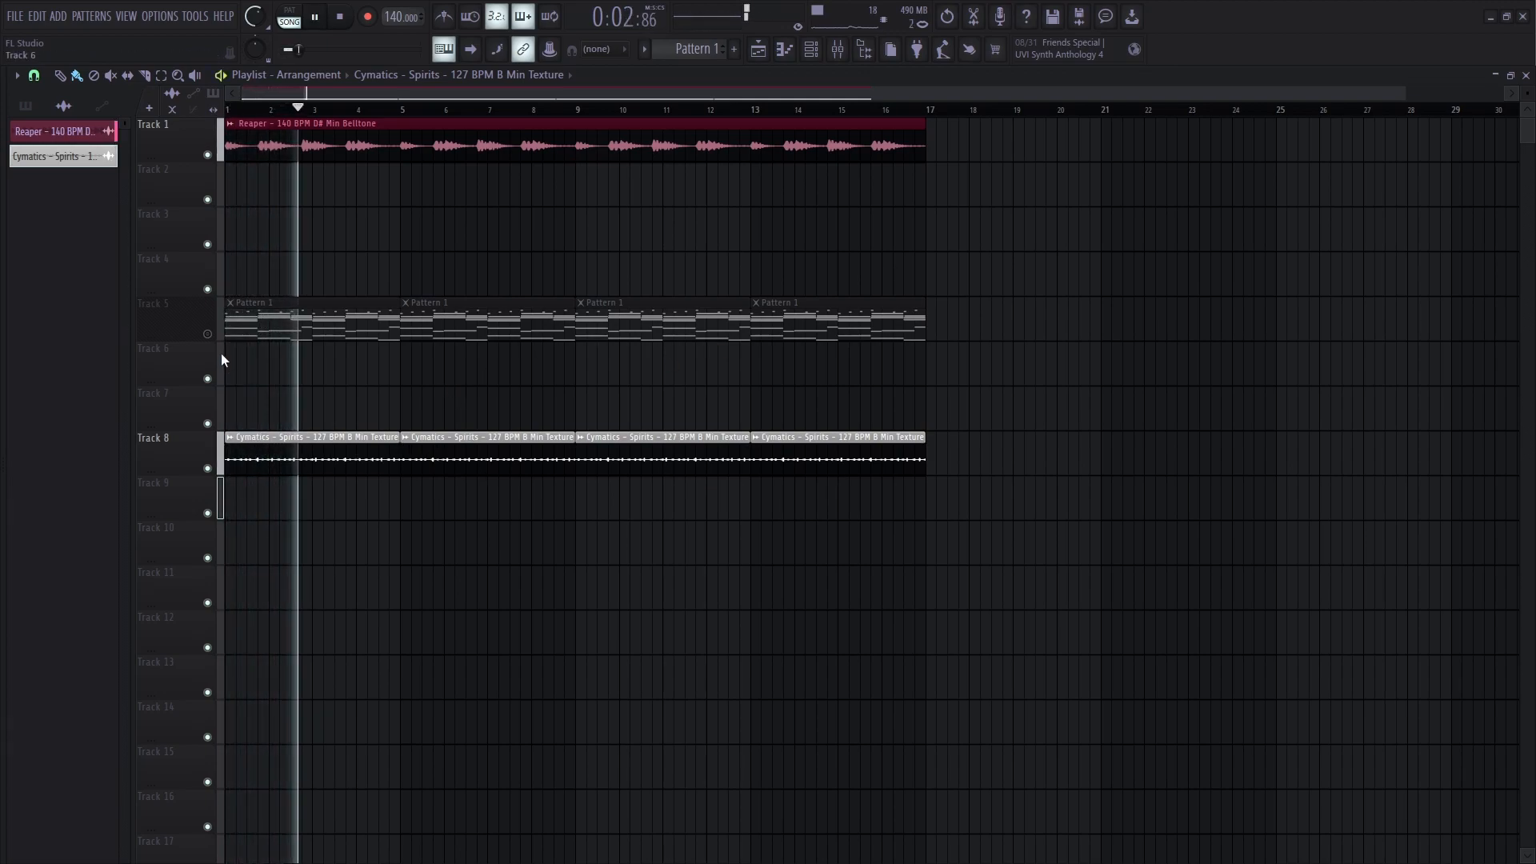
{"action": "key", "text": "space"}
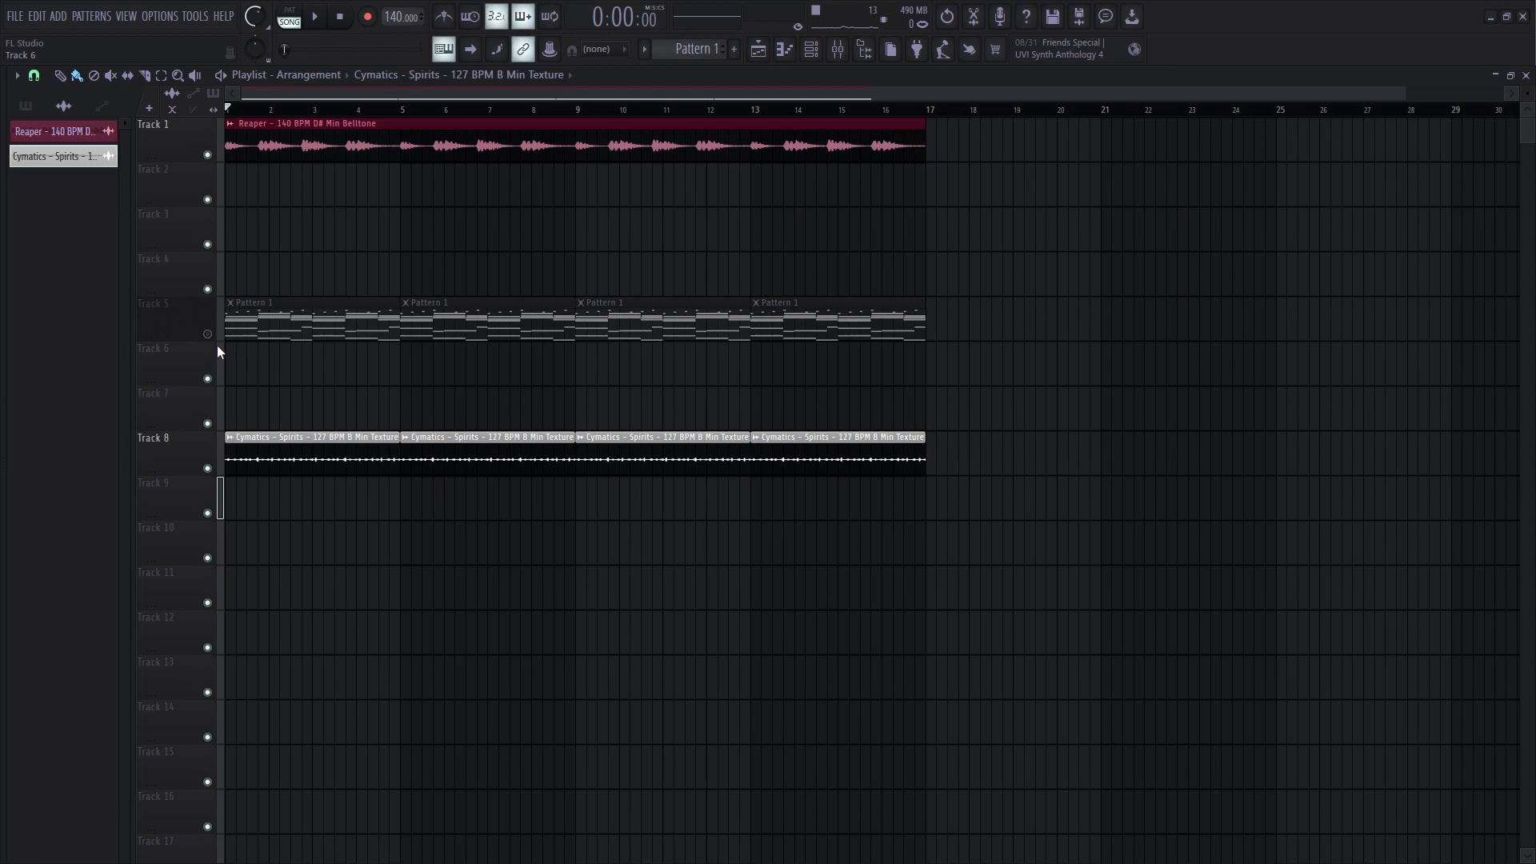
{"action": "left_click", "coordinate": [208, 334]}
{"action": "key", "text": "space"}
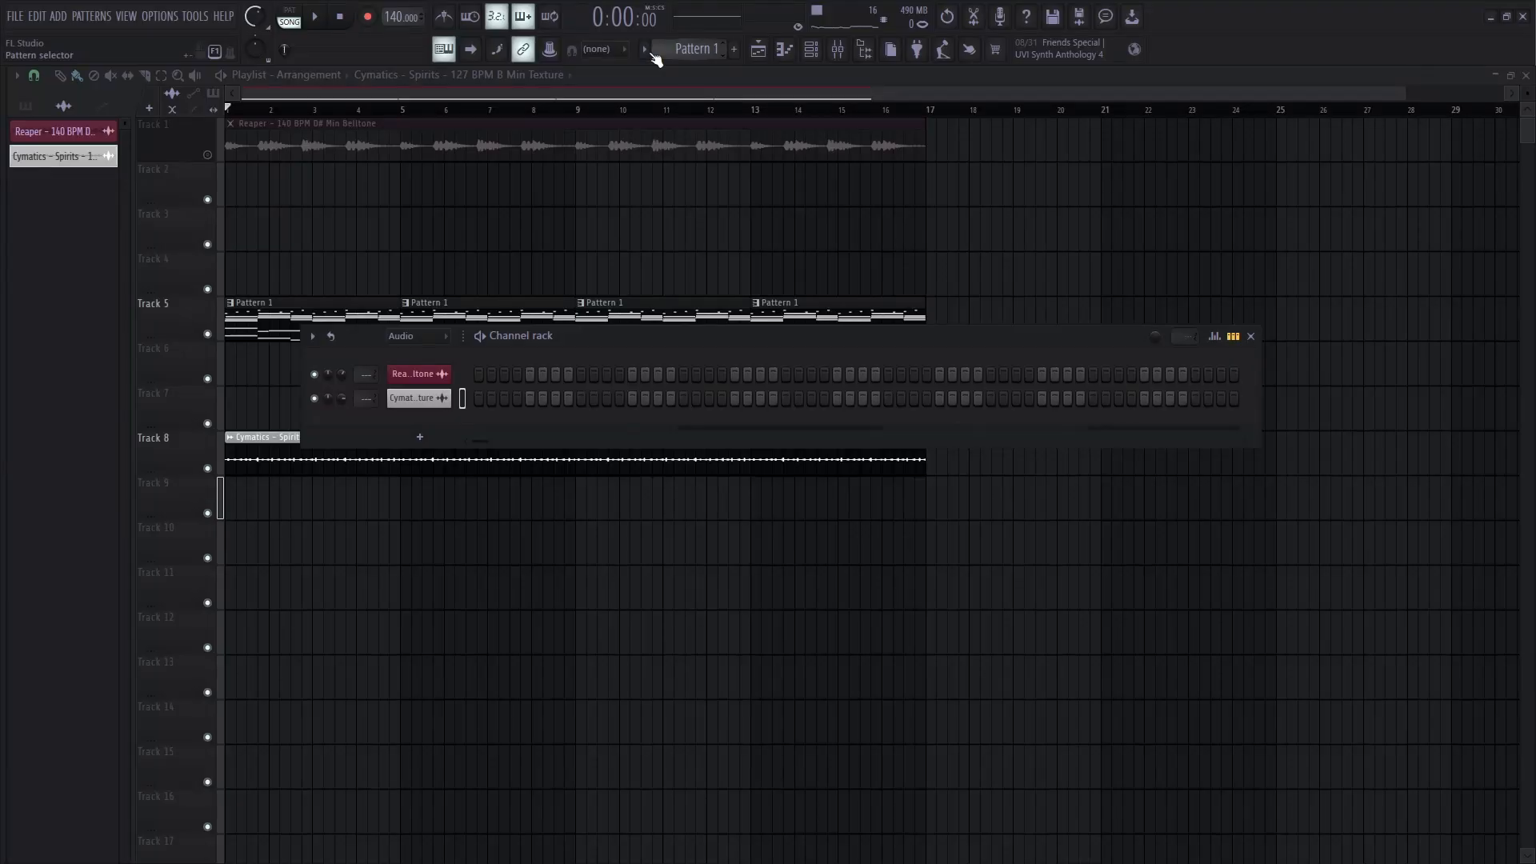
Step: Clone the Epiano Life channel in the channel rack and close the clone's FLEX window
{"action": "left_click", "coordinate": [645, 50]}
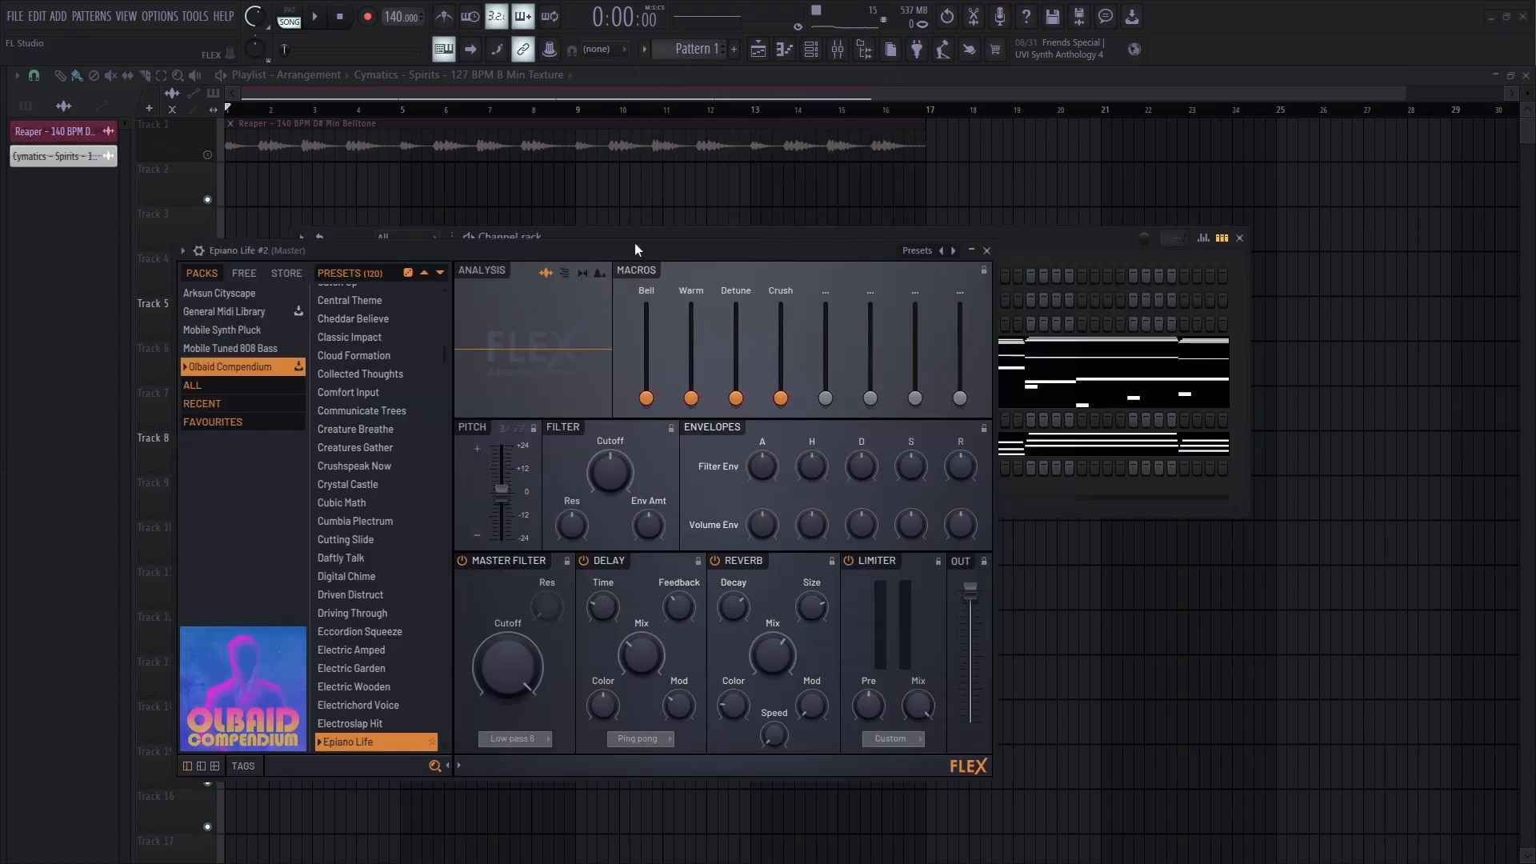
{"action": "left_click_drag", "start_coordinate": [635, 242], "coordinate": [673, 328]}
{"action": "left_click", "coordinate": [1026, 333]}
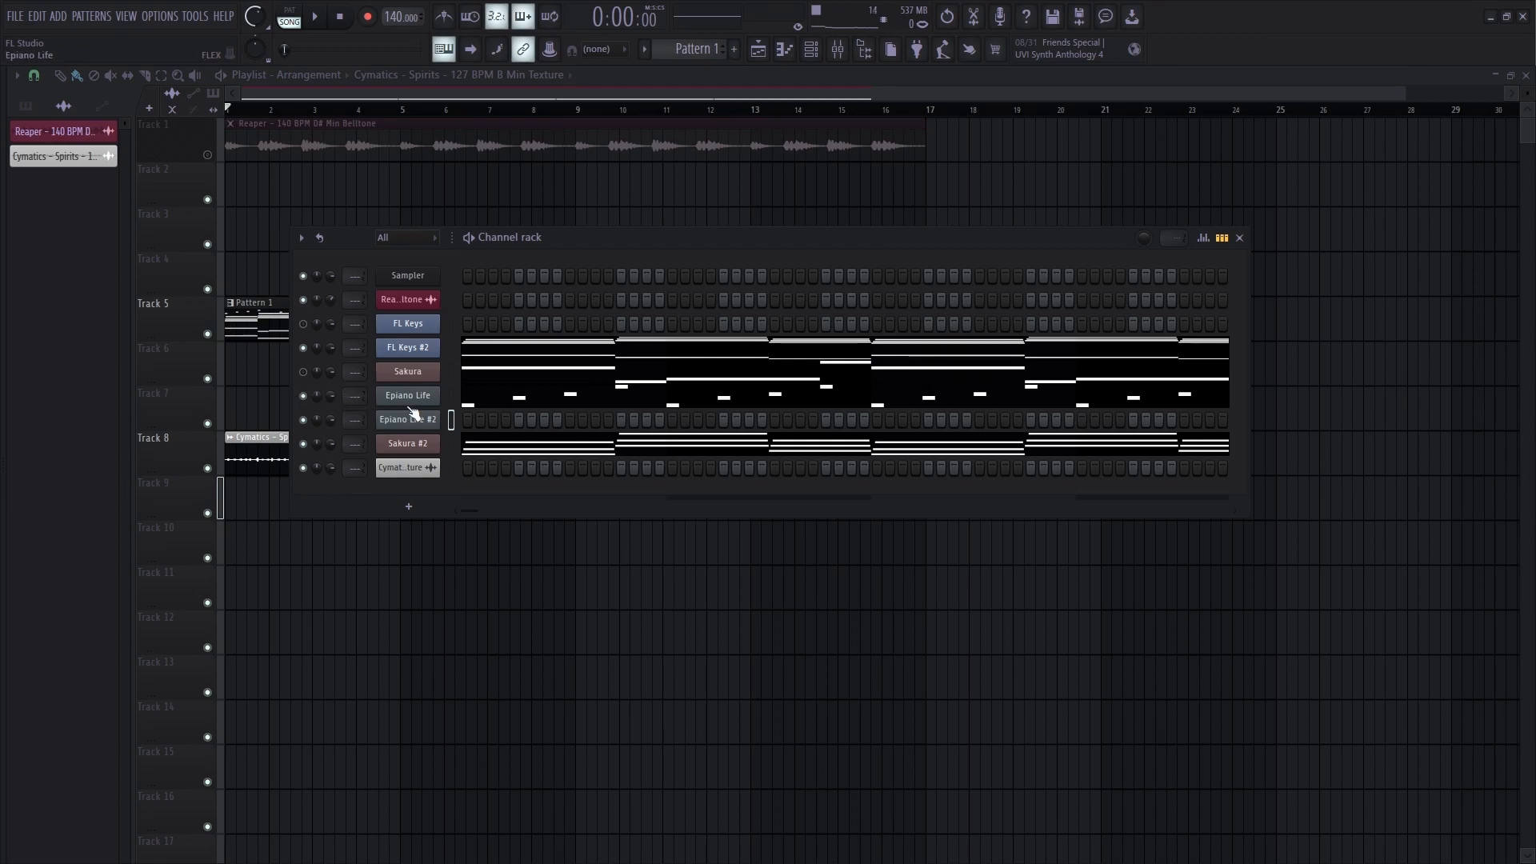
Step: Transpose all Epiano Life notes up one octave in the piano roll and play the result
{"action": "left_click", "coordinate": [508, 409]}
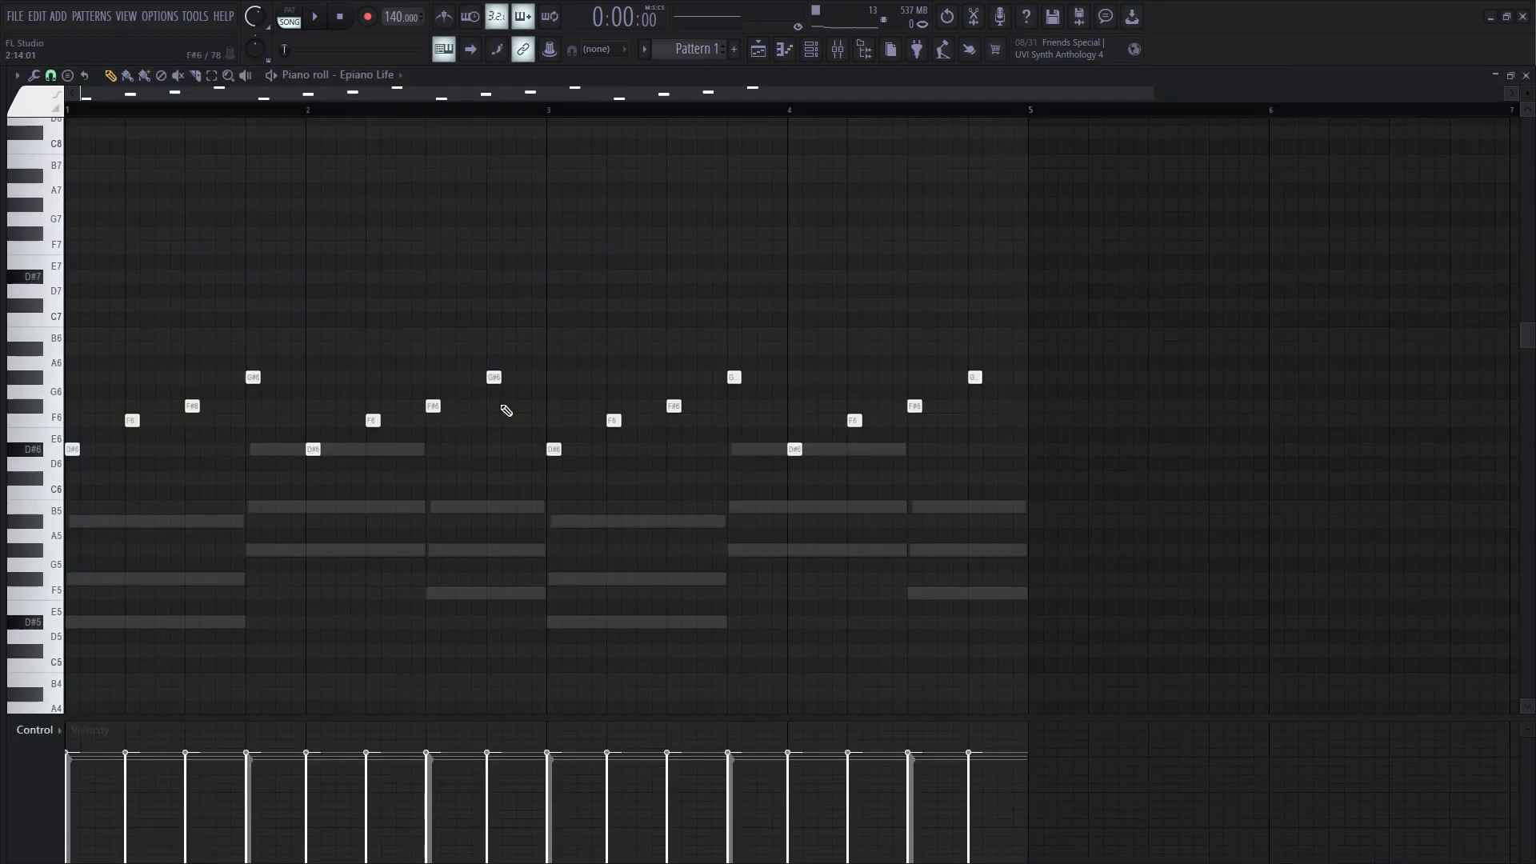
{"action": "key", "text": "ctrl+Up"}
{"action": "key", "text": "space"}
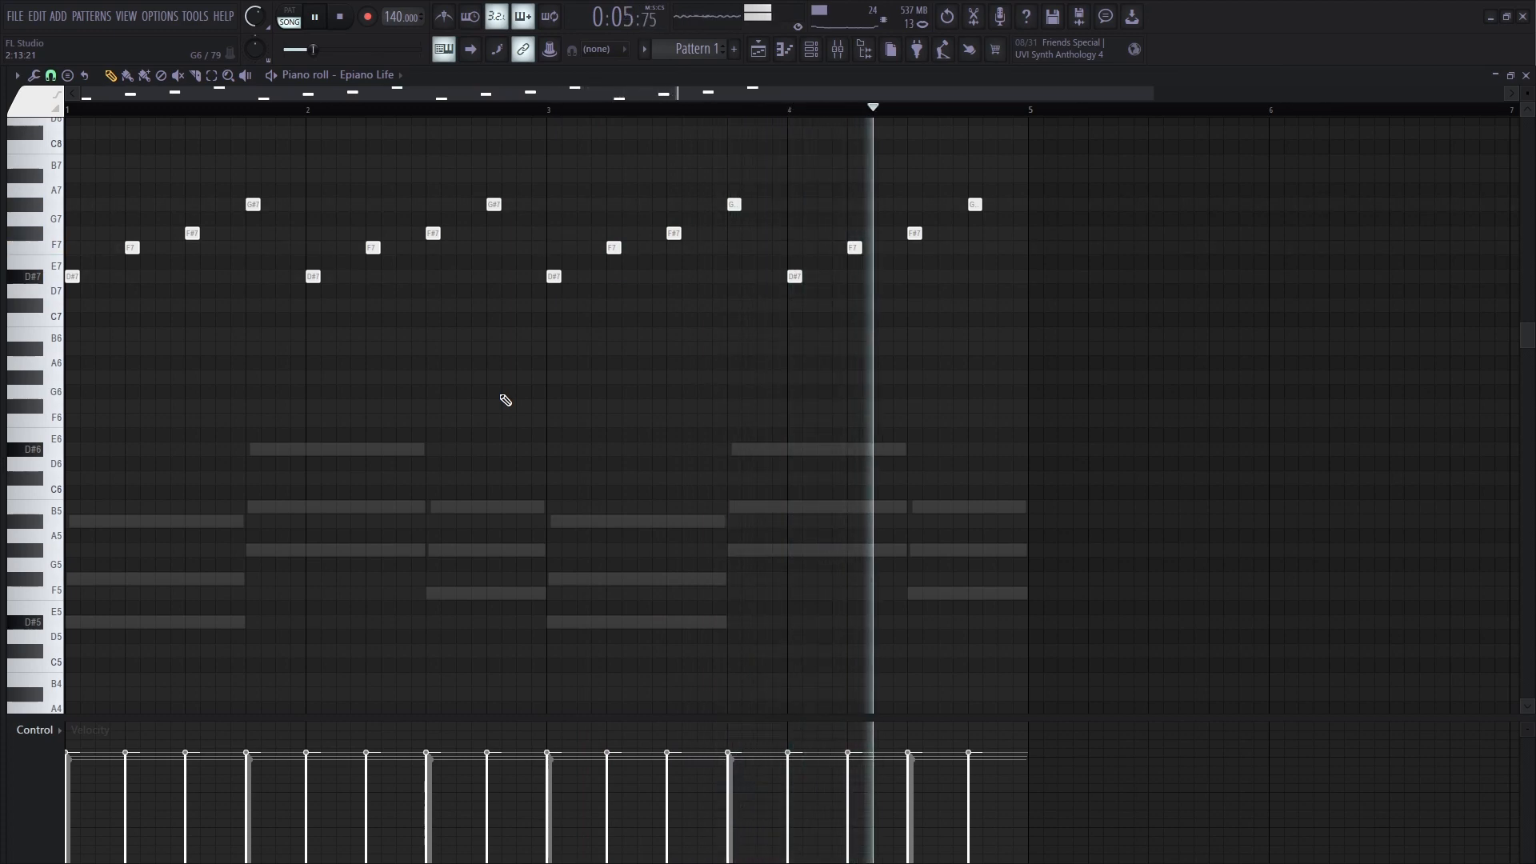
{"action": "key", "text": "space"}
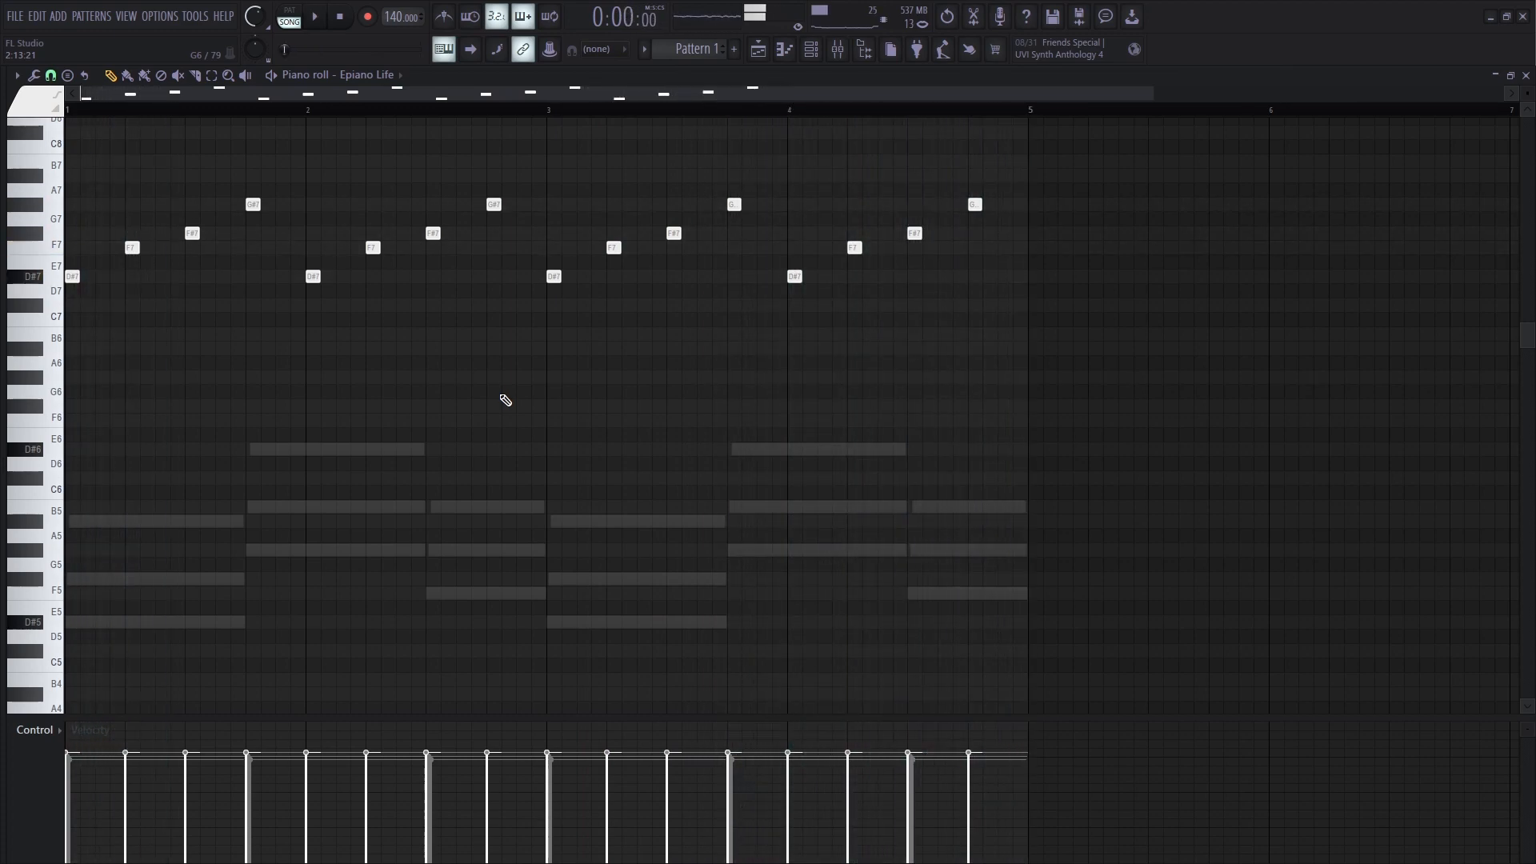
Step: Start a melody for Epiano Life #2 with short A#5, F#5 and D#5 notes in bar 1 and play it
{"action": "left_click", "coordinate": [812, 48]}
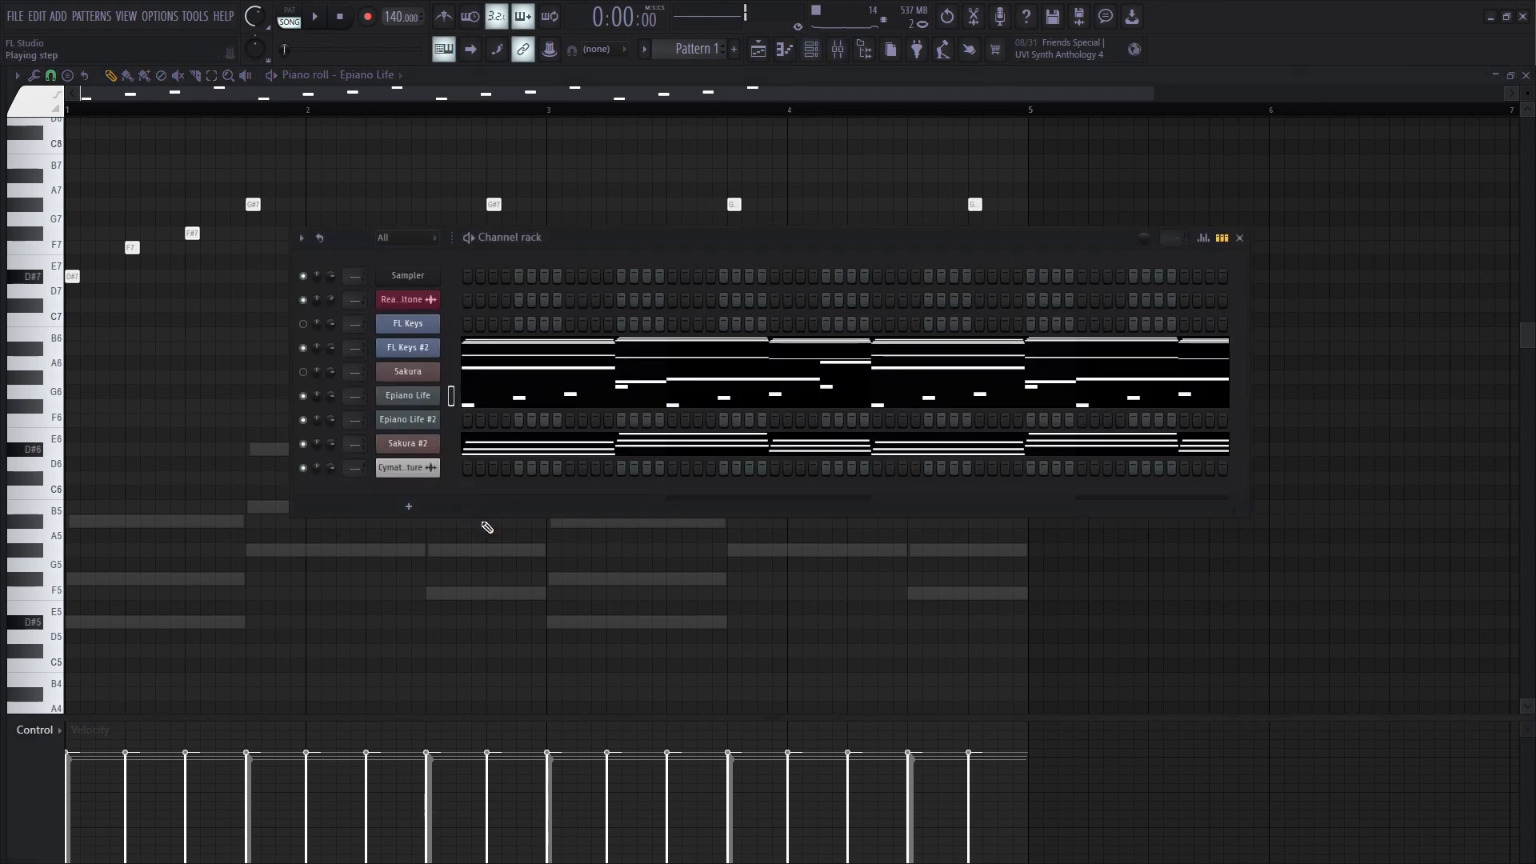
{"action": "left_click", "coordinate": [405, 420]}
{"action": "key", "text": "space"}
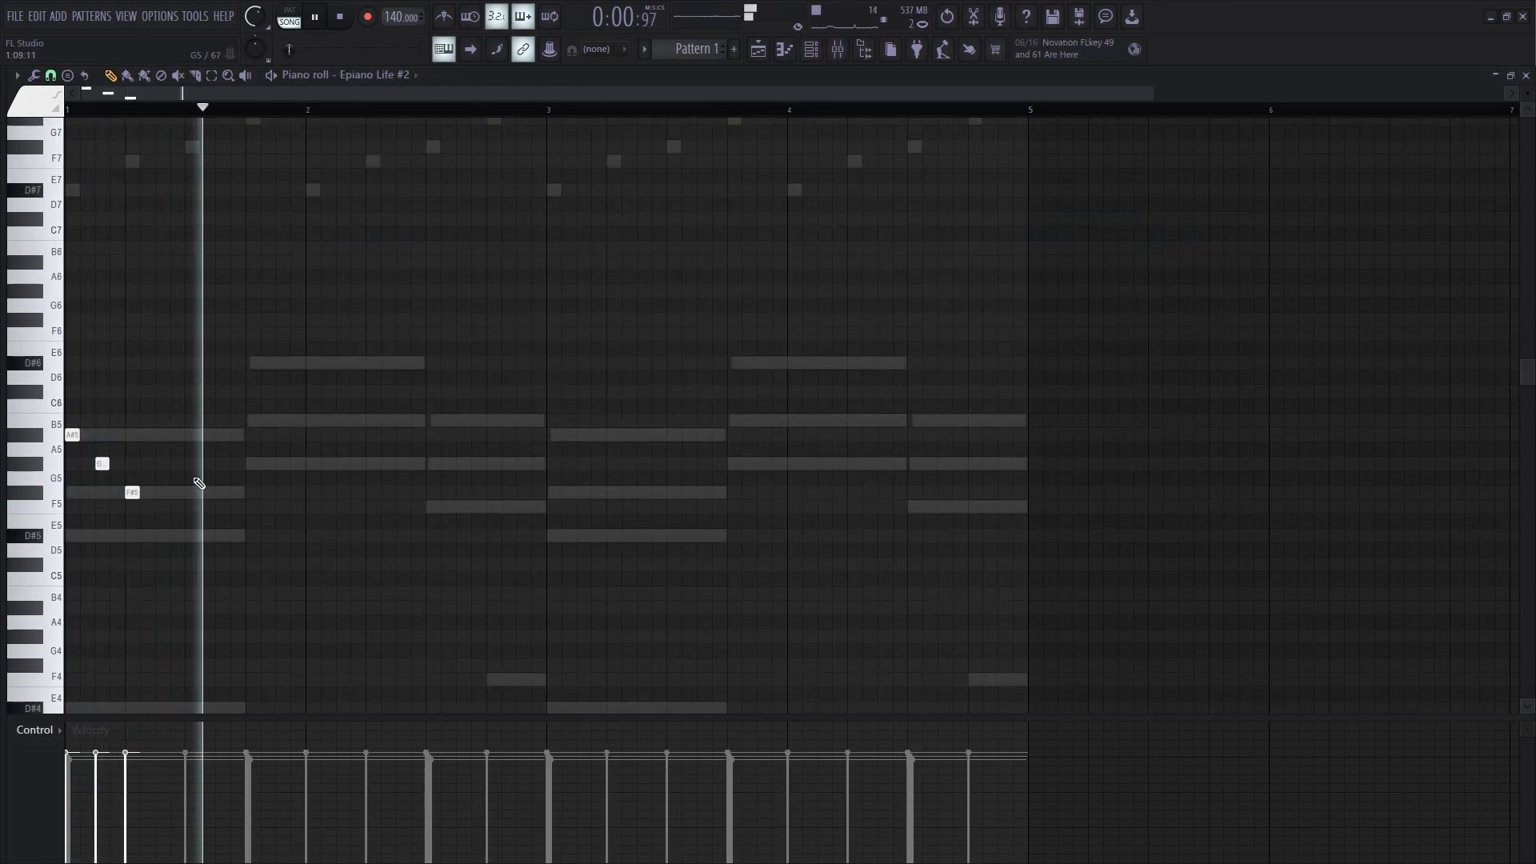
{"action": "key", "text": "space"}
{"action": "left_click_drag", "start_coordinate": [101, 463], "coordinate": [133, 536]}
{"action": "key", "text": "space"}
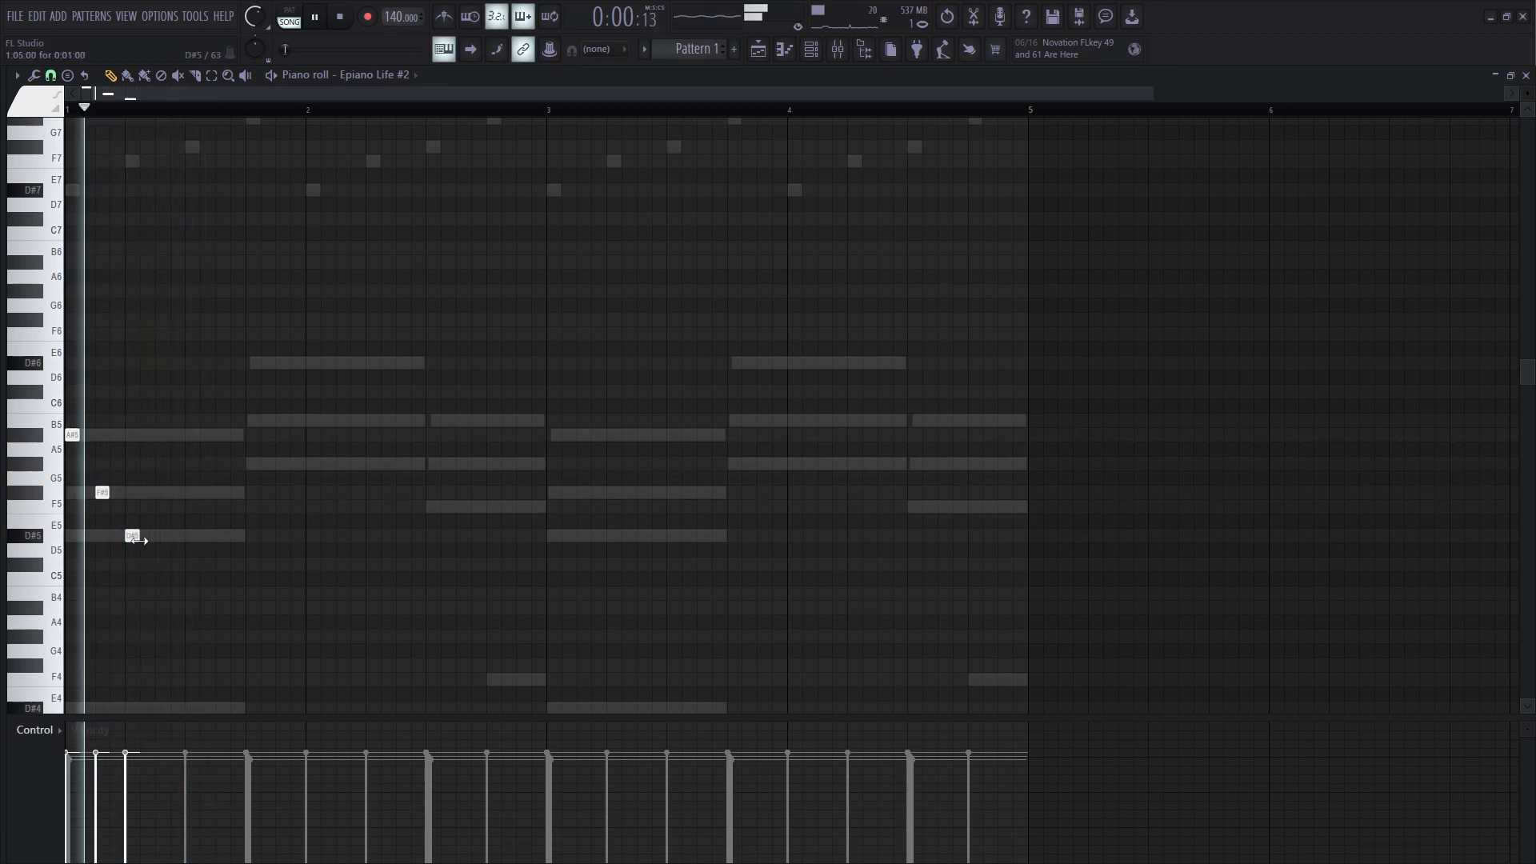
Step: Extend the Epiano Life #2 phrase with short F#5 and F5 notes, repeat it through all four bars and play it
{"action": "left_click", "coordinate": [192, 493]}
{"action": "key", "text": "space"}
{"action": "key", "text": "space"}
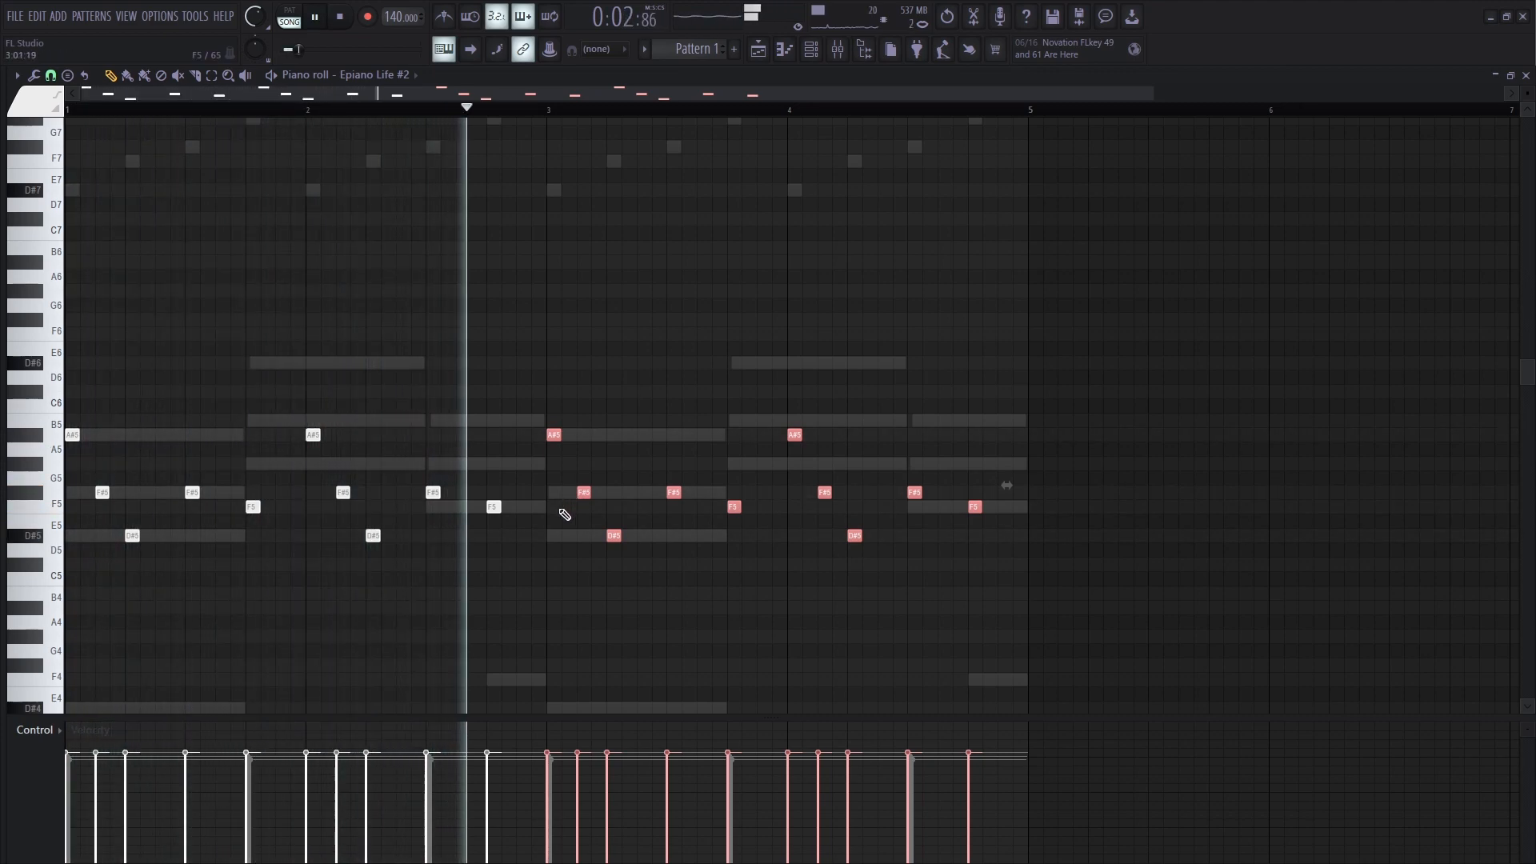
{"action": "key", "text": "space"}
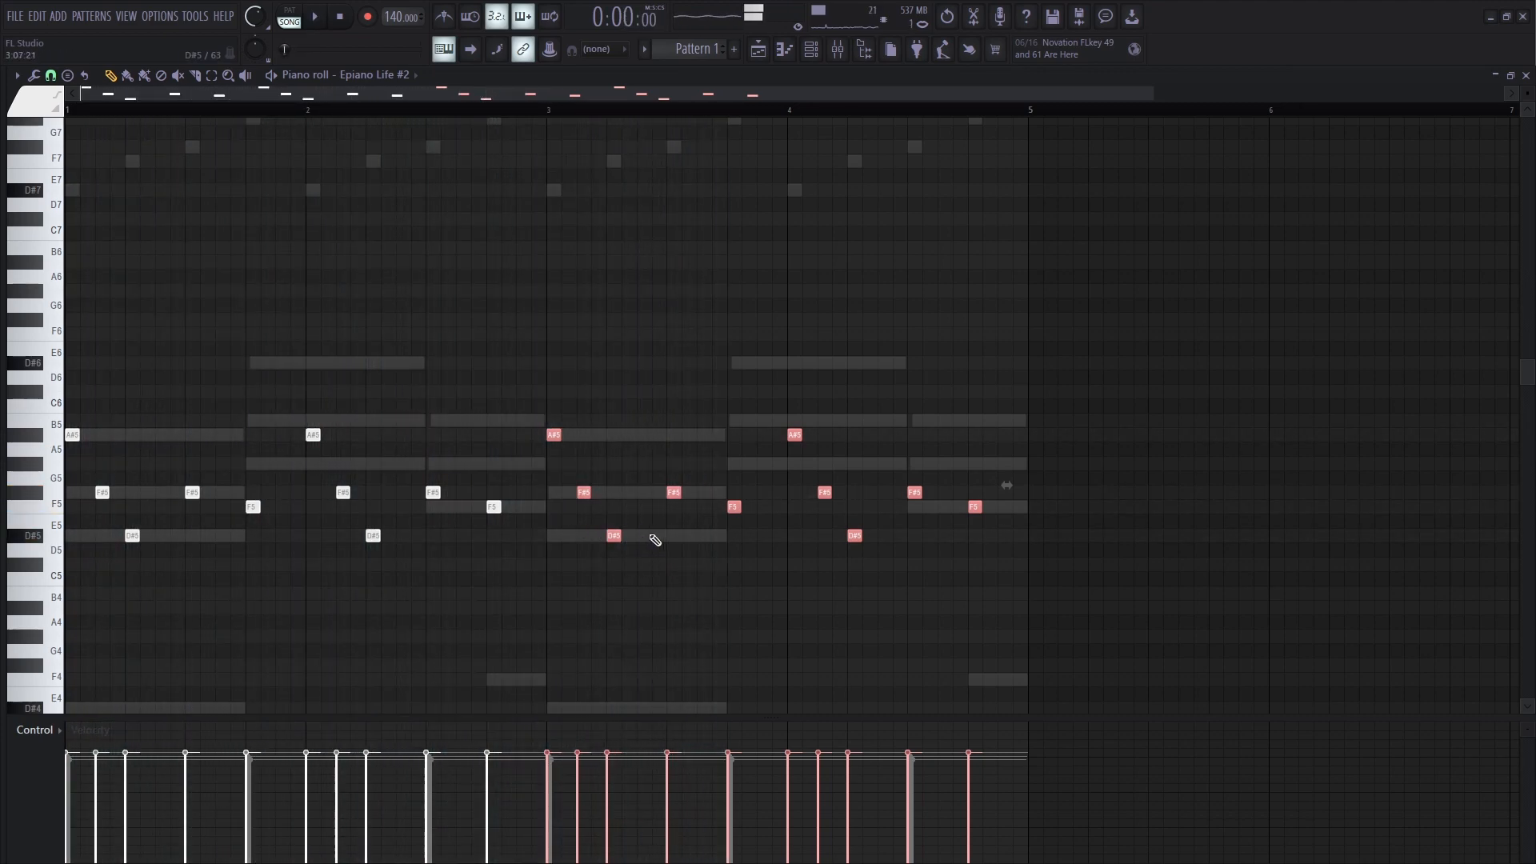
Step: Deselect the notes and transpose the whole Epiano Life #2 melody up two octaves, playing it back
{"action": "left_click", "coordinate": [607, 591], "text": "ctrl"}
{"action": "key", "text": "ctrl+Up"}
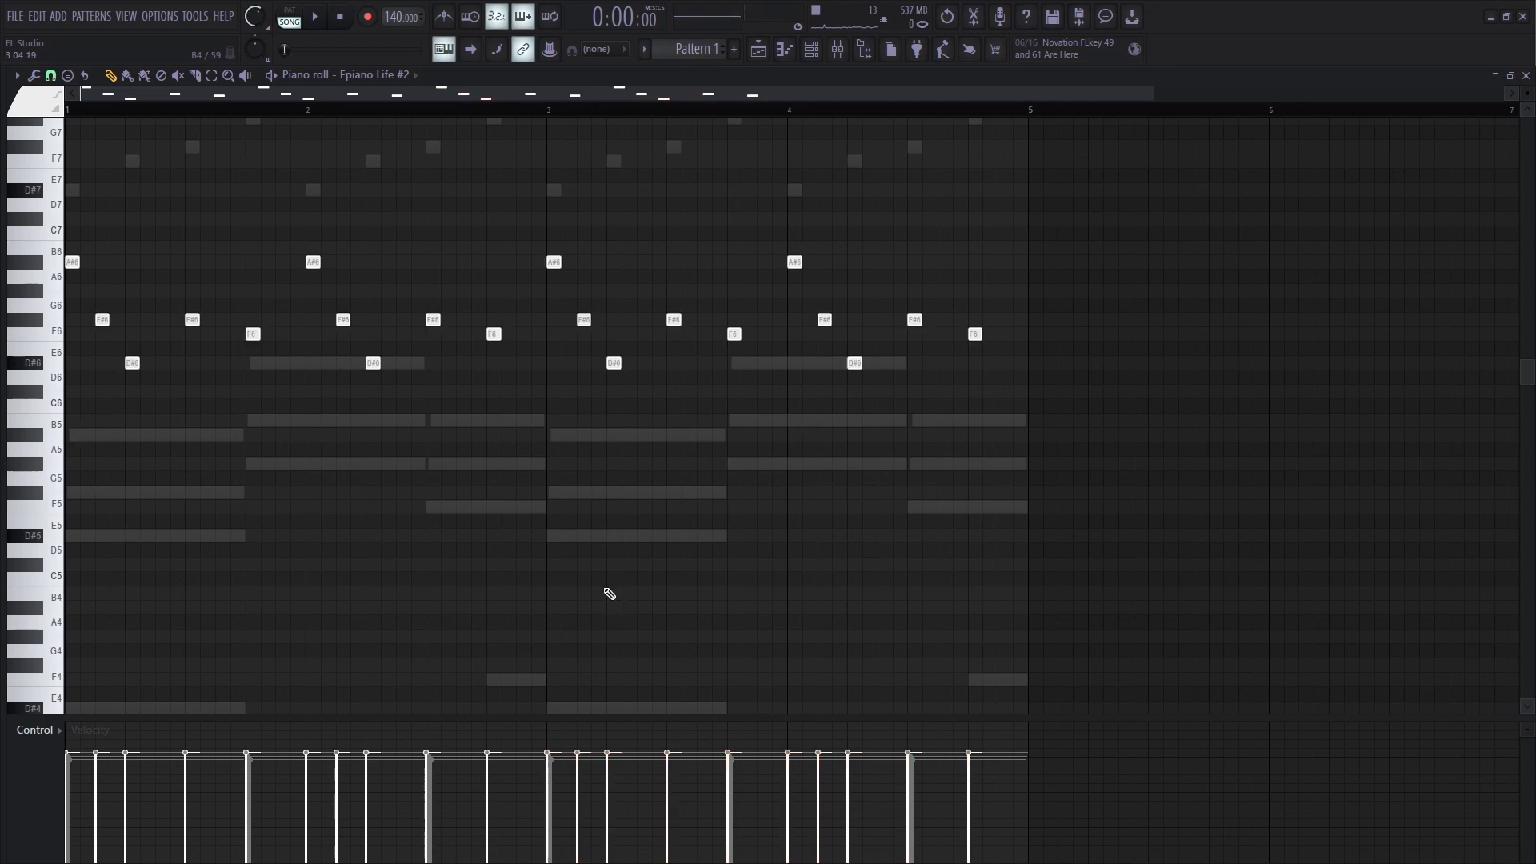
{"action": "key", "text": "ctrl+Up"}
{"action": "key", "text": "space"}
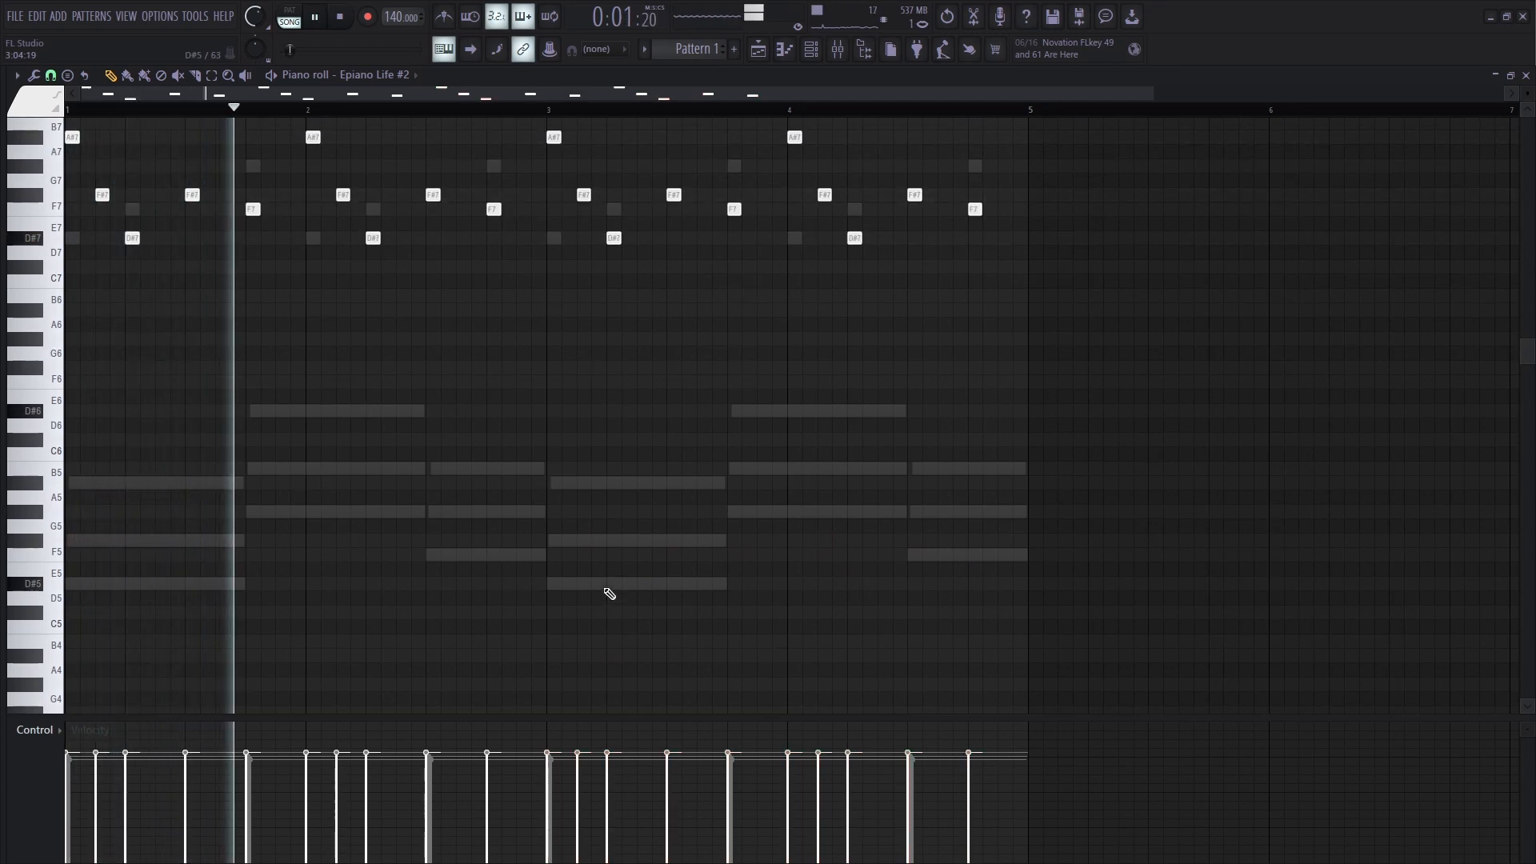
Step: Mute the FL Keys #2, Sakura, Epiano Life and Sakura #2 channels and listen to Epiano Life #2 without them
{"action": "left_click", "coordinate": [811, 50]}
{"action": "key", "text": "space"}
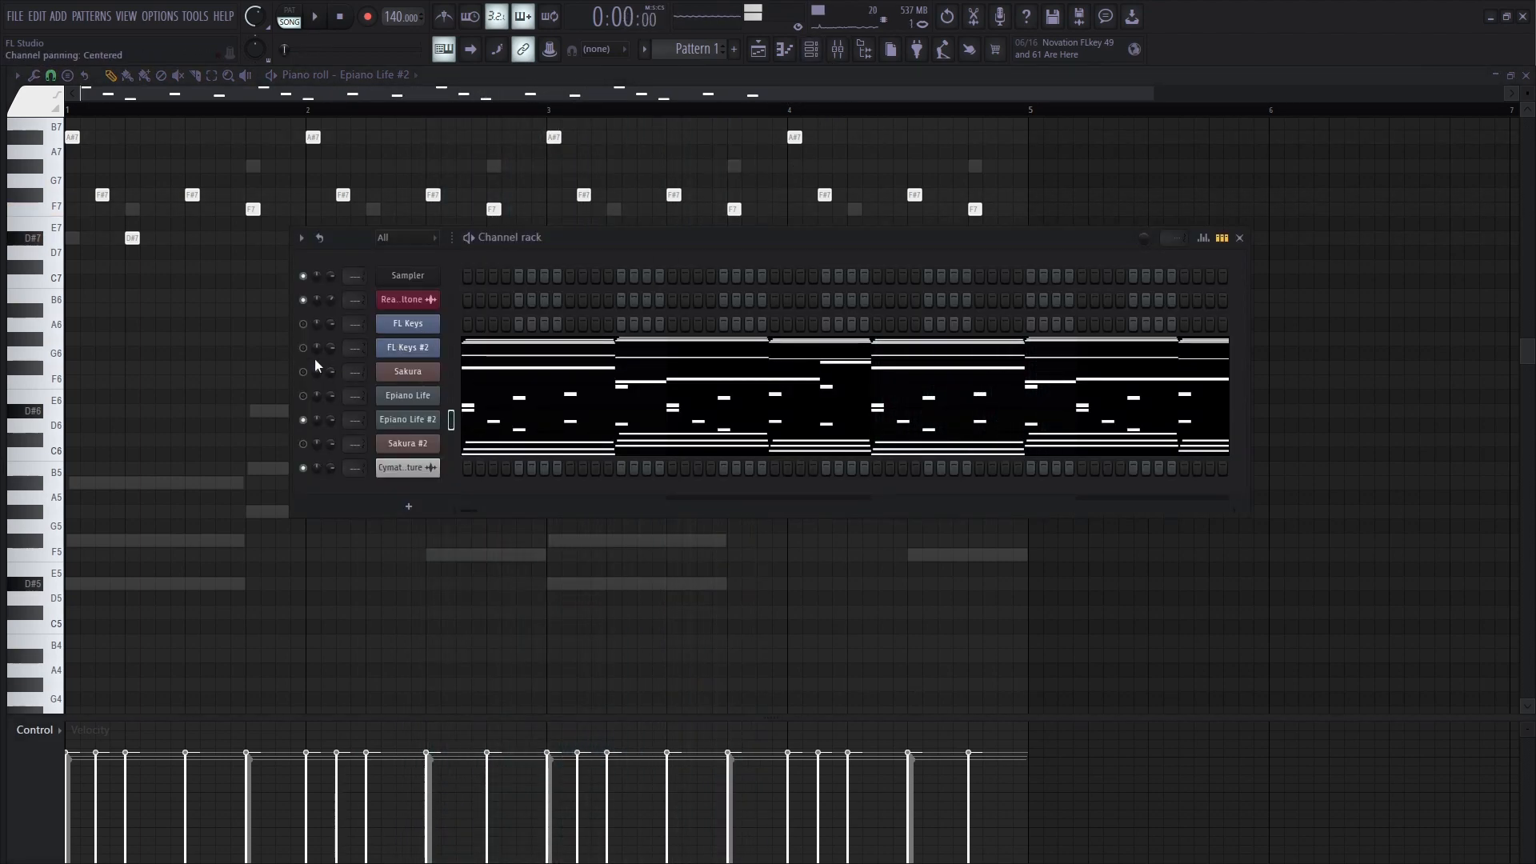
{"action": "key", "text": "space"}
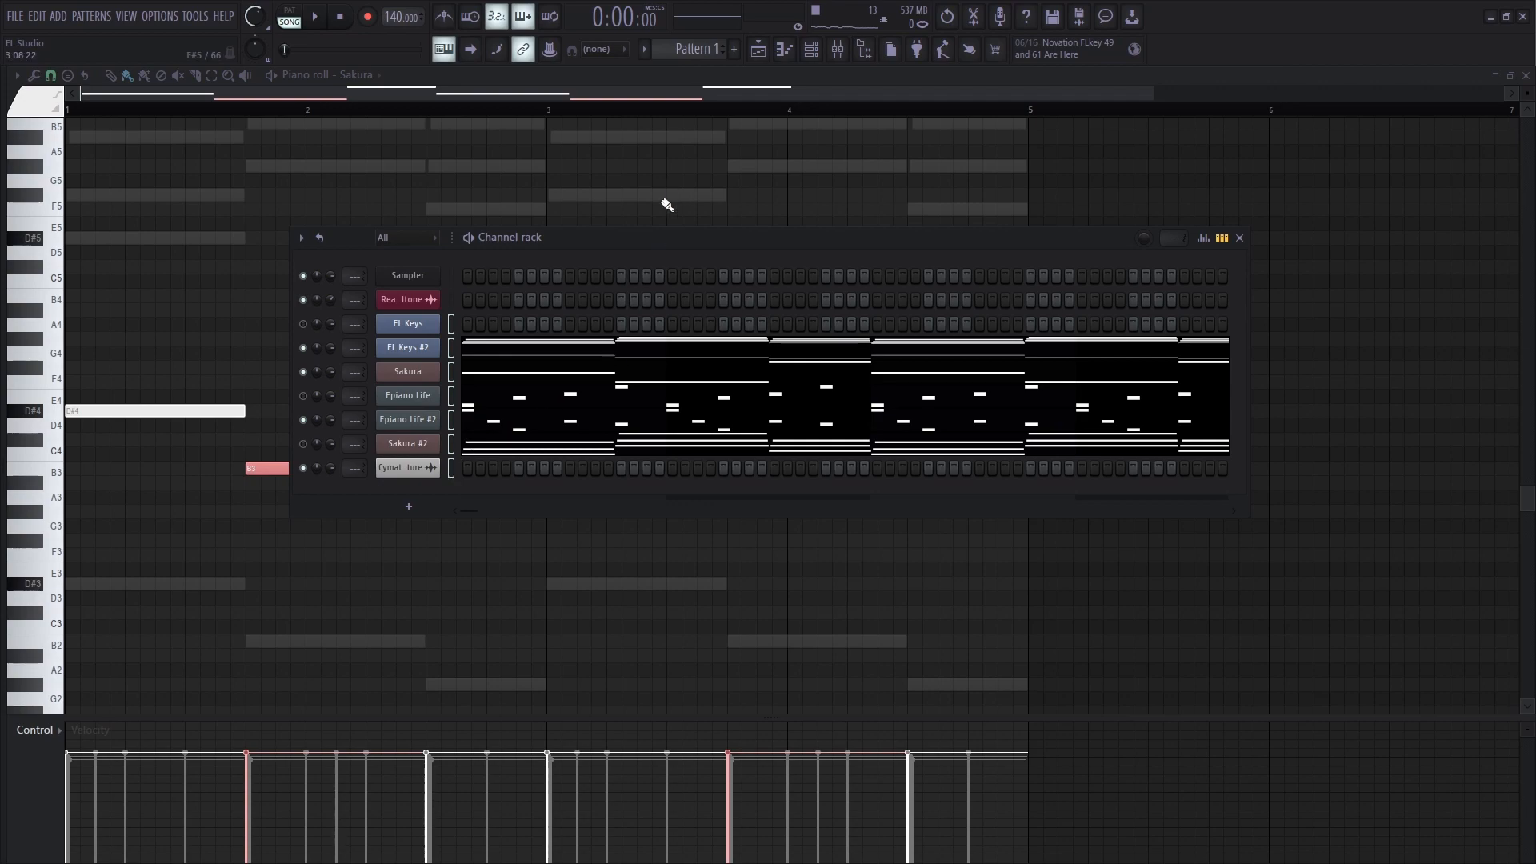
Step: Route the selected channels, from FL Keys to the Spirits texture, to consecutive mixer tracks starting at Insert 10
{"action": "left_click", "coordinate": [837, 49]}
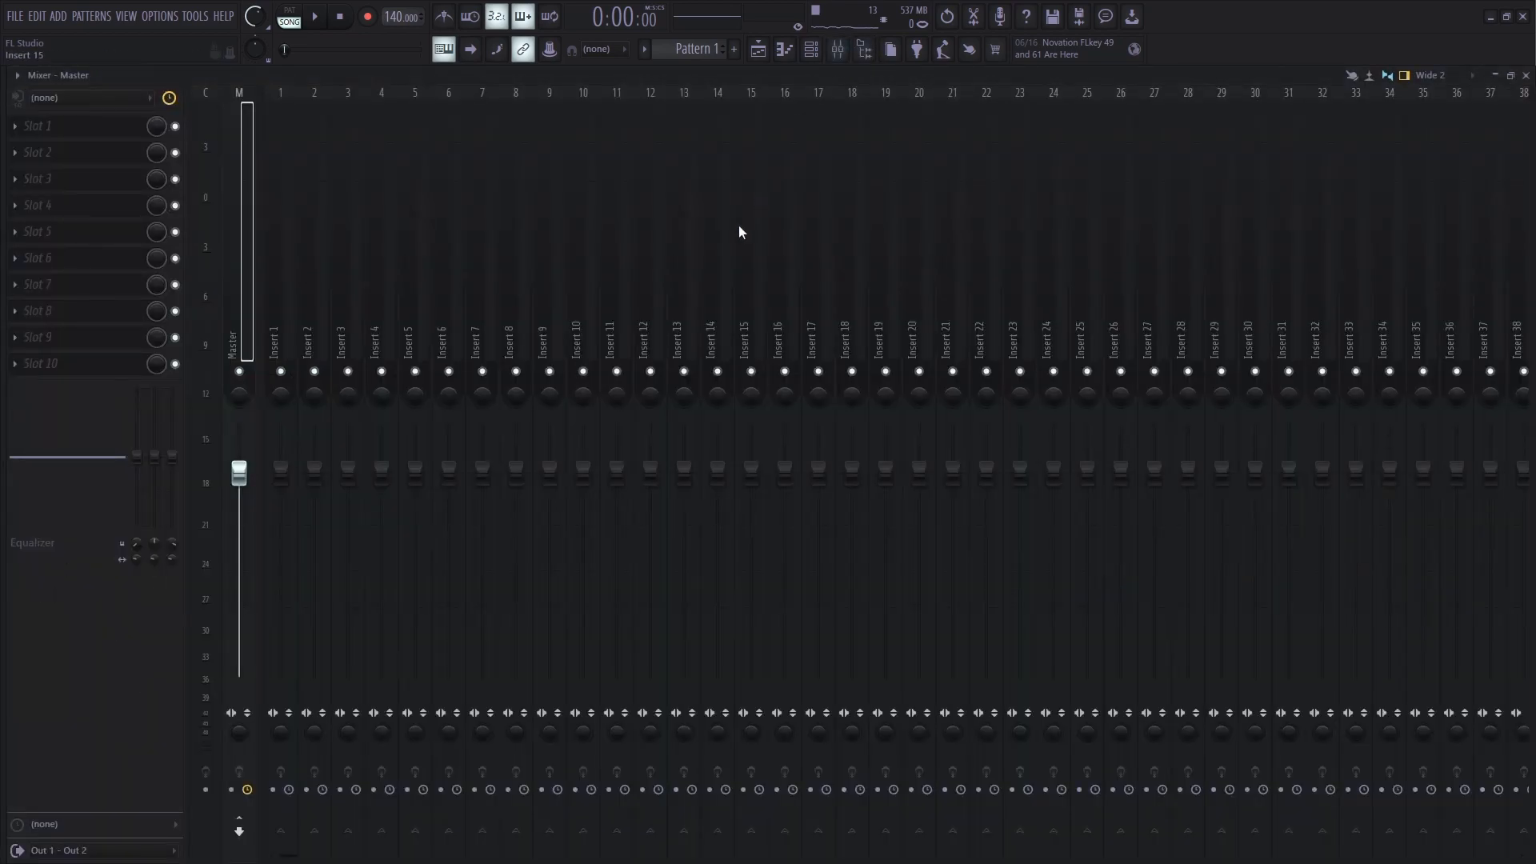
{"action": "left_click", "coordinate": [590, 230]}
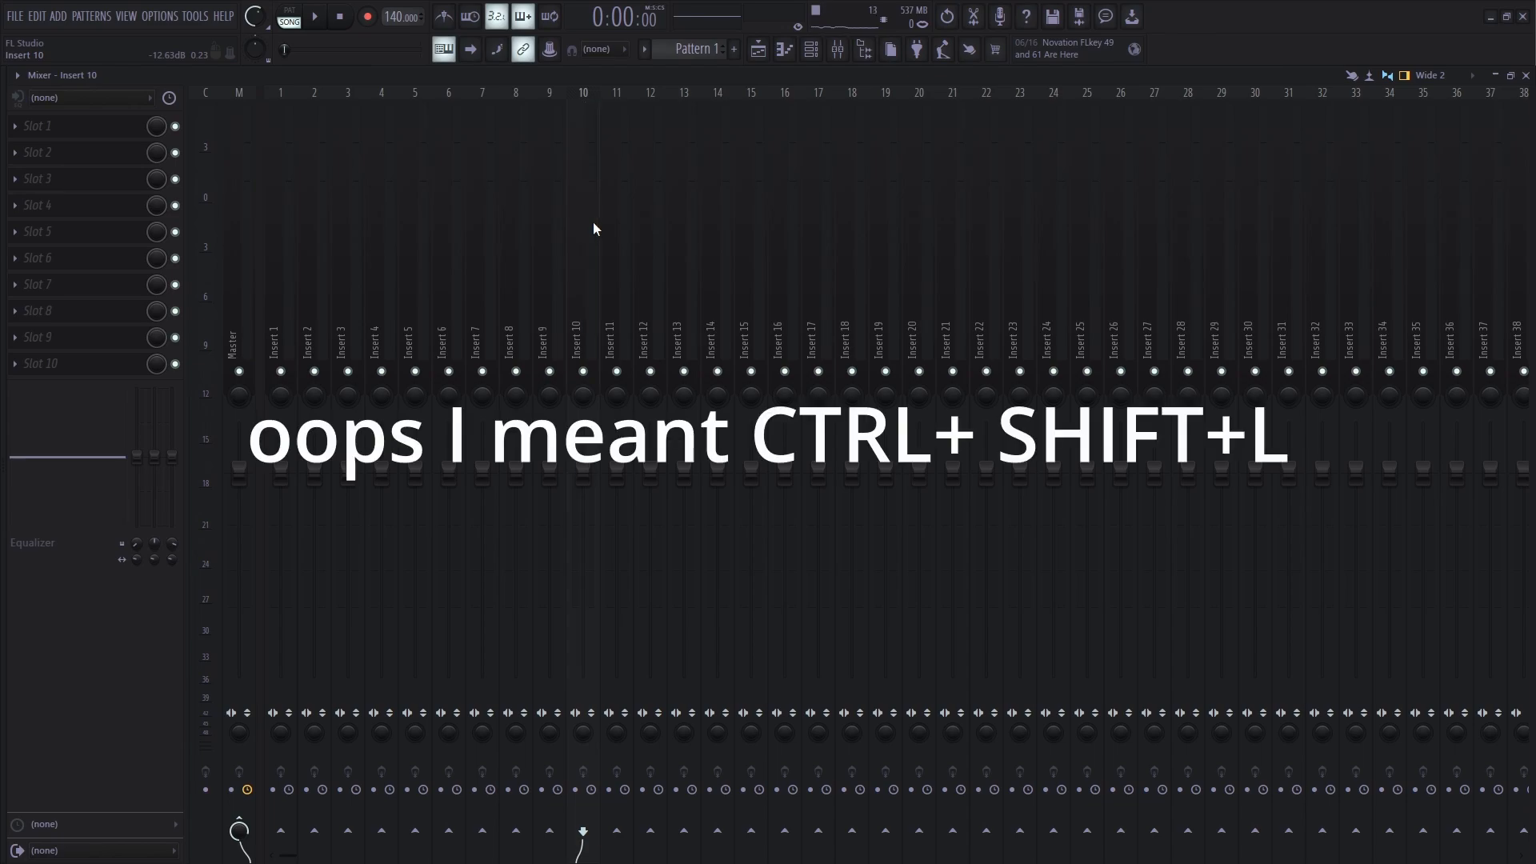
{"action": "key", "text": "ctrl+shift+l"}
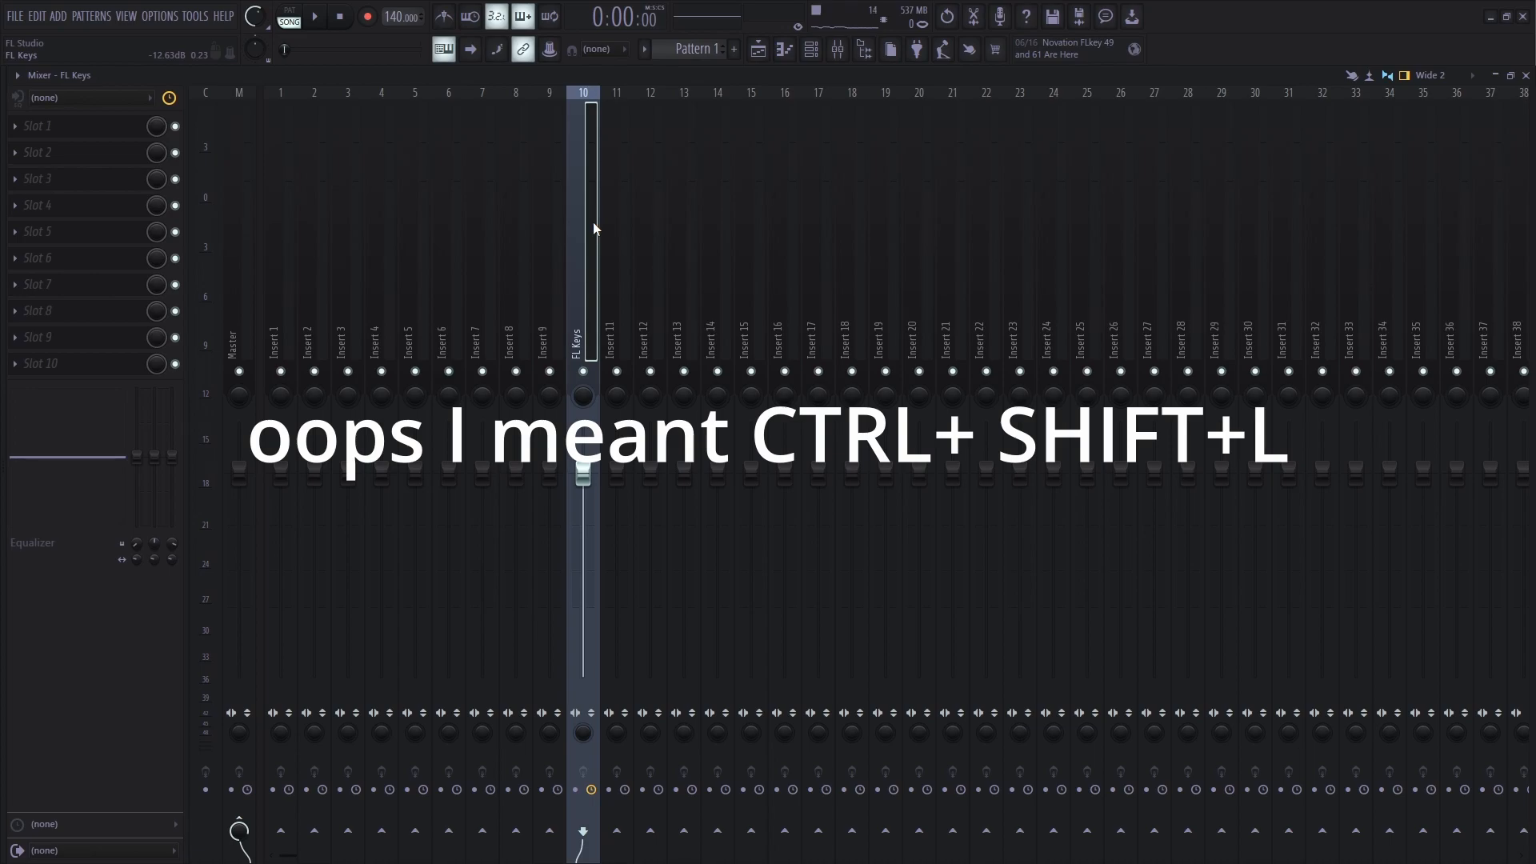
{"action": "key", "text": "ctrl+shift+l"}
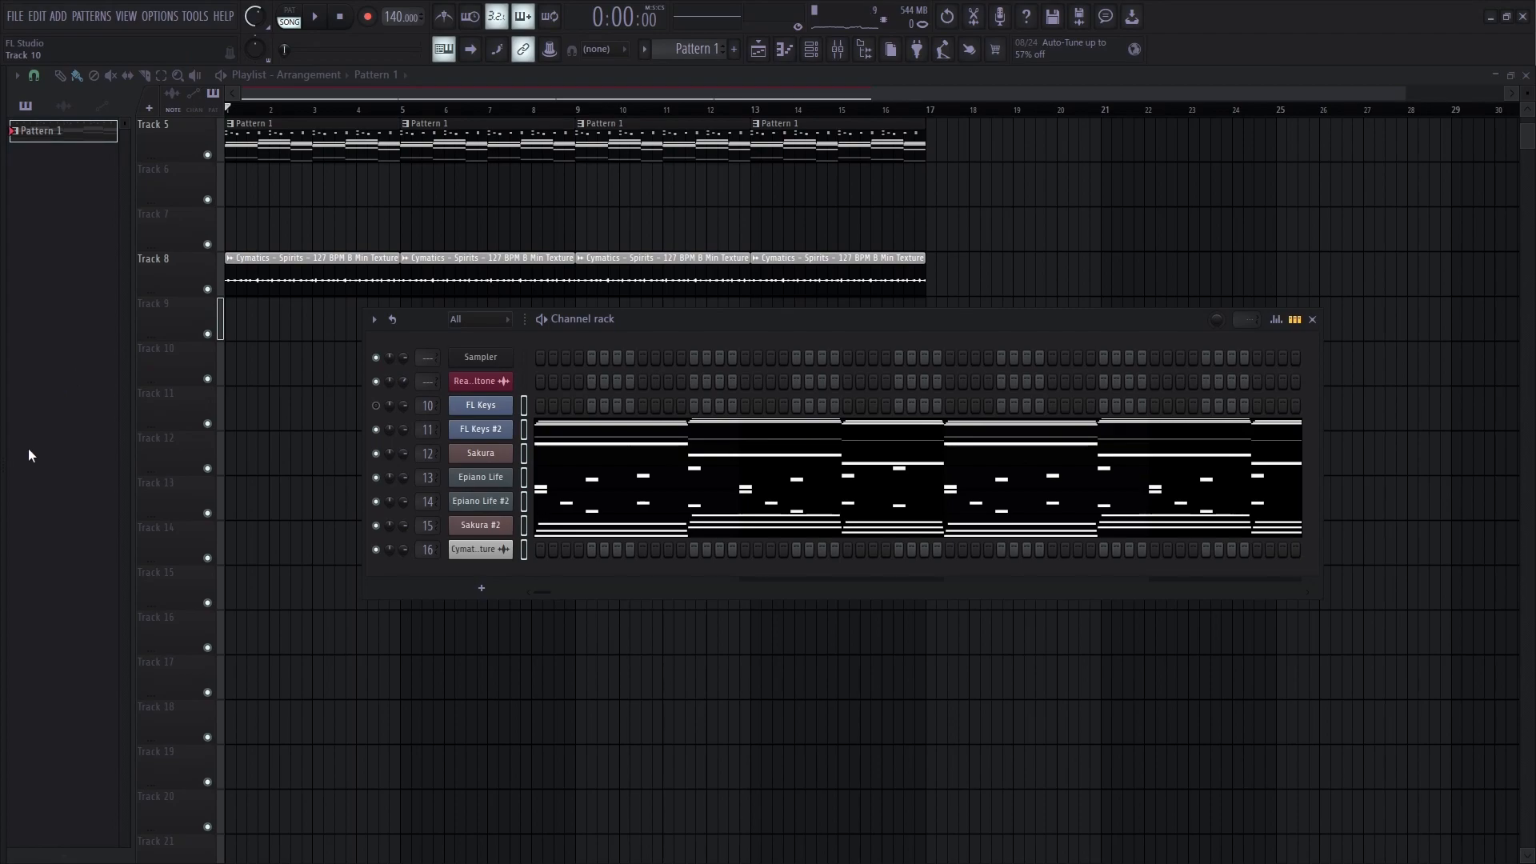
Step: Search the browser for "spinz" and preview the two Spinz 2022 (808) - C samples
{"action": "left_click_drag", "start_coordinate": [5, 438], "coordinate": [192, 436]}
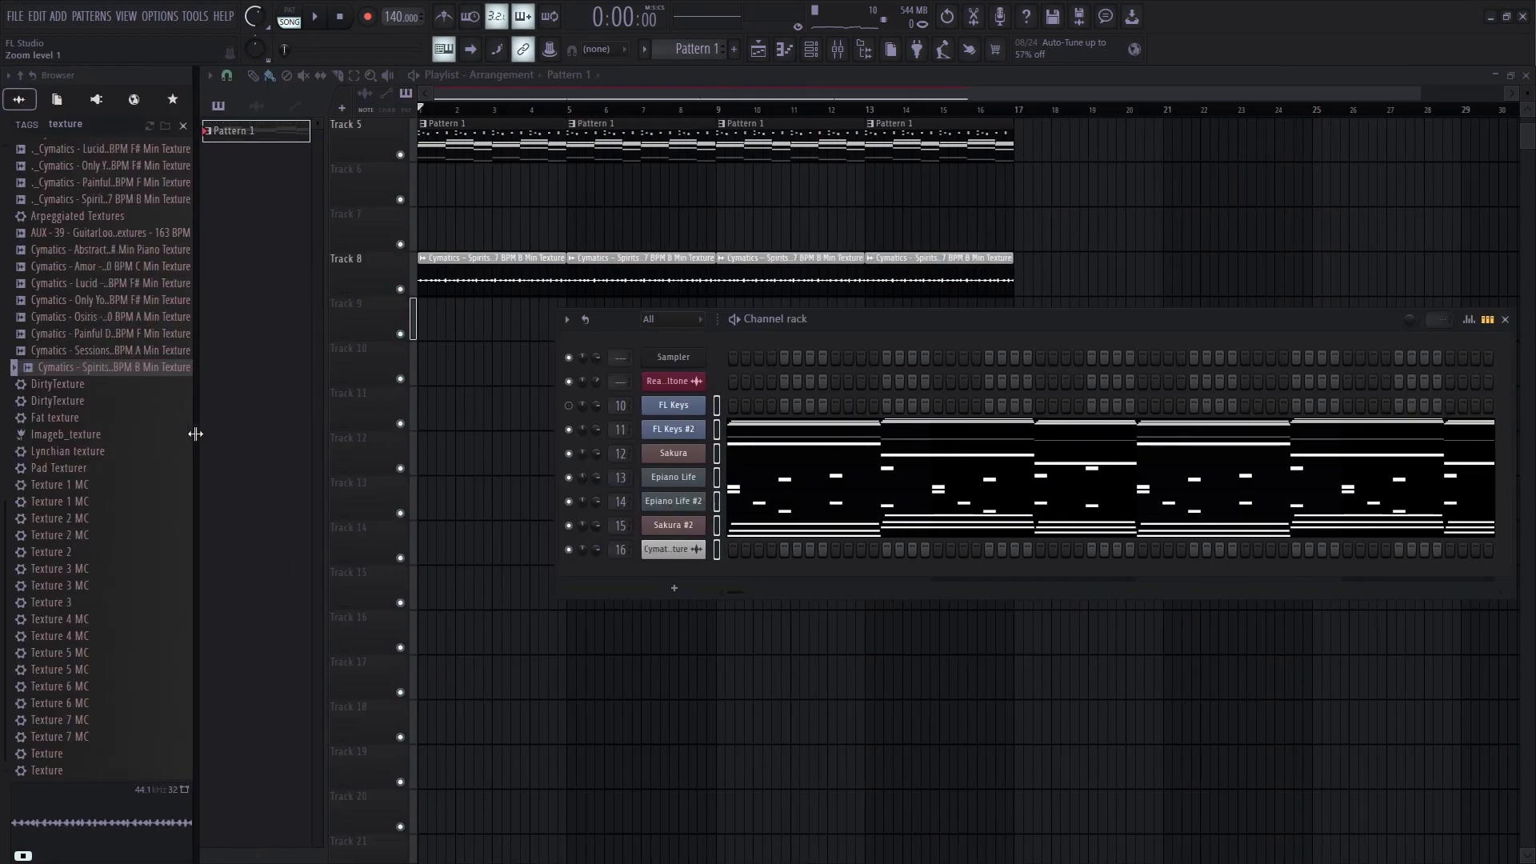
{"action": "left_click", "coordinate": [183, 127]}
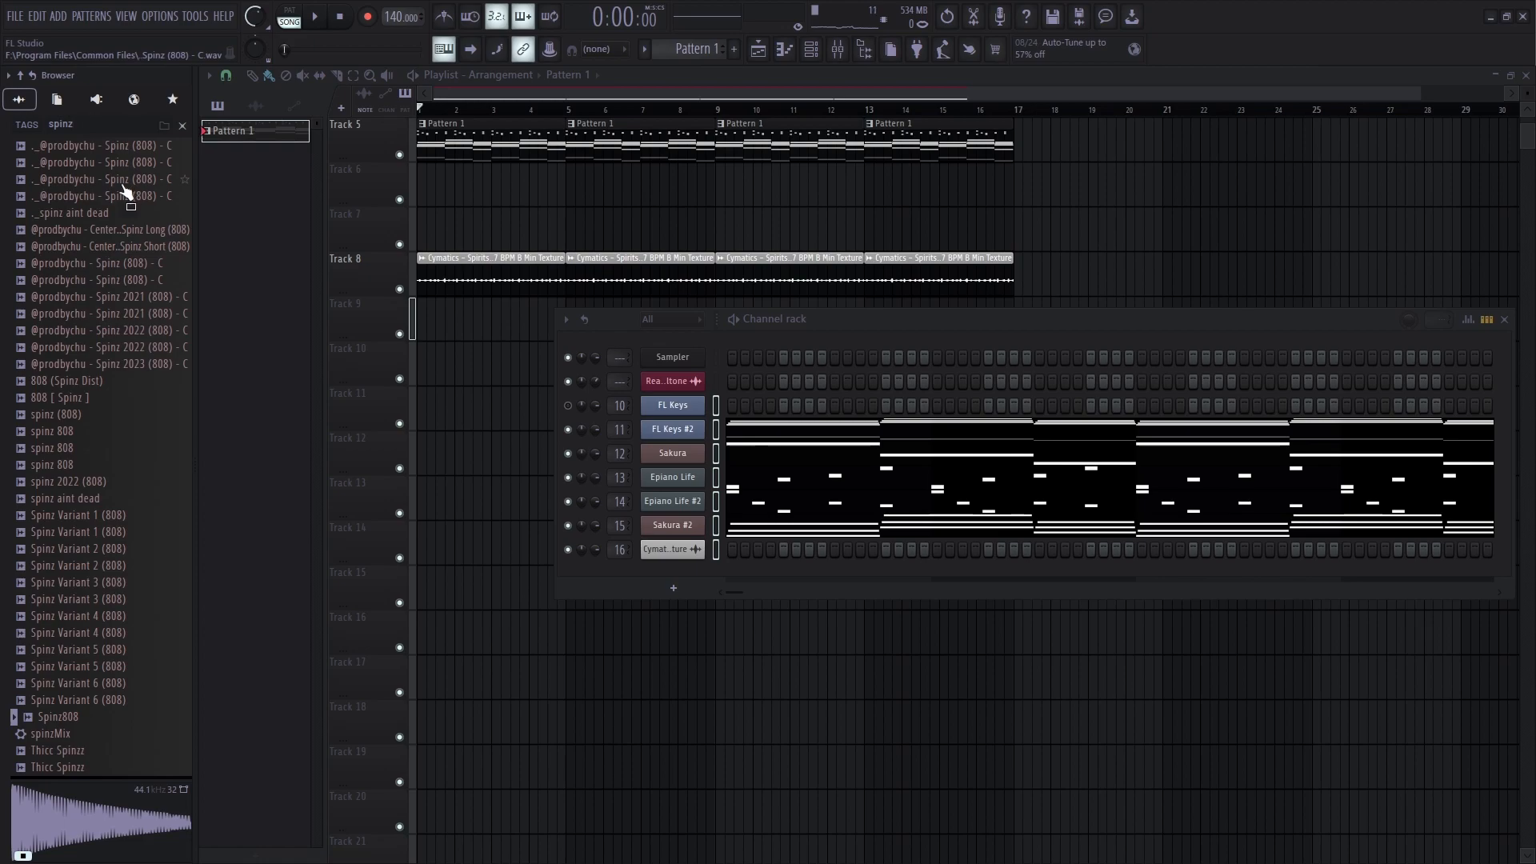
{"action": "left_click", "coordinate": [97, 348]}
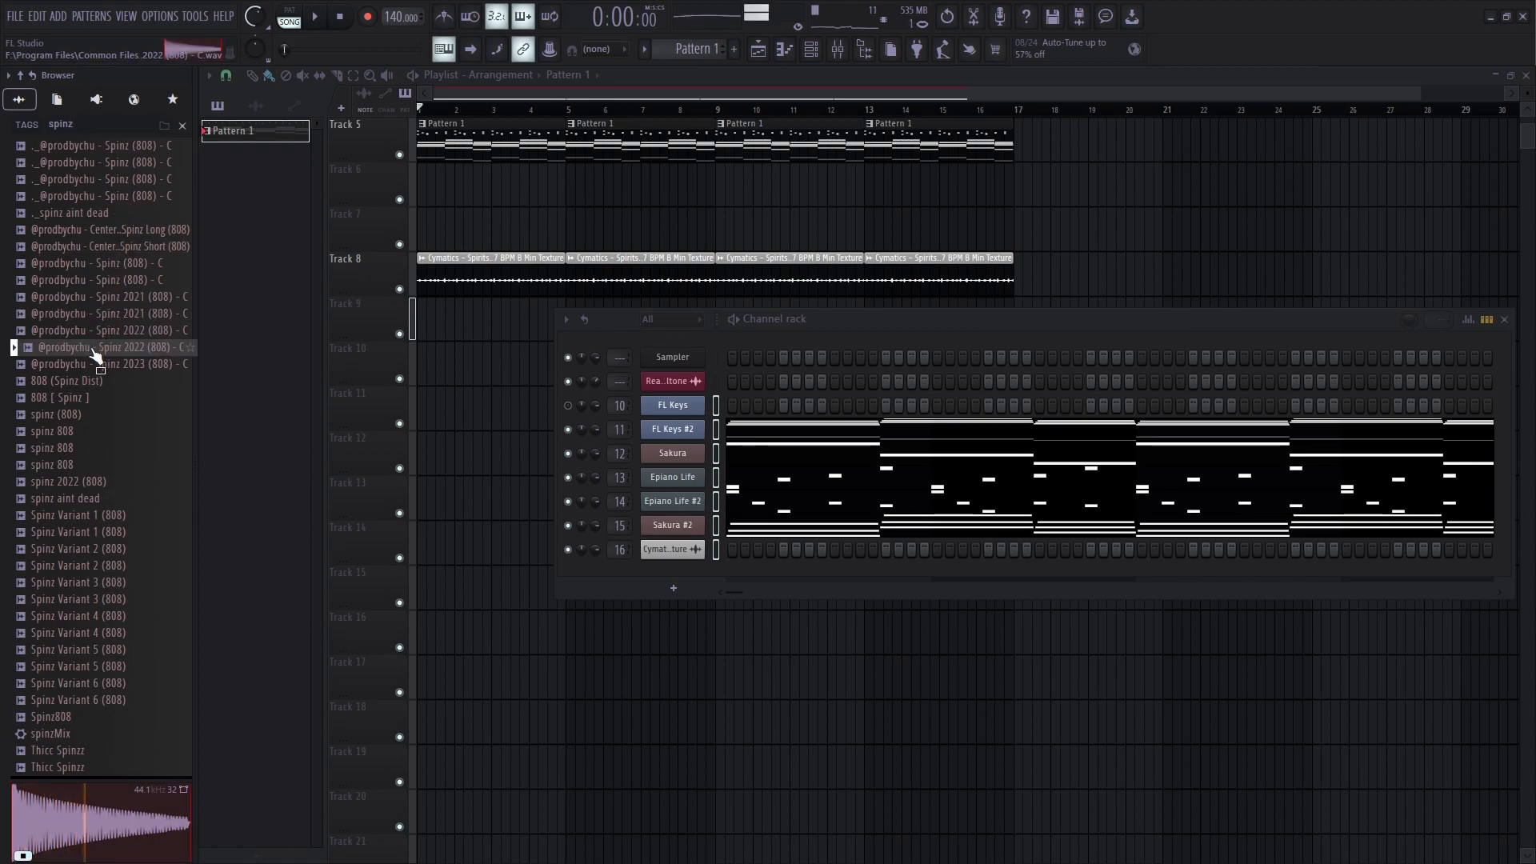
{"action": "left_click", "coordinate": [100, 332]}
{"action": "left_click", "coordinate": [93, 351]}
Step: Add the Spinz 2022 (808) - C sample as a new channel and enable its volume envelope
{"action": "left_click_drag", "start_coordinate": [96, 358], "coordinate": [680, 573]}
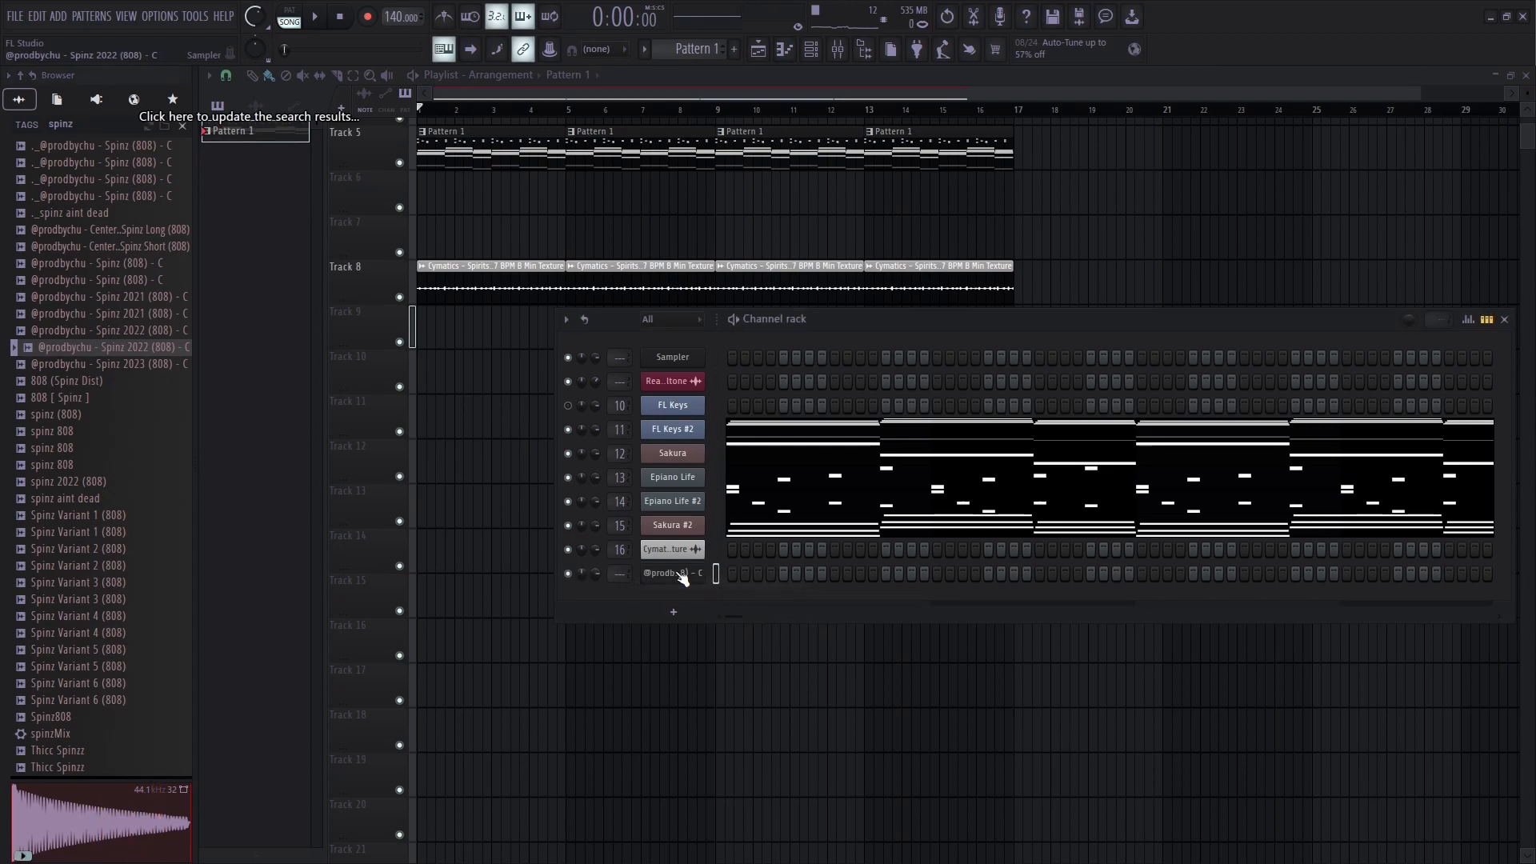
{"action": "left_click", "coordinate": [677, 574]}
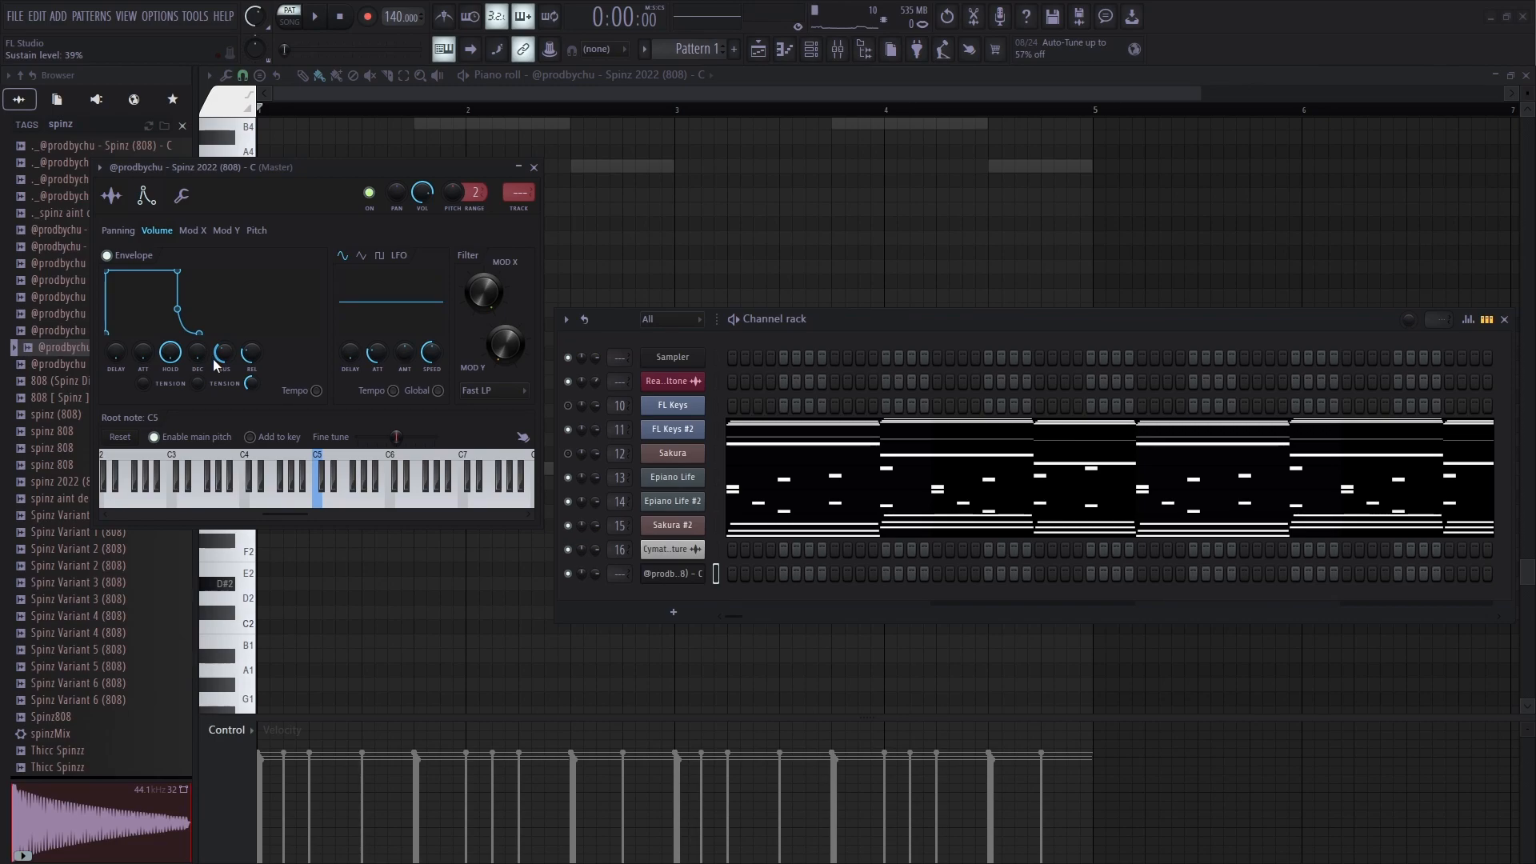
Step: Place two back-to-back D#5 notes for the 808 from the start of bar 1, spanning the first chord, and play them
{"action": "left_click_drag", "start_coordinate": [340, 242], "coordinate": [329, 242]}
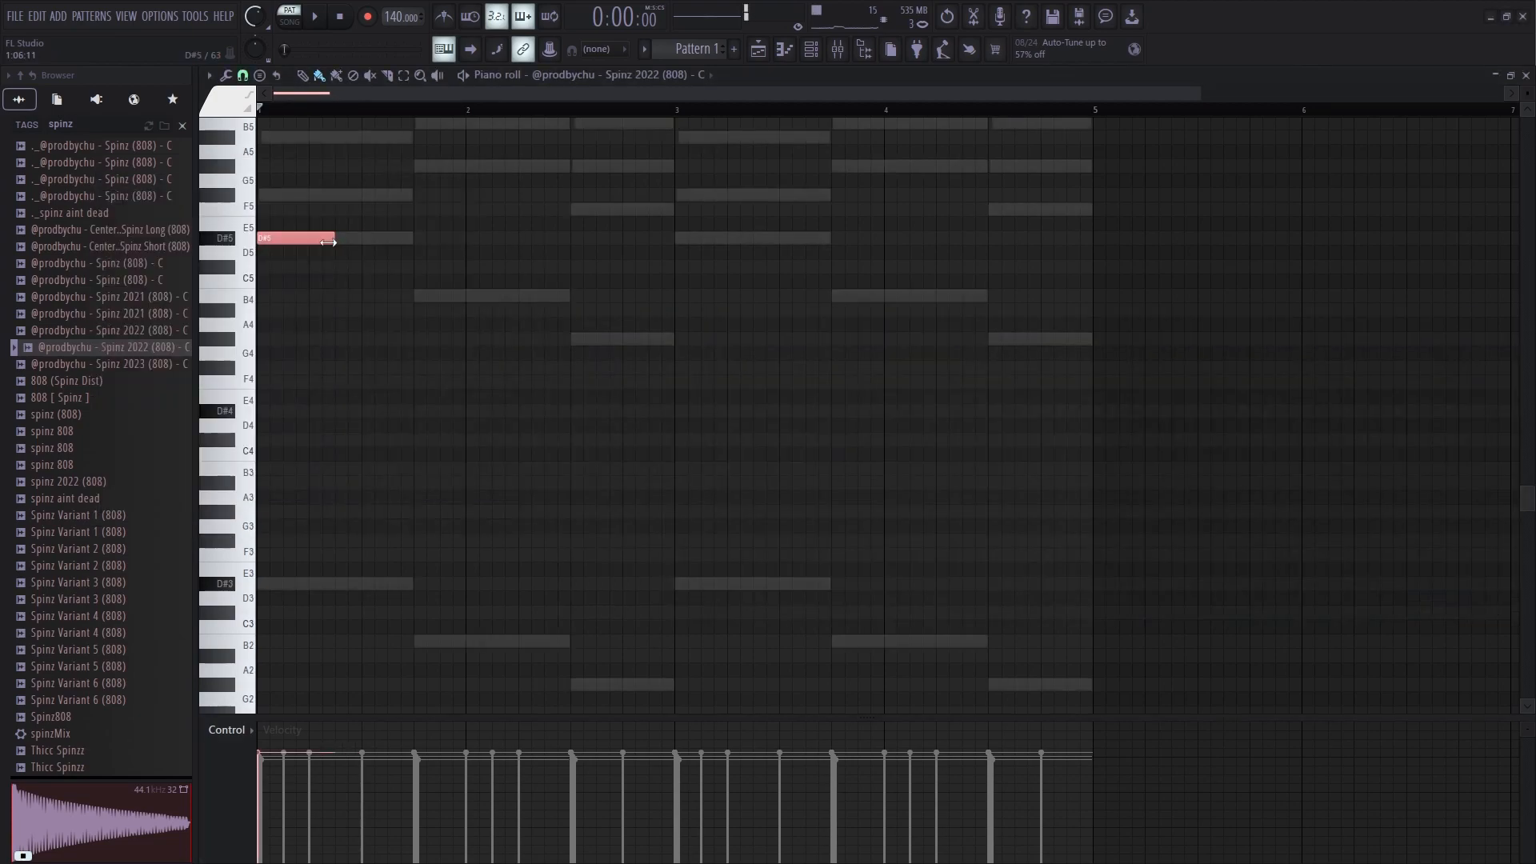
{"action": "key", "text": "space"}
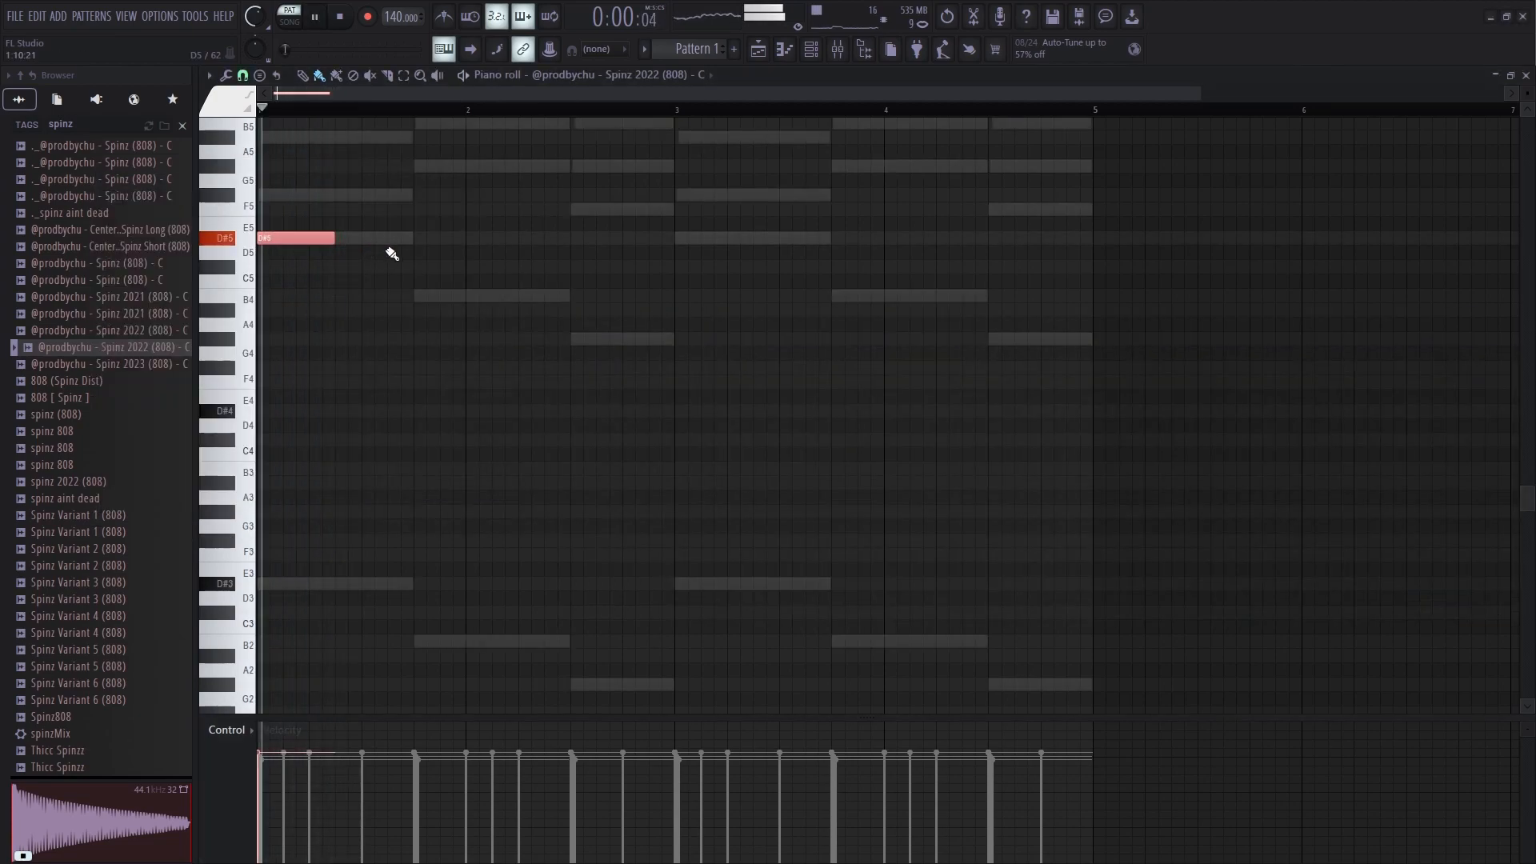
{"action": "left_click", "coordinate": [368, 238]}
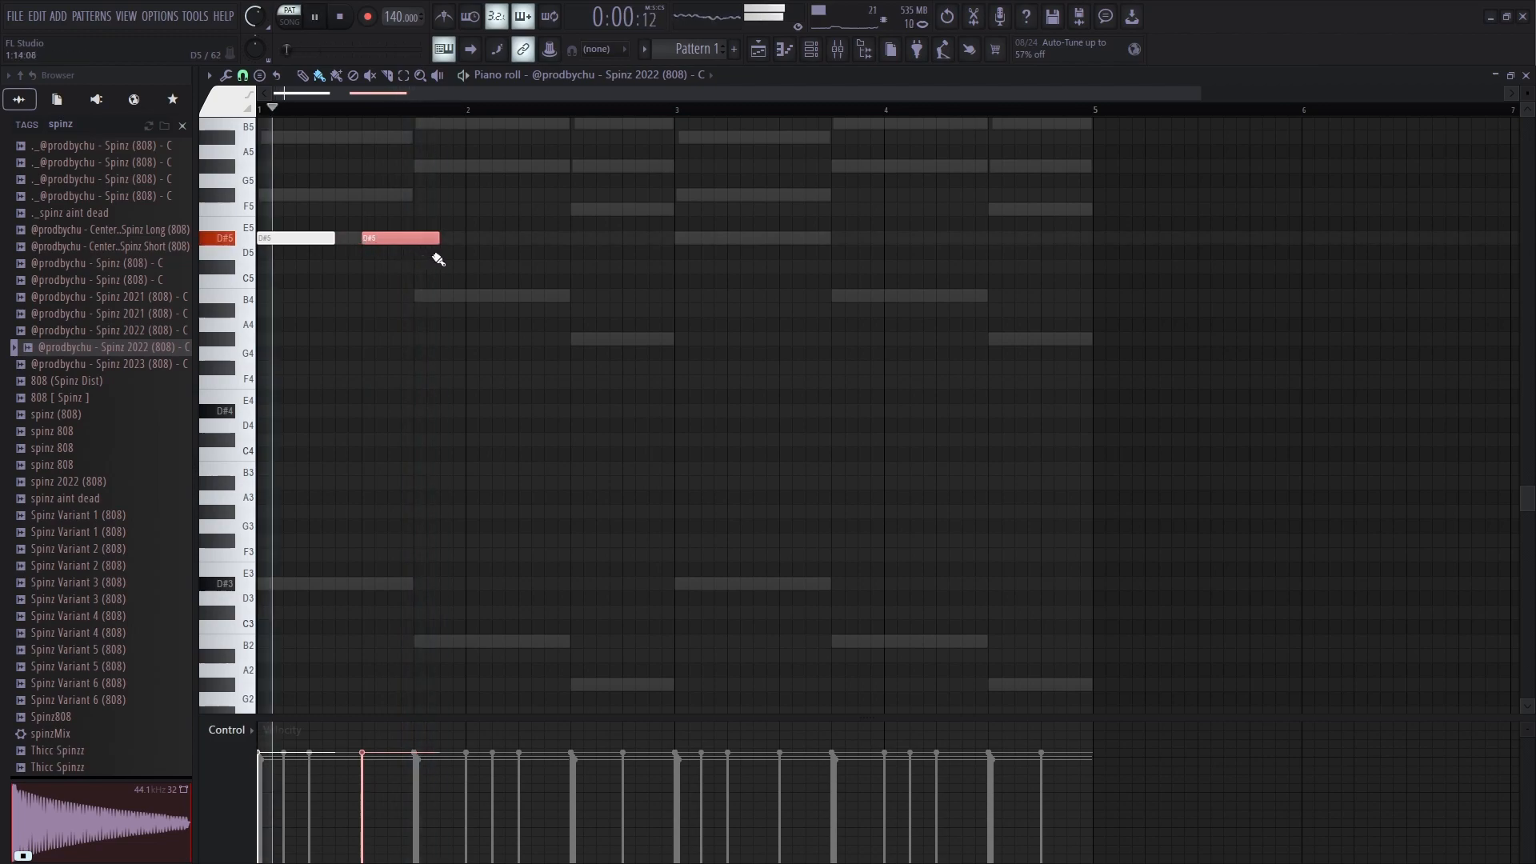
{"action": "key", "text": "space"}
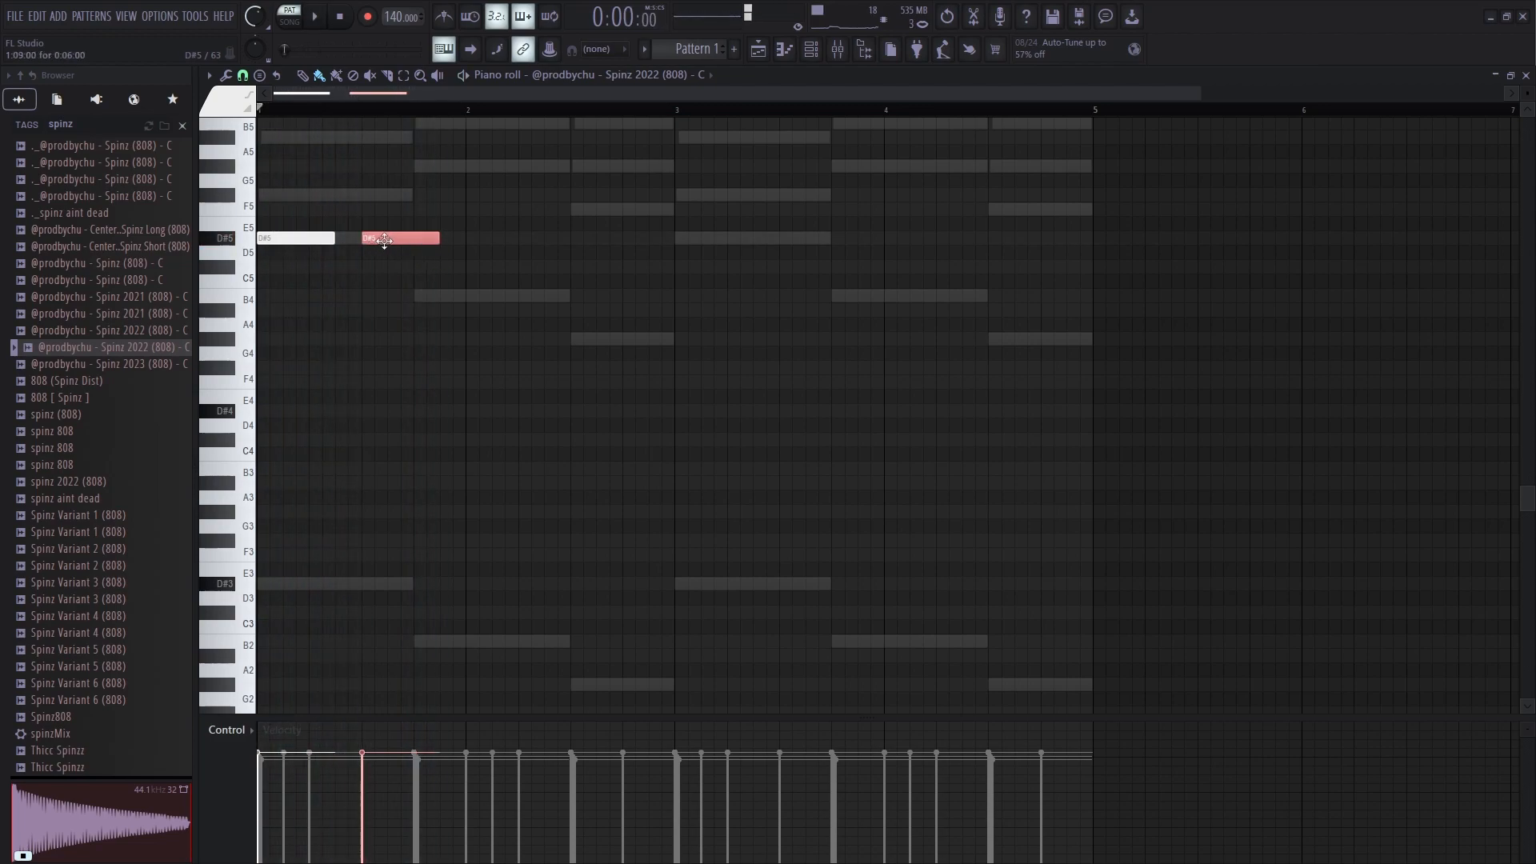
{"action": "key", "text": "space"}
{"action": "key", "text": "space"}
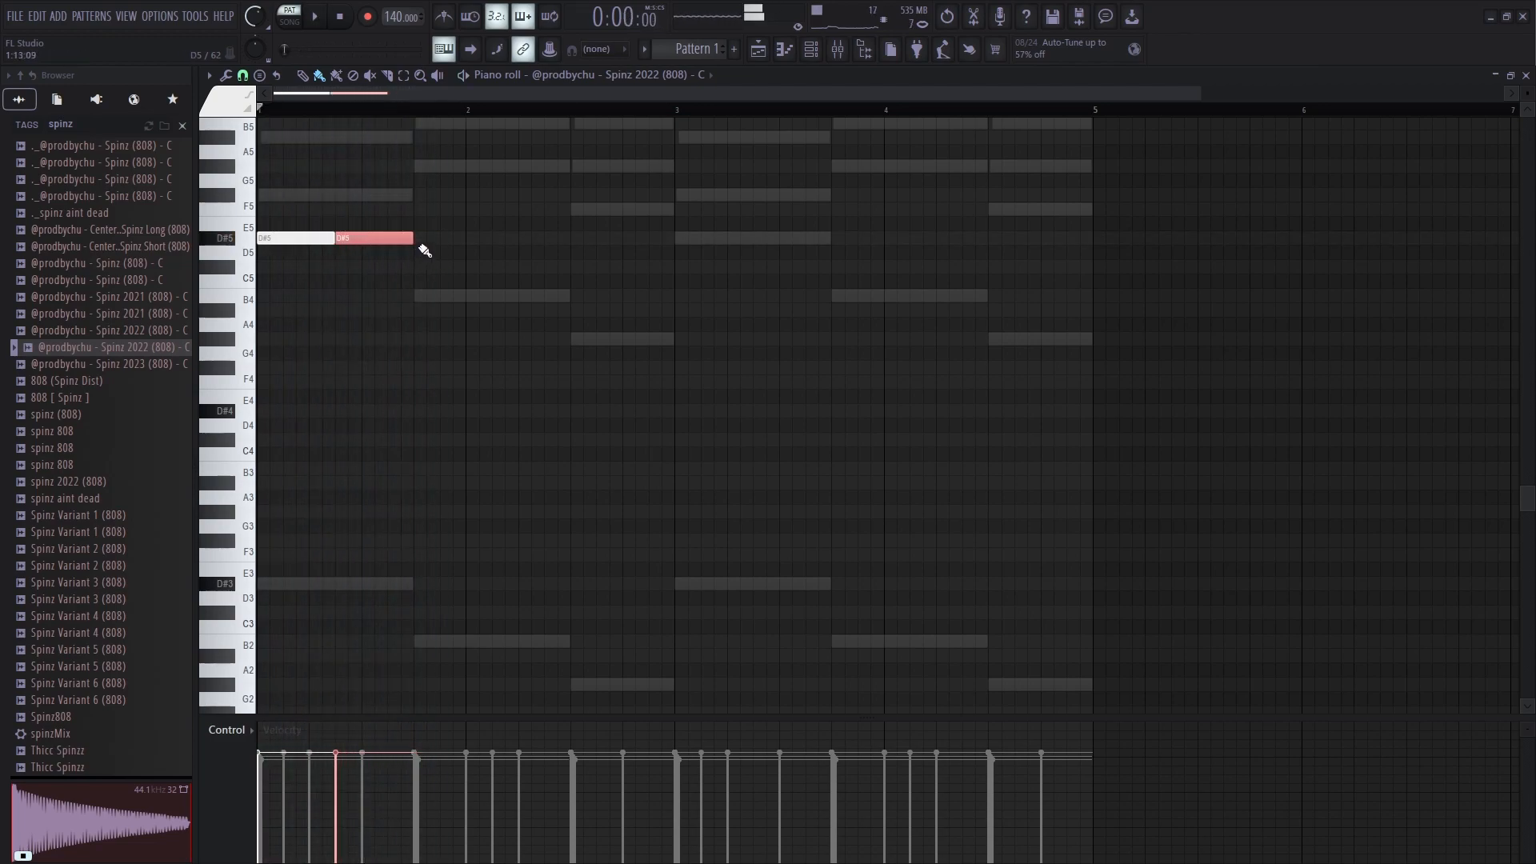
Step: Continue the 808 line with consecutive D#5 notes through the end of bar 4, following the chord lengths
{"action": "left_click", "coordinate": [428, 238]}
{"action": "key", "text": "space"}
{"action": "left_click_drag", "start_coordinate": [490, 239], "coordinate": [468, 249]}
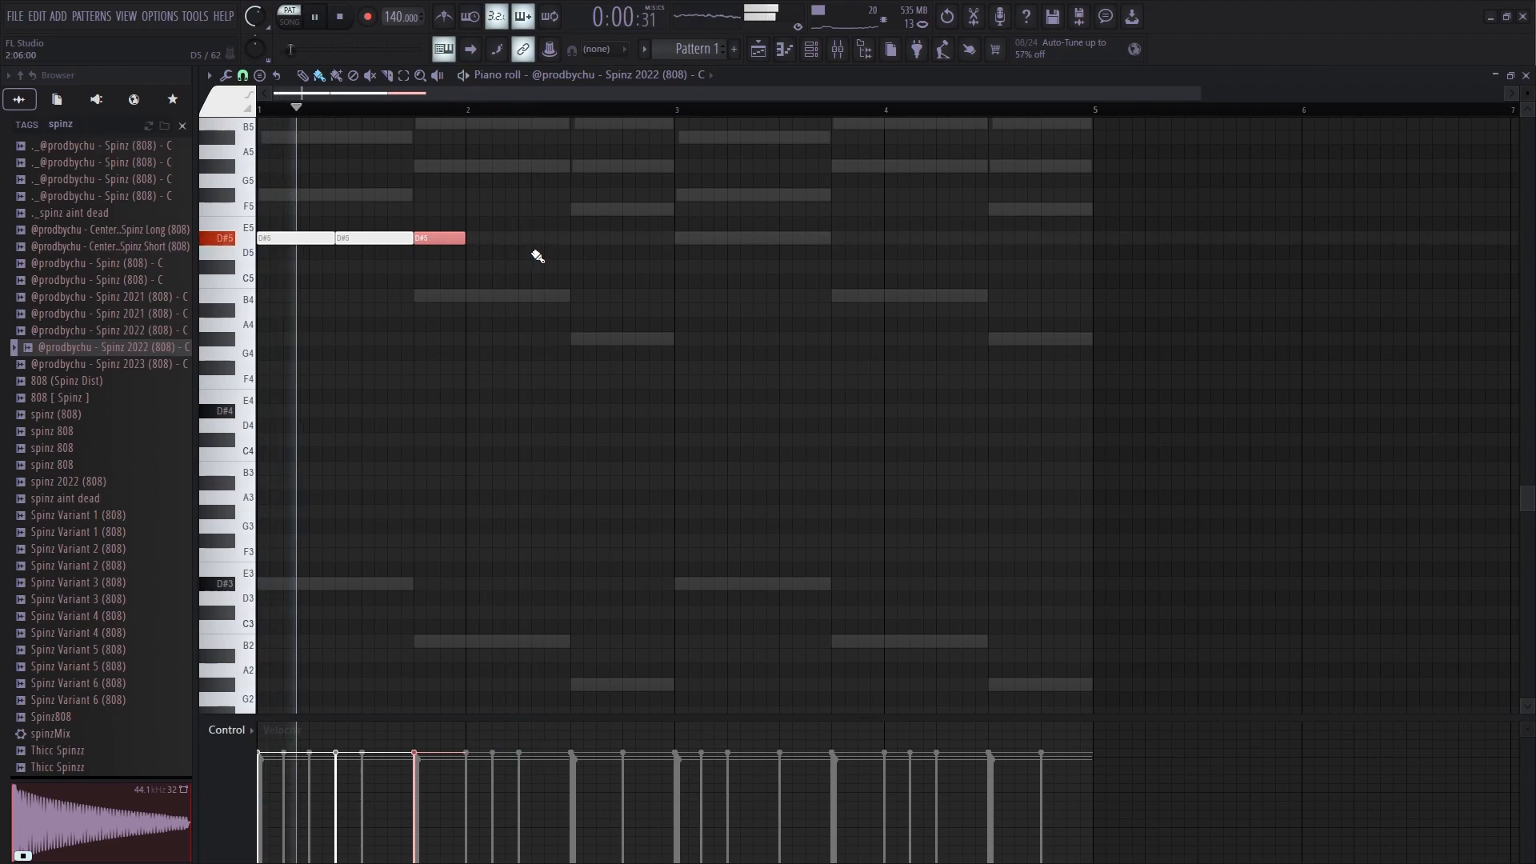
{"action": "key", "text": "space"}
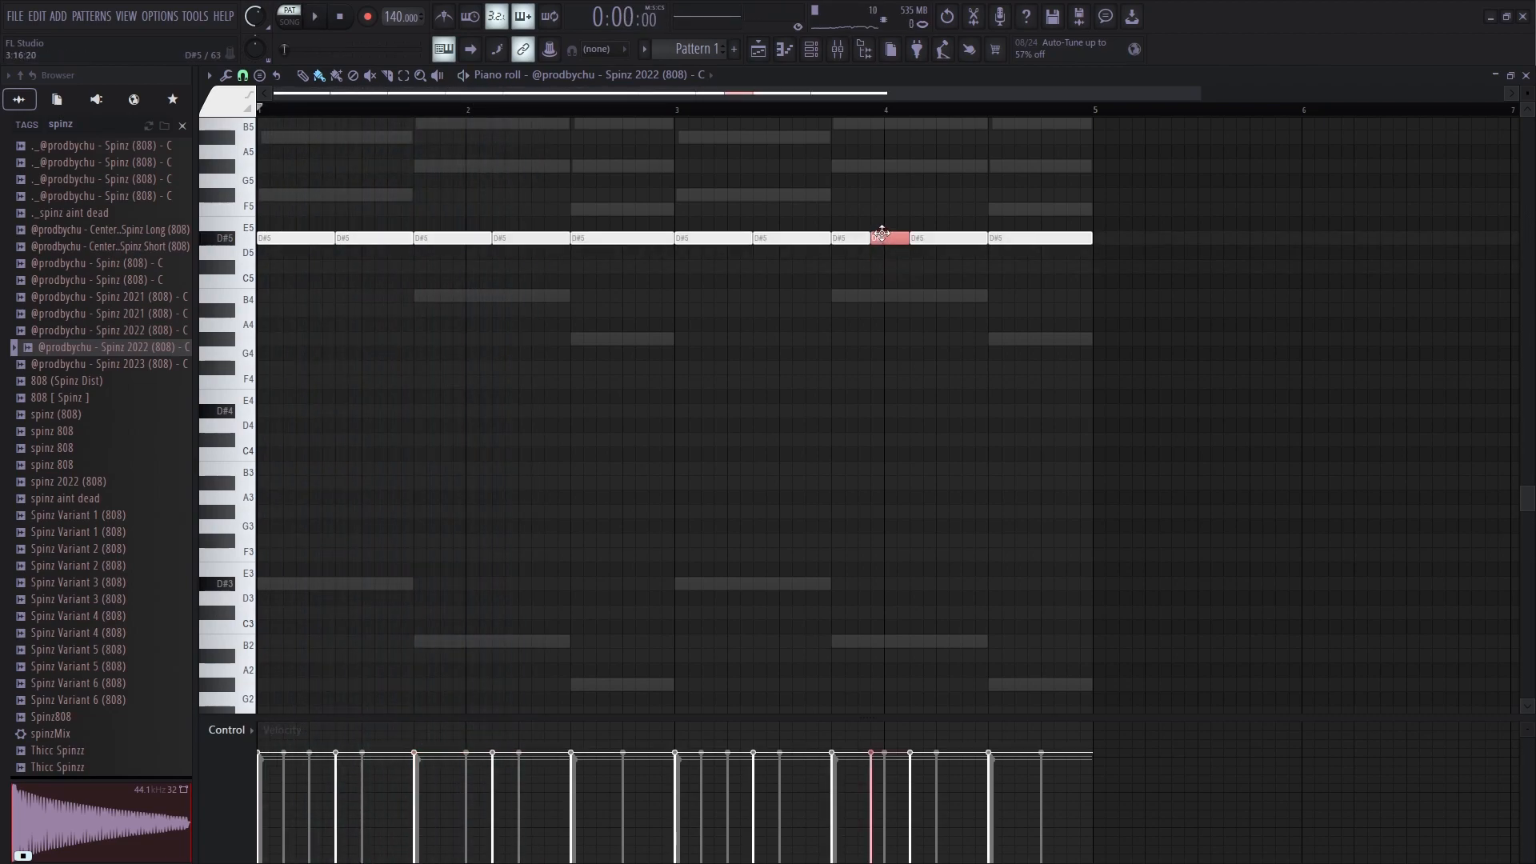
Step: Rework the 808 just before bar 4 into two short D#5 notes followed by a gap, and play the pattern
{"action": "key", "text": "space"}
{"action": "left_click_drag", "start_coordinate": [869, 239], "coordinate": [884, 239]}
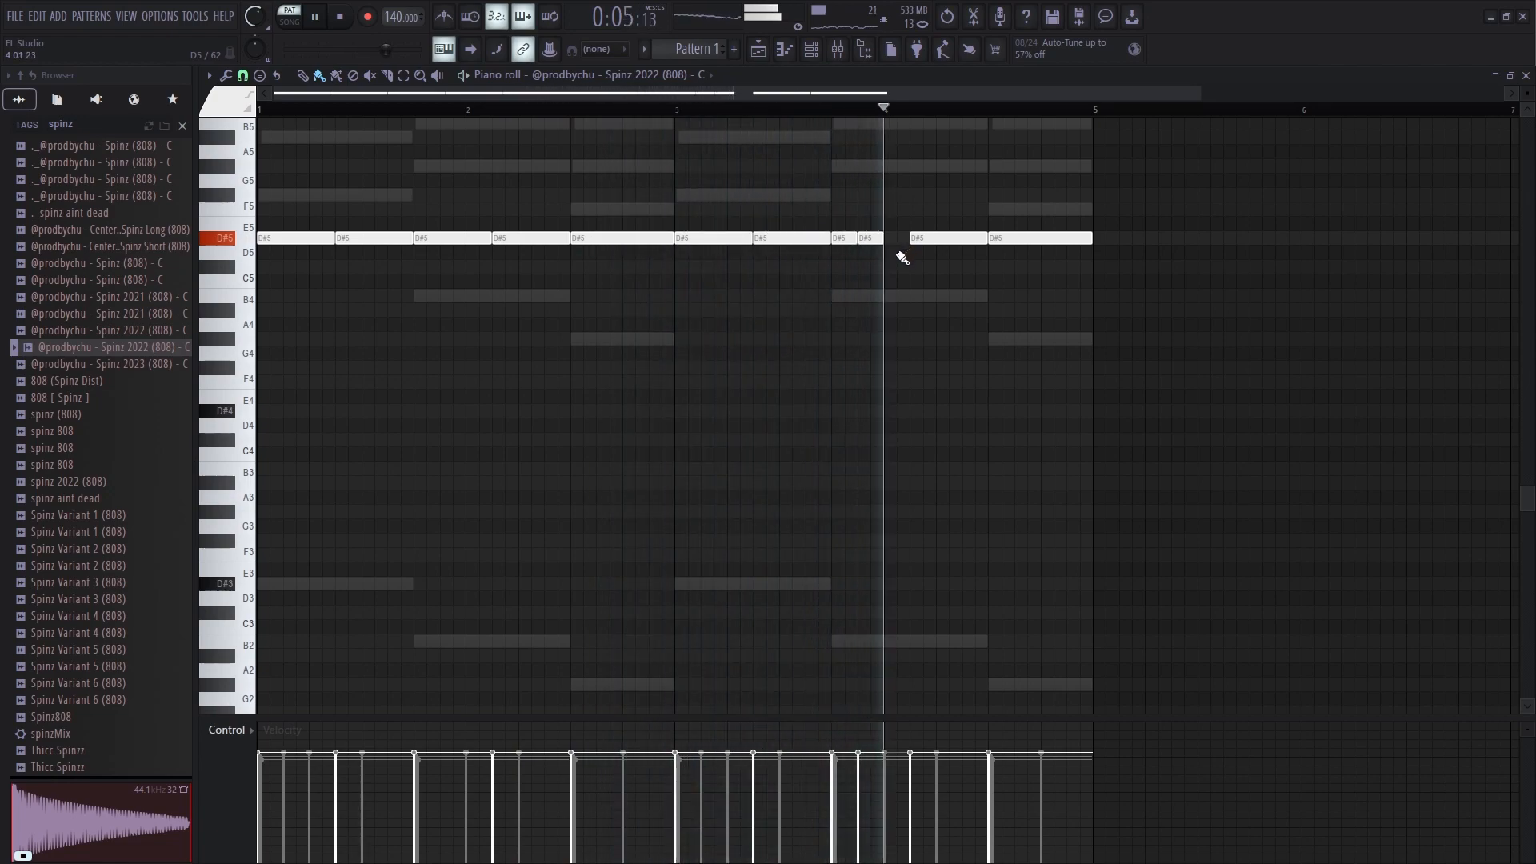
{"action": "key", "text": "space"}
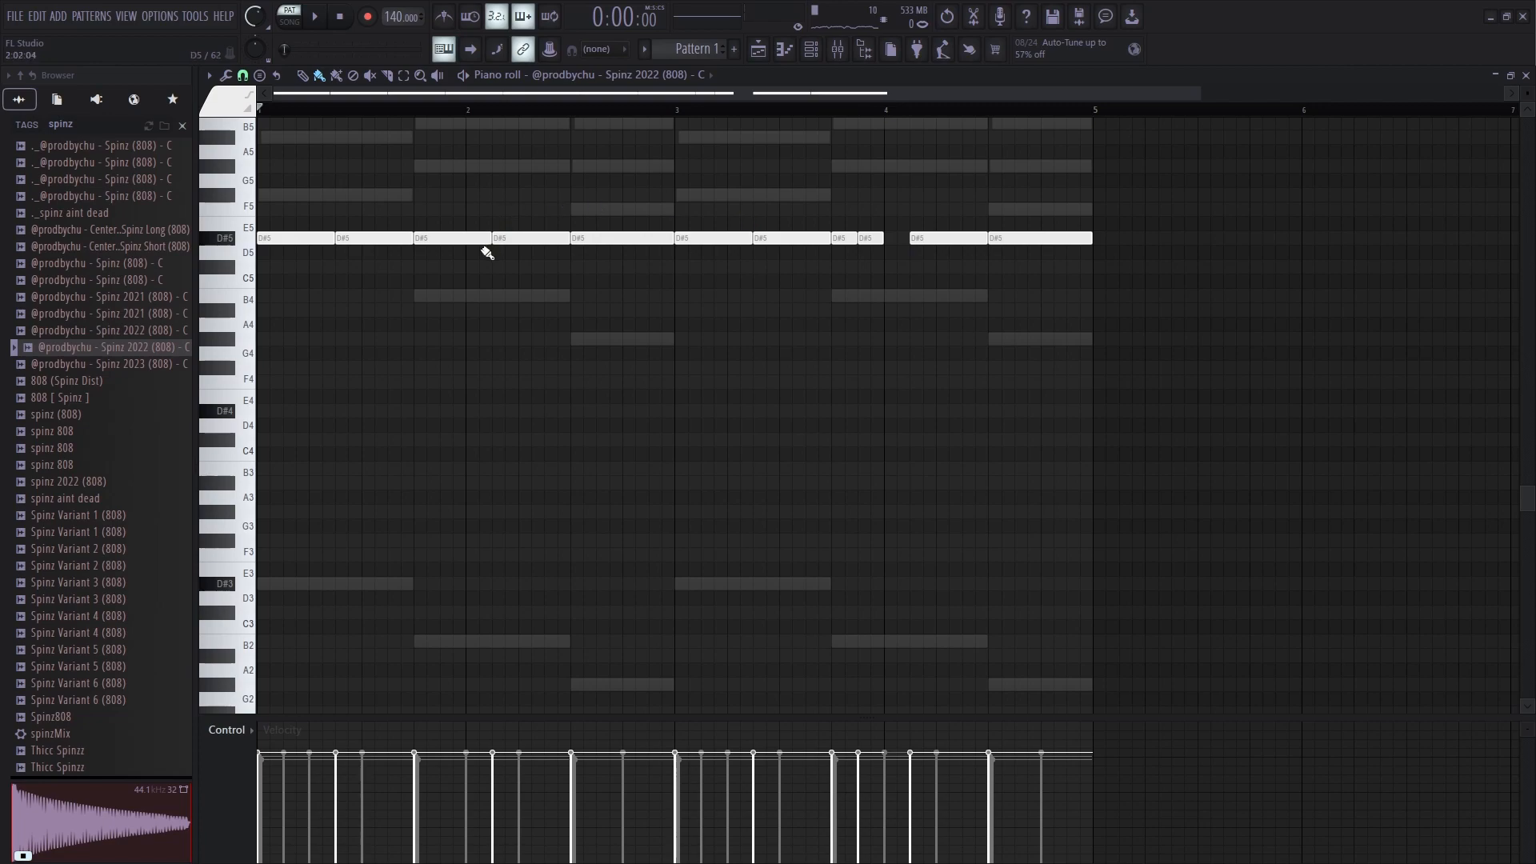
Step: Repitch the 808 line to B4 and G#5 under the matching chords, raise the two short notes before bar 4 to B5, and play it
{"action": "scroll", "coordinate": [526, 329], "scroll_direction": "down", "scroll_amount": 1}
{"action": "scroll", "coordinate": [528, 331], "scroll_direction": "up", "scroll_amount": 4}
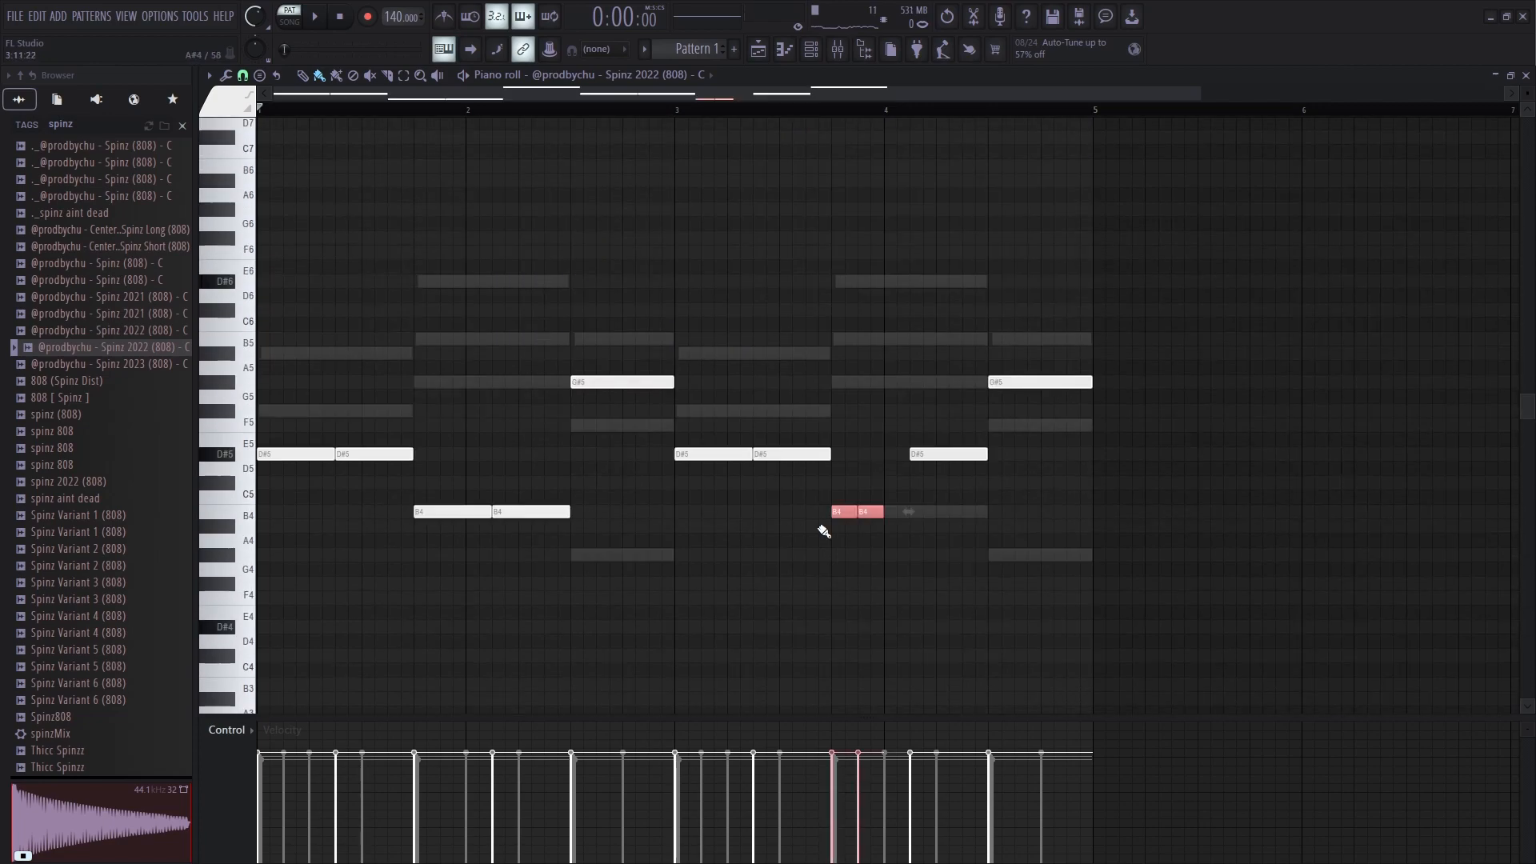
{"action": "key", "text": "ctrl+Up"}
{"action": "key", "text": "space"}
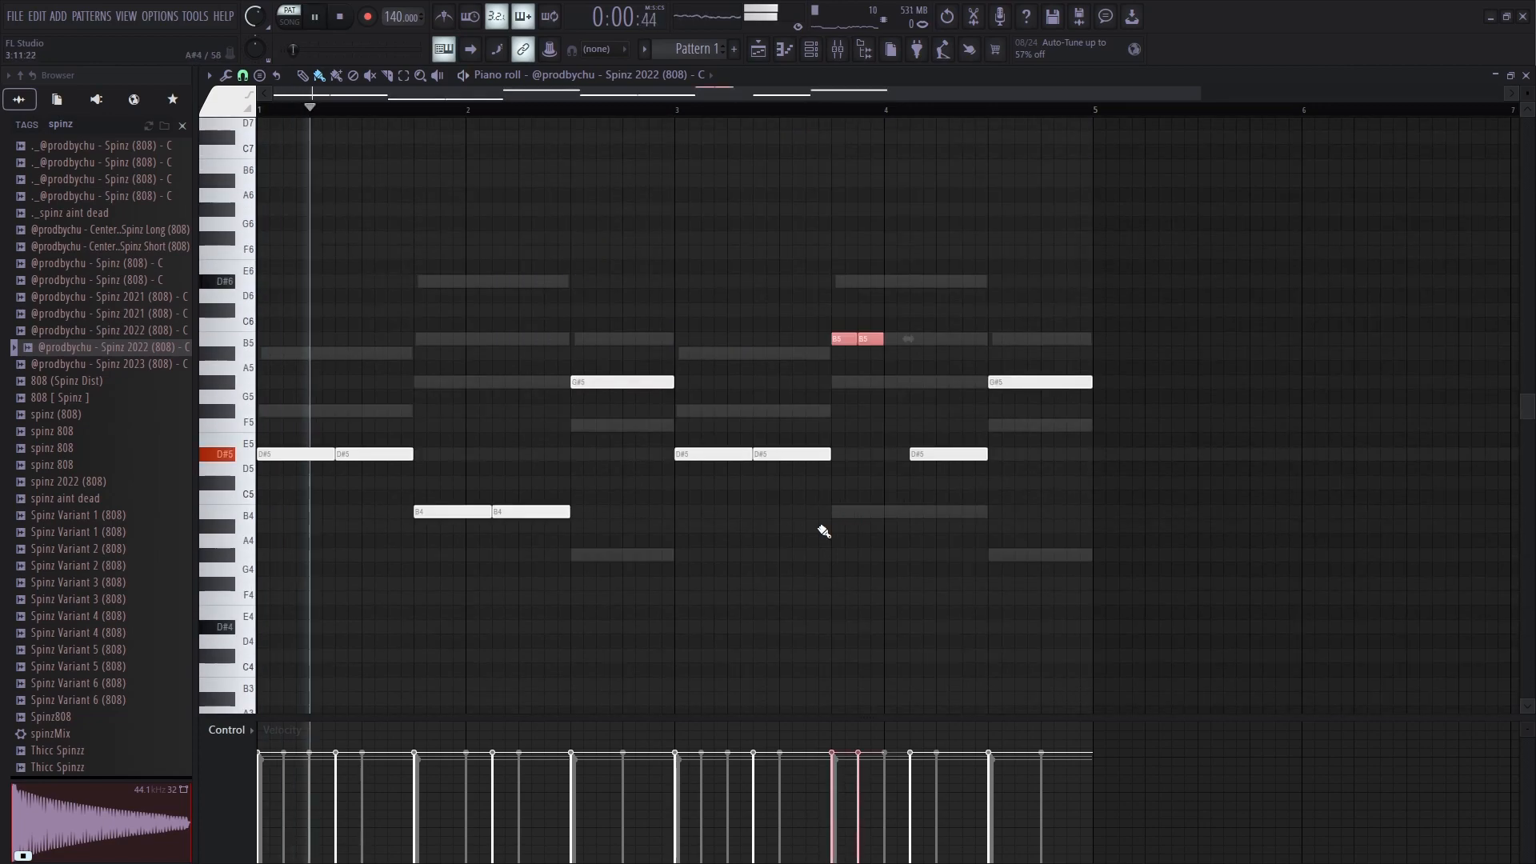
{"action": "scroll", "coordinate": [824, 534], "scroll_direction": "up", "scroll_amount": 1}
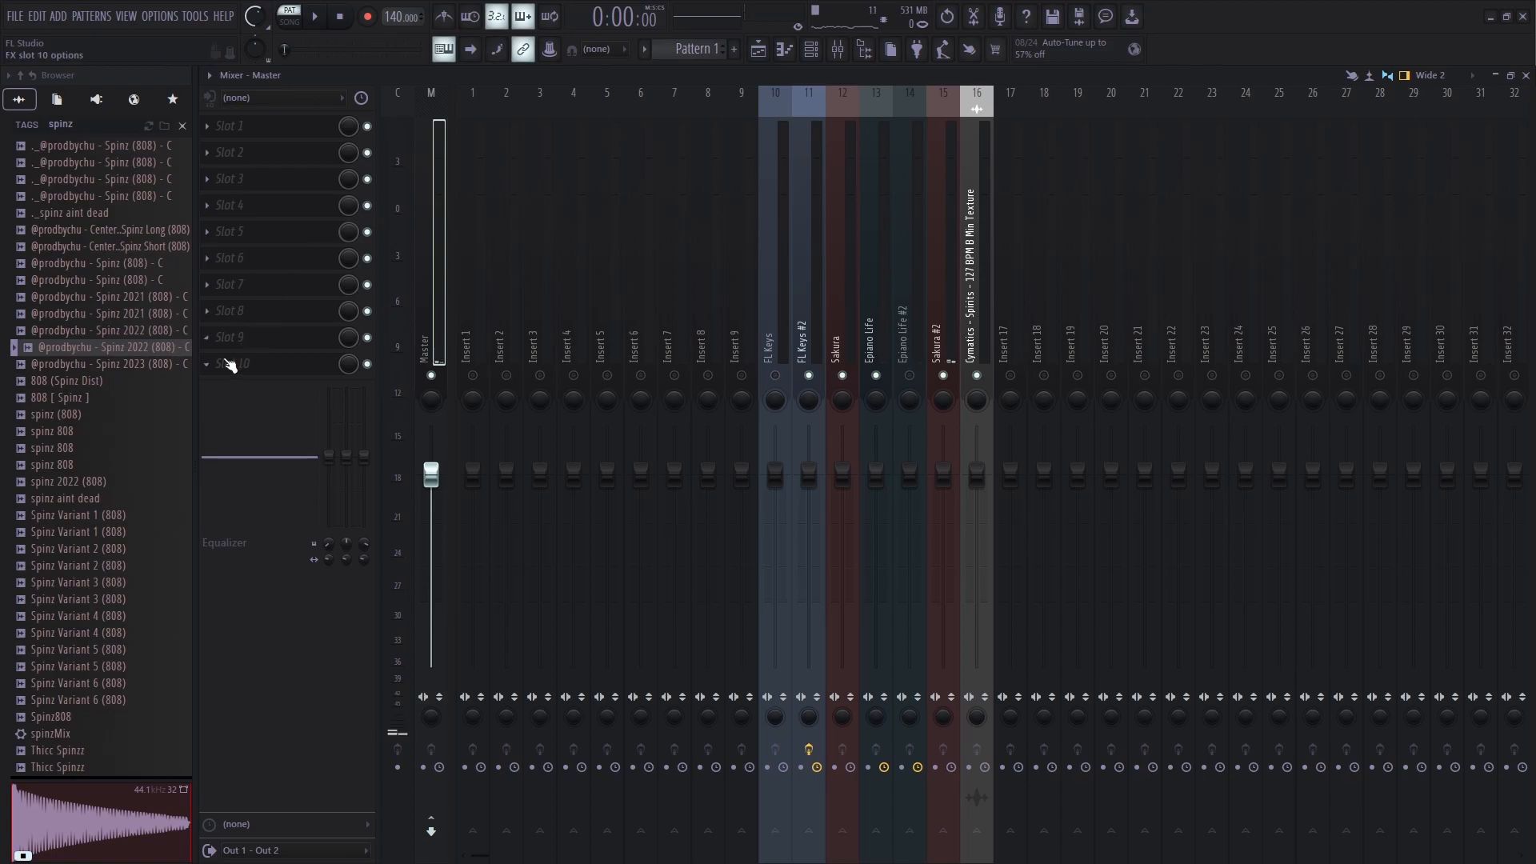
Step: Load TR5 Classic Clipper in slot 10 of the Master track, apply its +6 DB Soft Clip preset, and close the plugin
{"action": "left_click", "coordinate": [210, 366]}
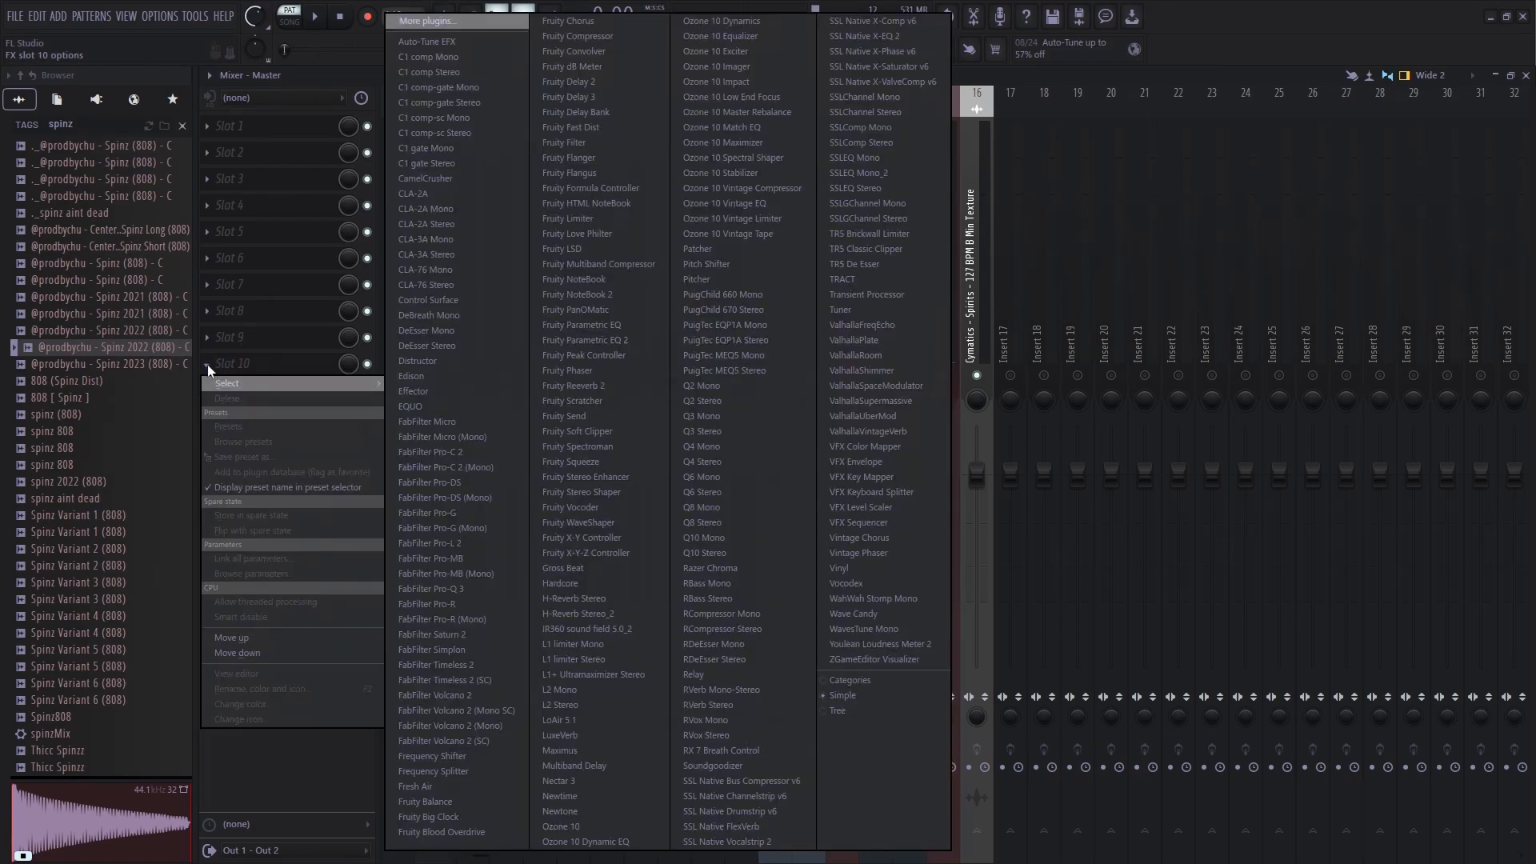
{"action": "left_click", "coordinate": [867, 249]}
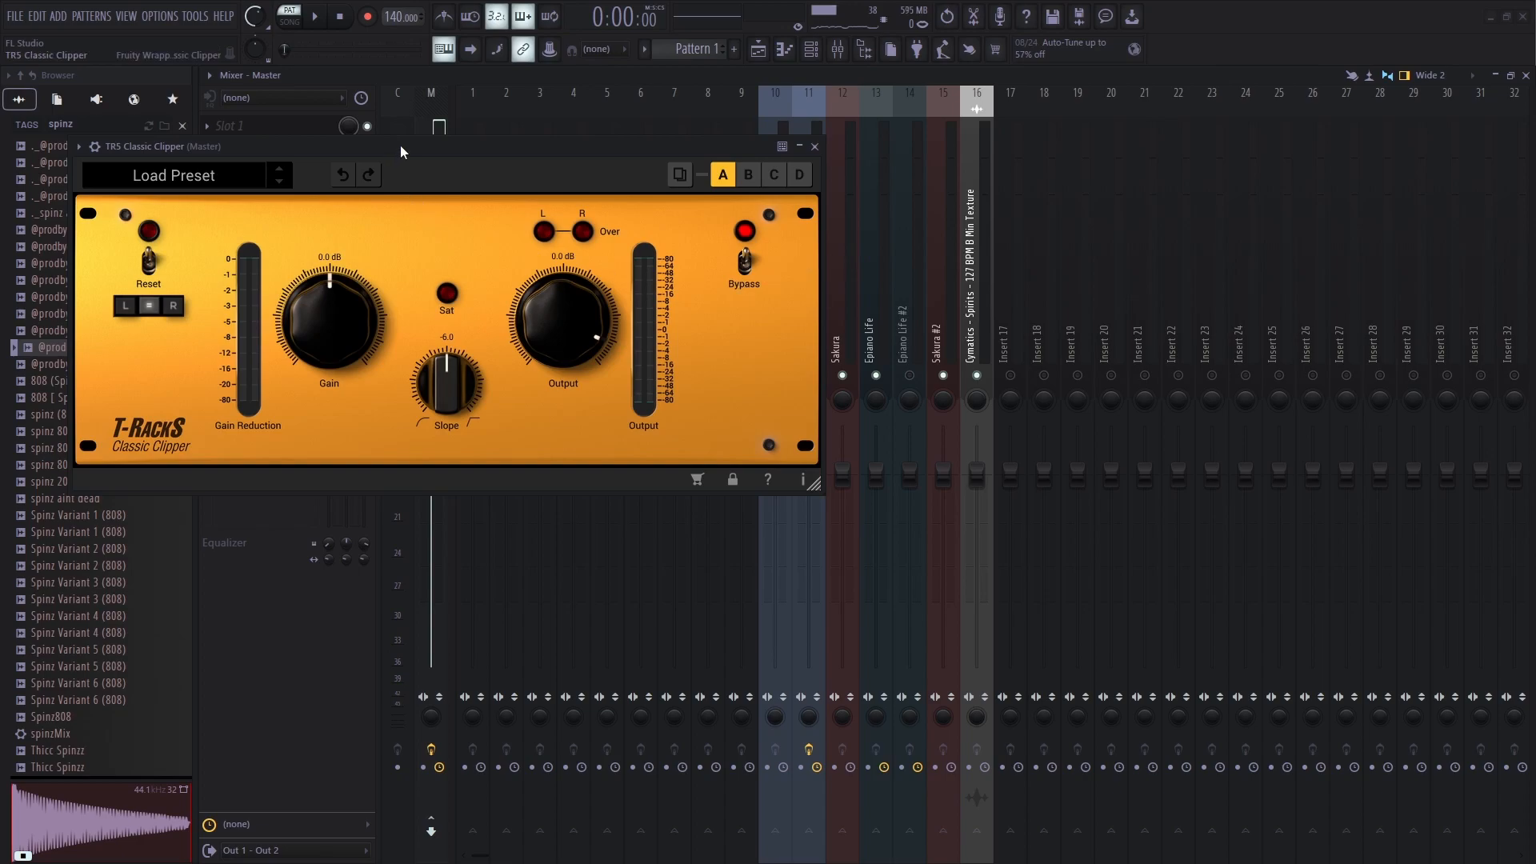
{"action": "left_click_drag", "start_coordinate": [400, 151], "coordinate": [676, 219]}
{"action": "left_click", "coordinate": [472, 246]}
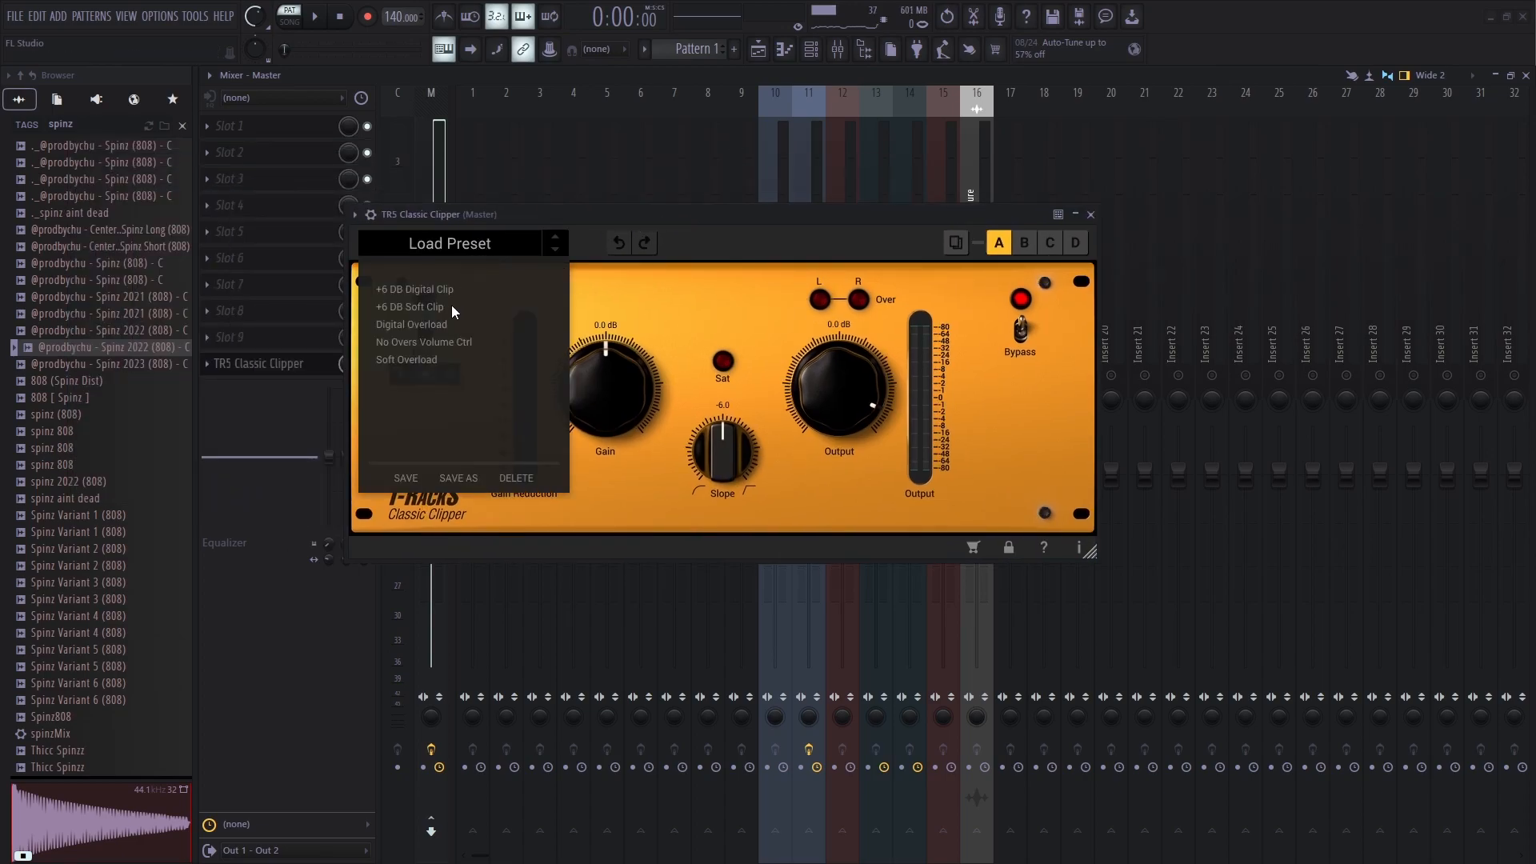
{"action": "left_click", "coordinate": [427, 308]}
{"action": "left_click", "coordinate": [1091, 216]}
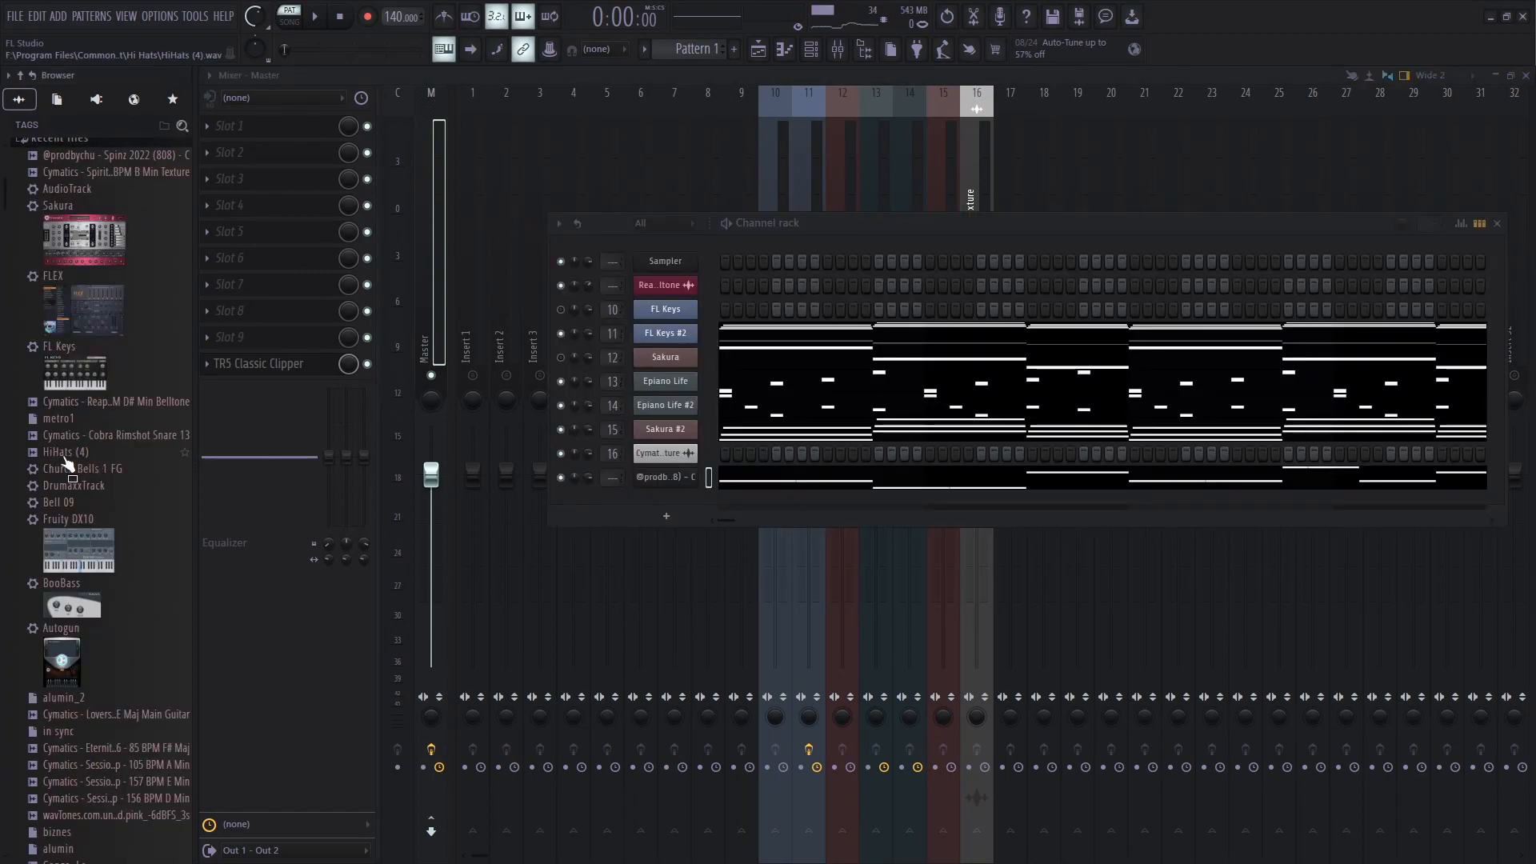
Step: Add the HiHats (4) sample as a new channel, fill it on every 2 steps, and play the pattern
{"action": "left_click_drag", "start_coordinate": [67, 460], "coordinate": [668, 507]}
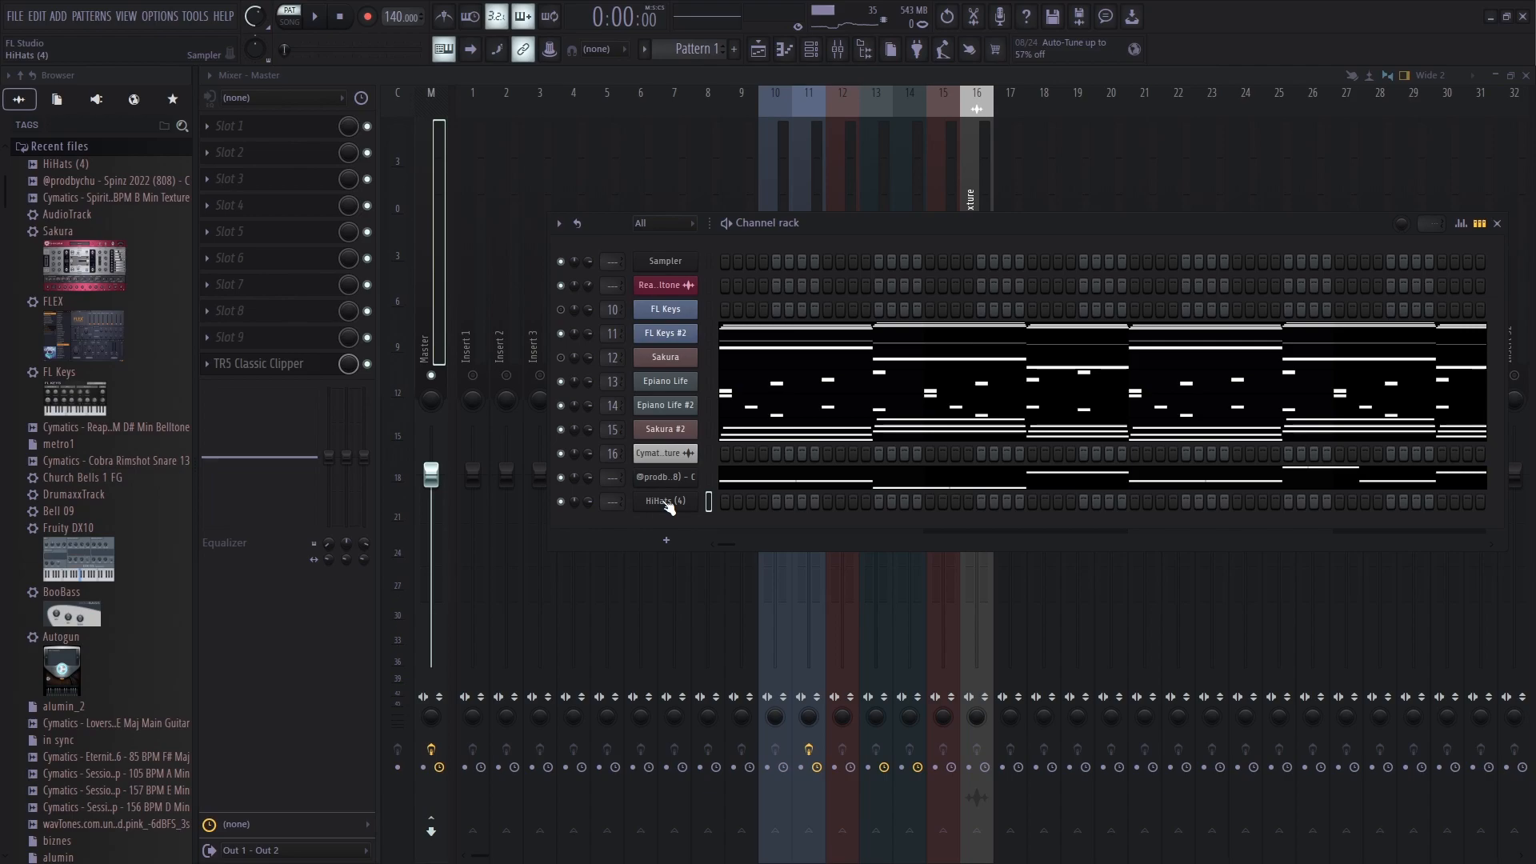
{"action": "right_click", "coordinate": [664, 503]}
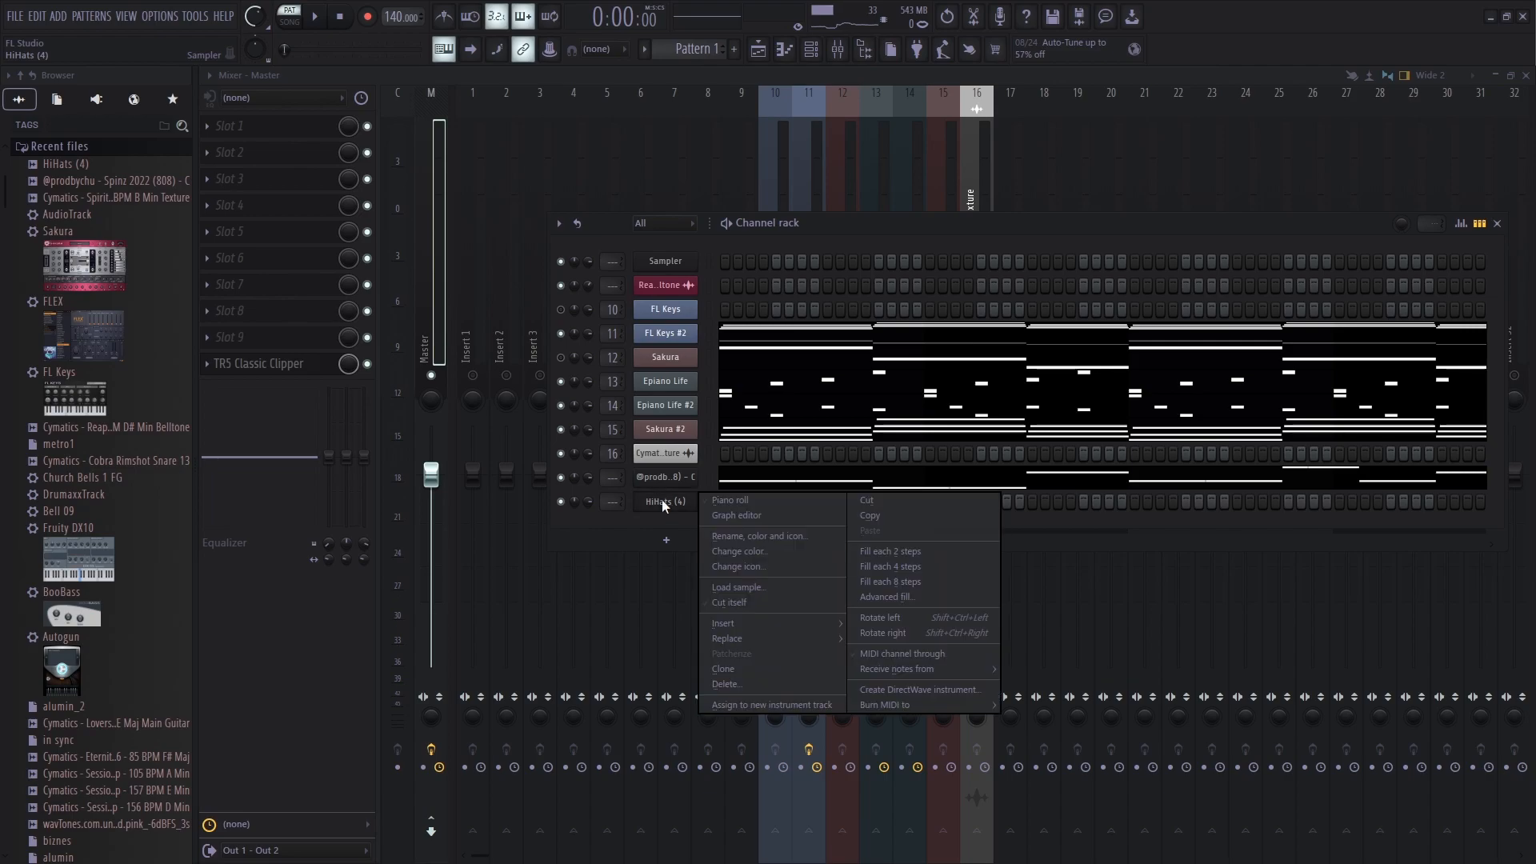
{"action": "left_click", "coordinate": [890, 551]}
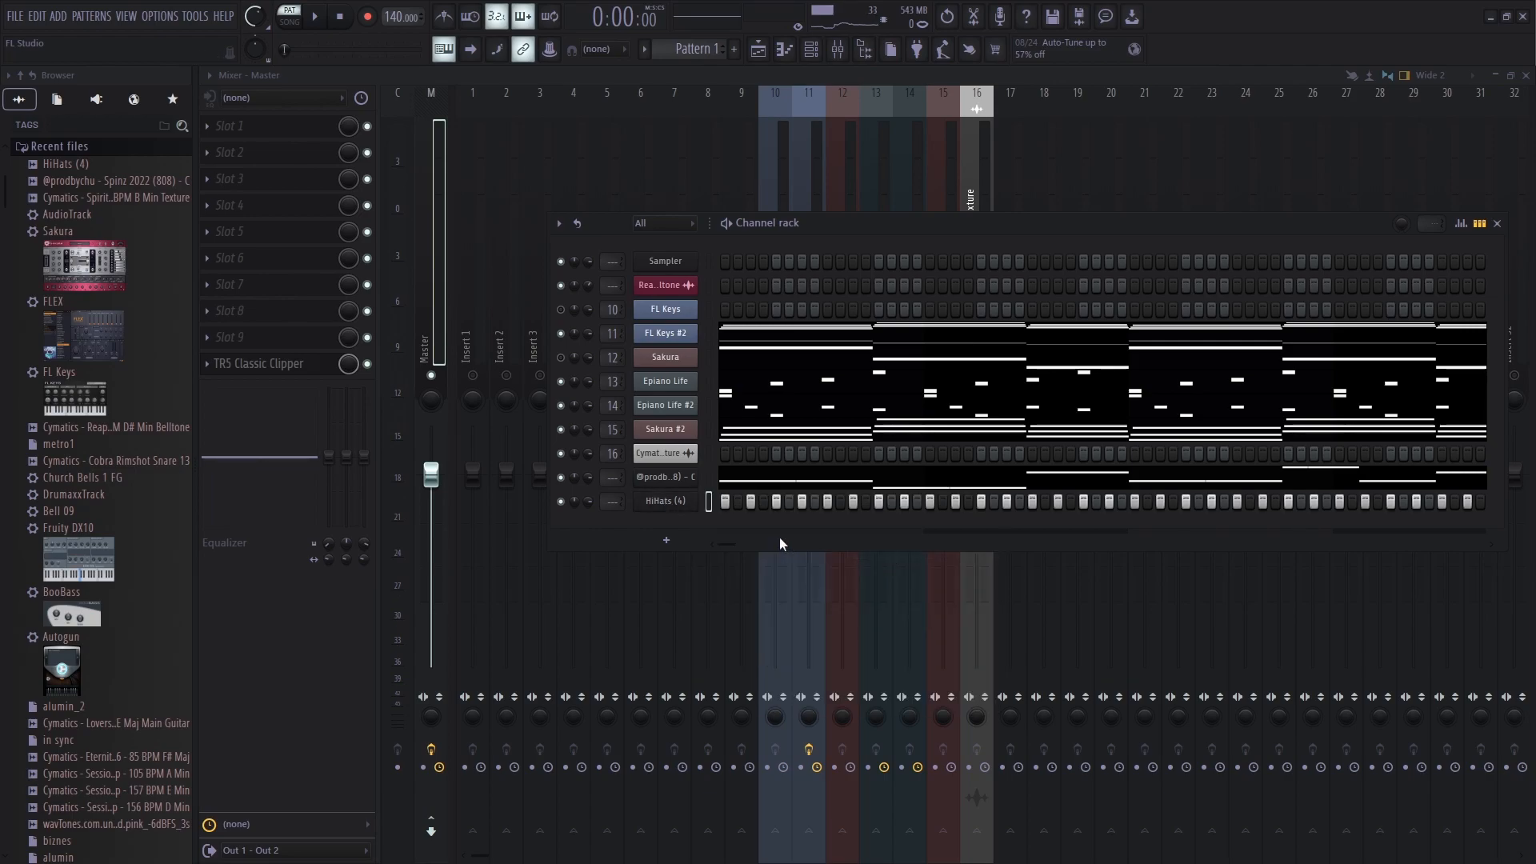
{"action": "key", "text": "space"}
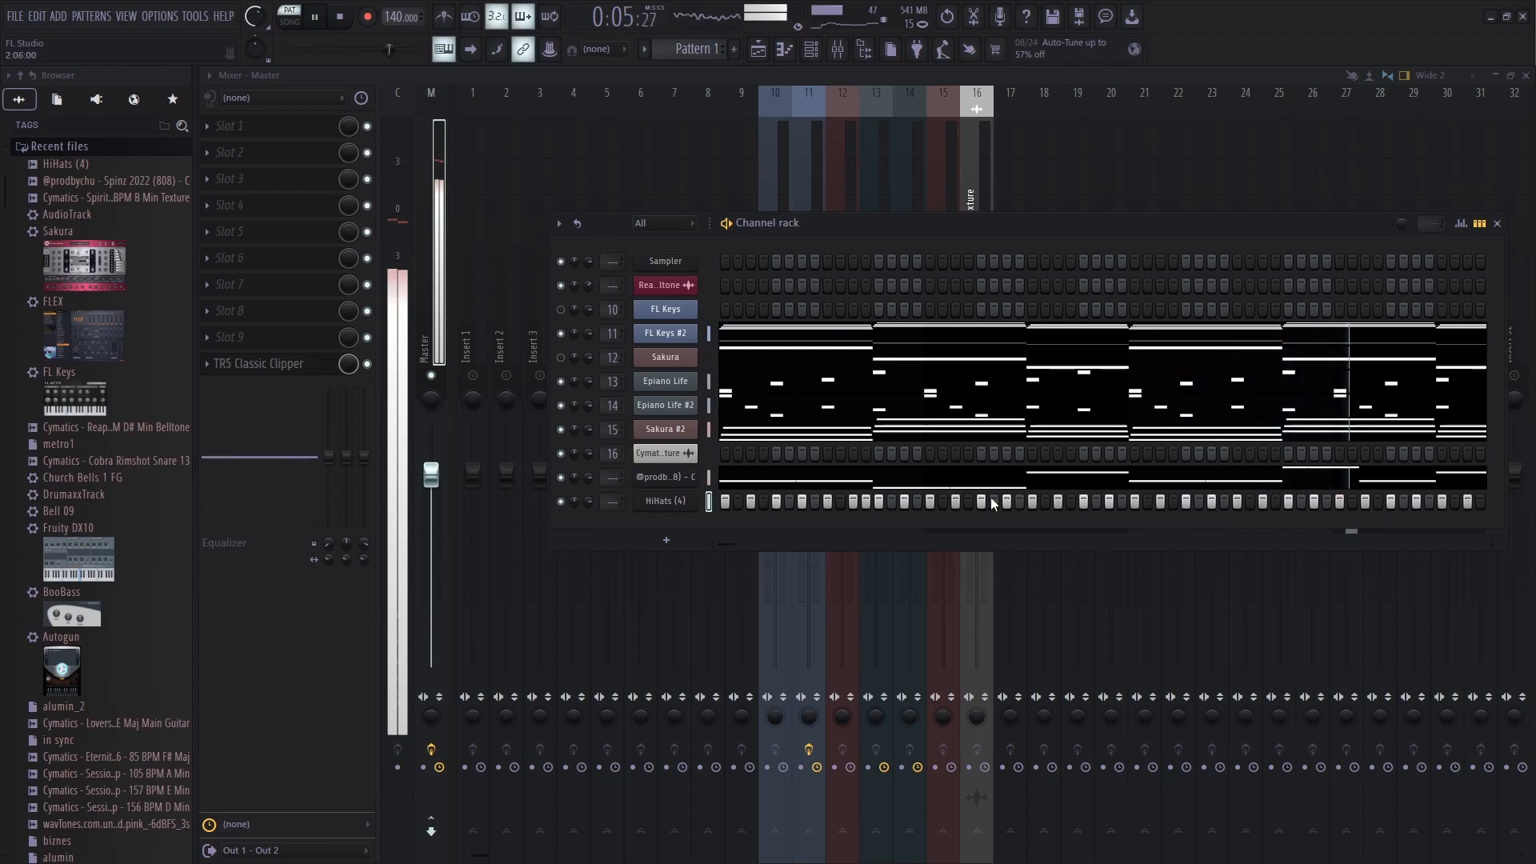
{"action": "key", "text": "space"}
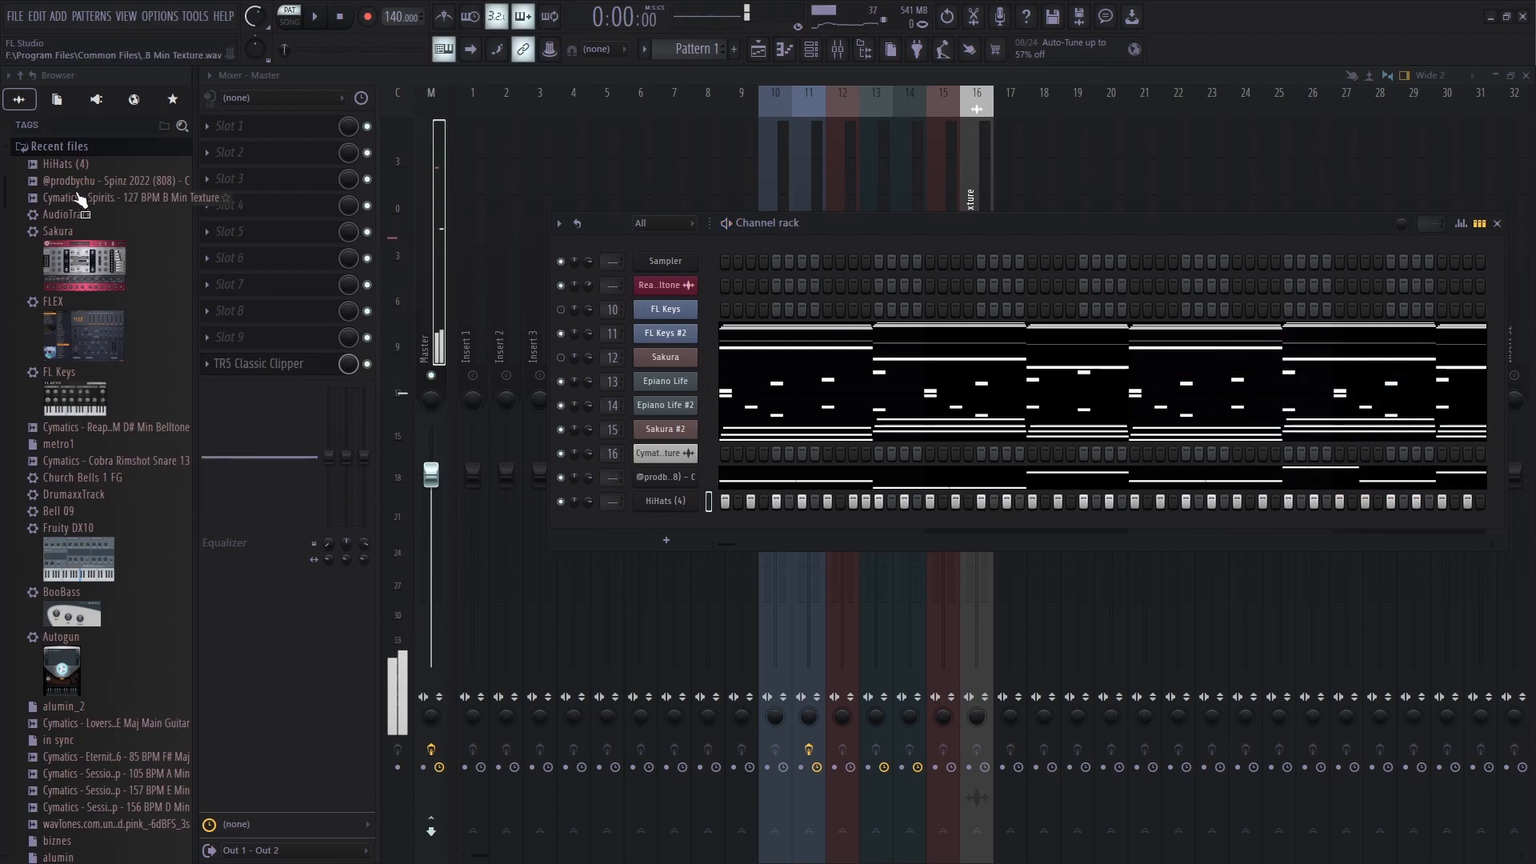
Step: Add the Cymatics - Cobra Rimshot Snare 13 sample as a channel and place hits on steps 9, 25 and 41 during playback
{"action": "left_click_drag", "start_coordinate": [116, 461], "coordinate": [684, 537]}
{"action": "key", "text": "space"}
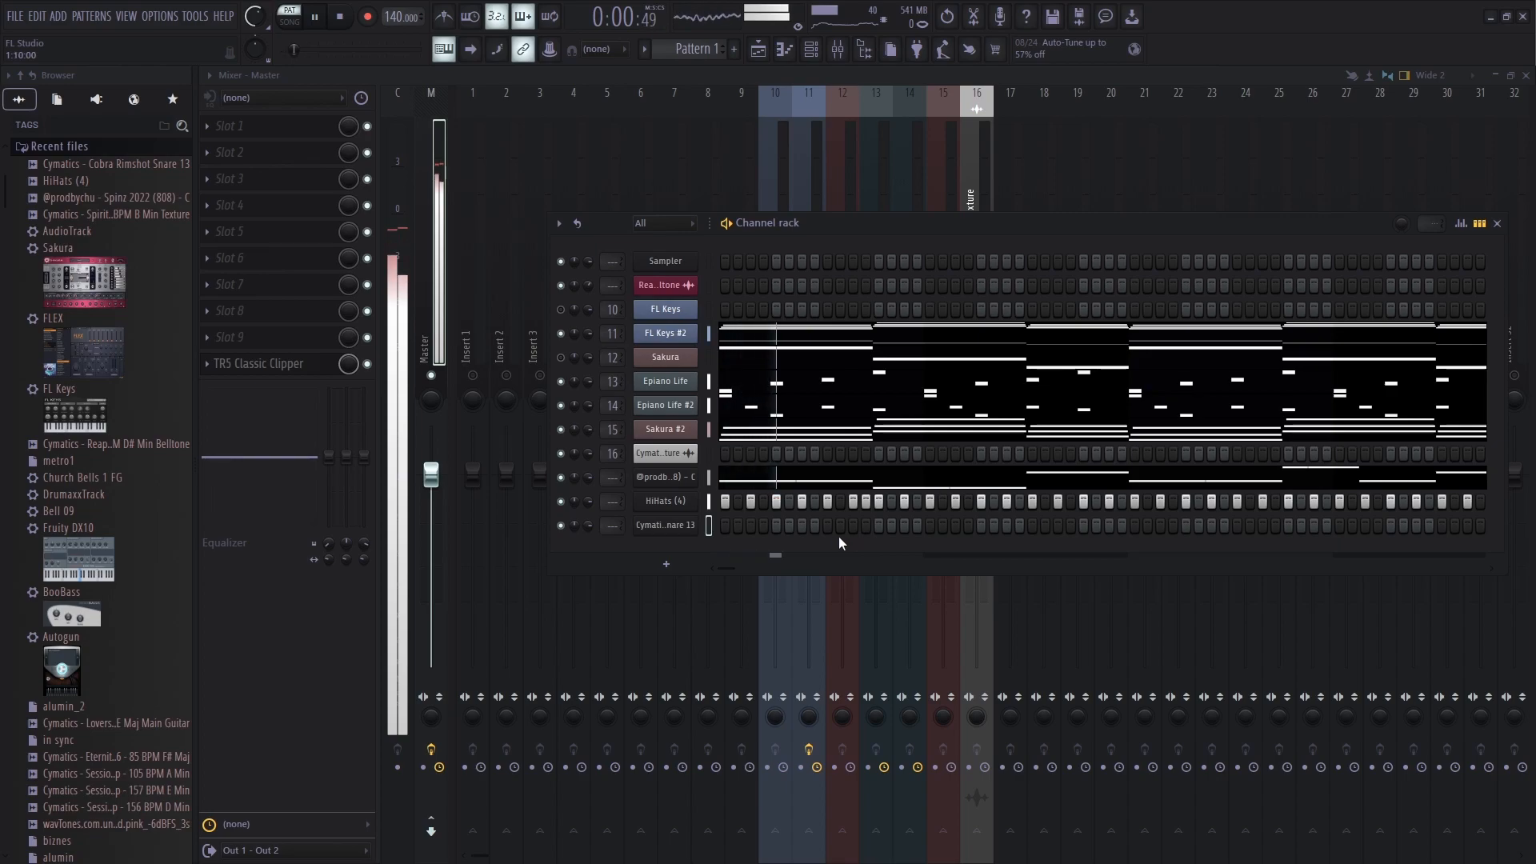
{"action": "left_click", "coordinate": [828, 525]}
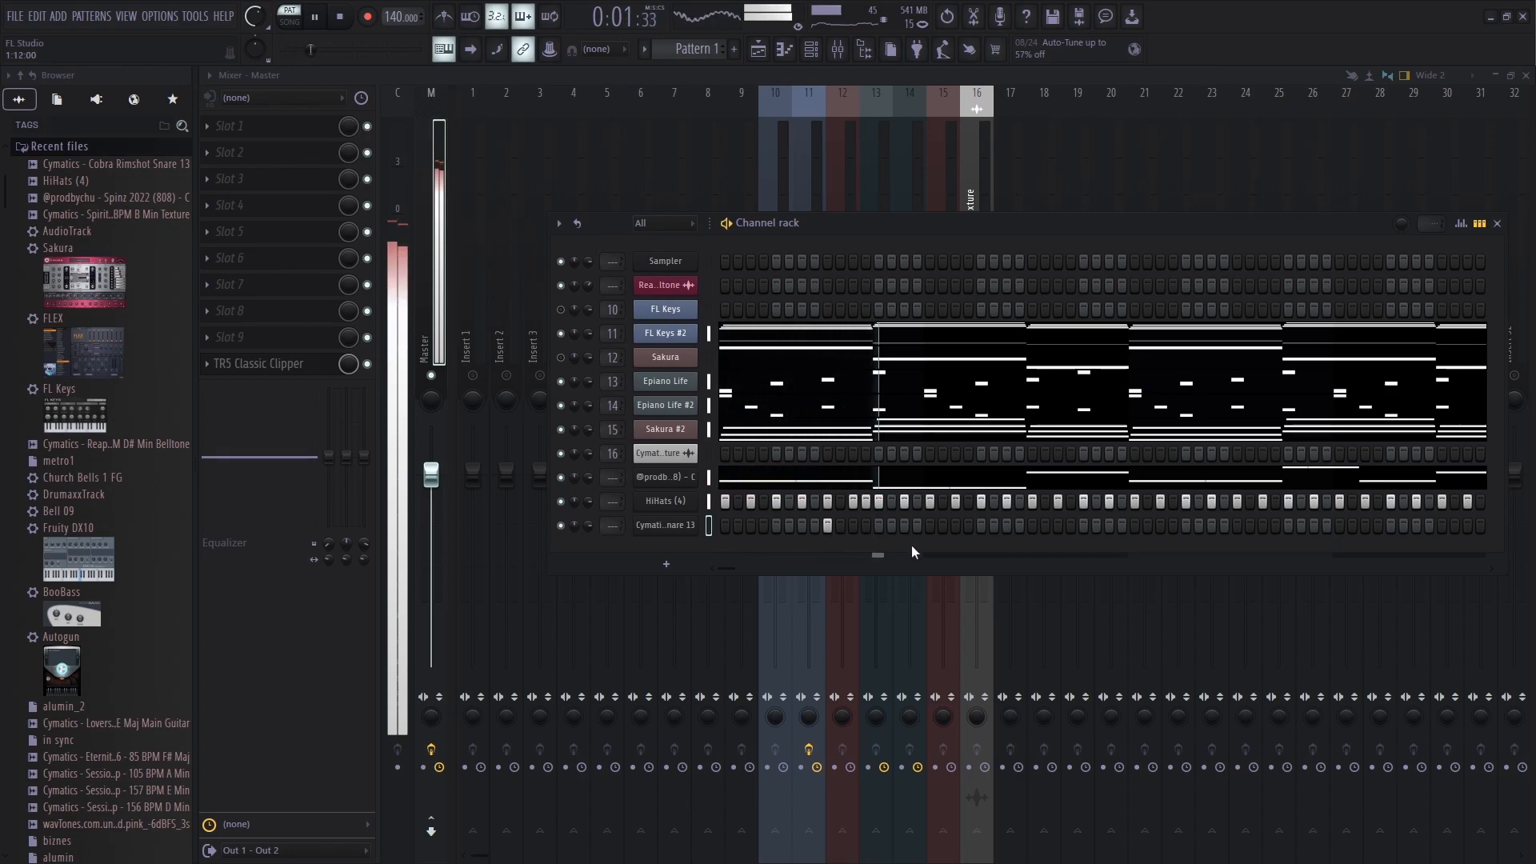
{"action": "key", "text": "space"}
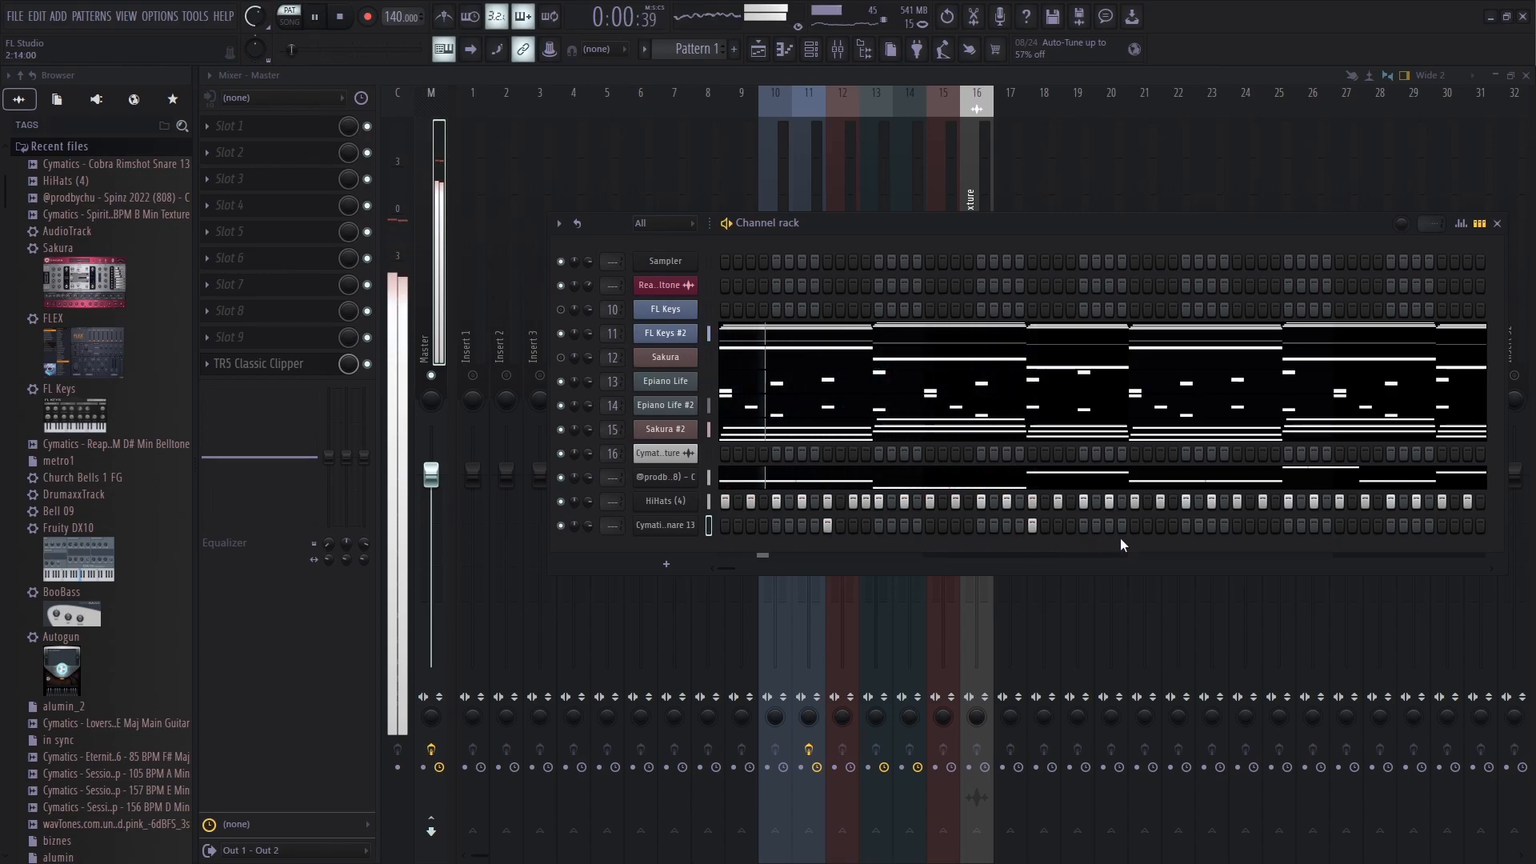
{"action": "left_click", "coordinate": [1235, 526]}
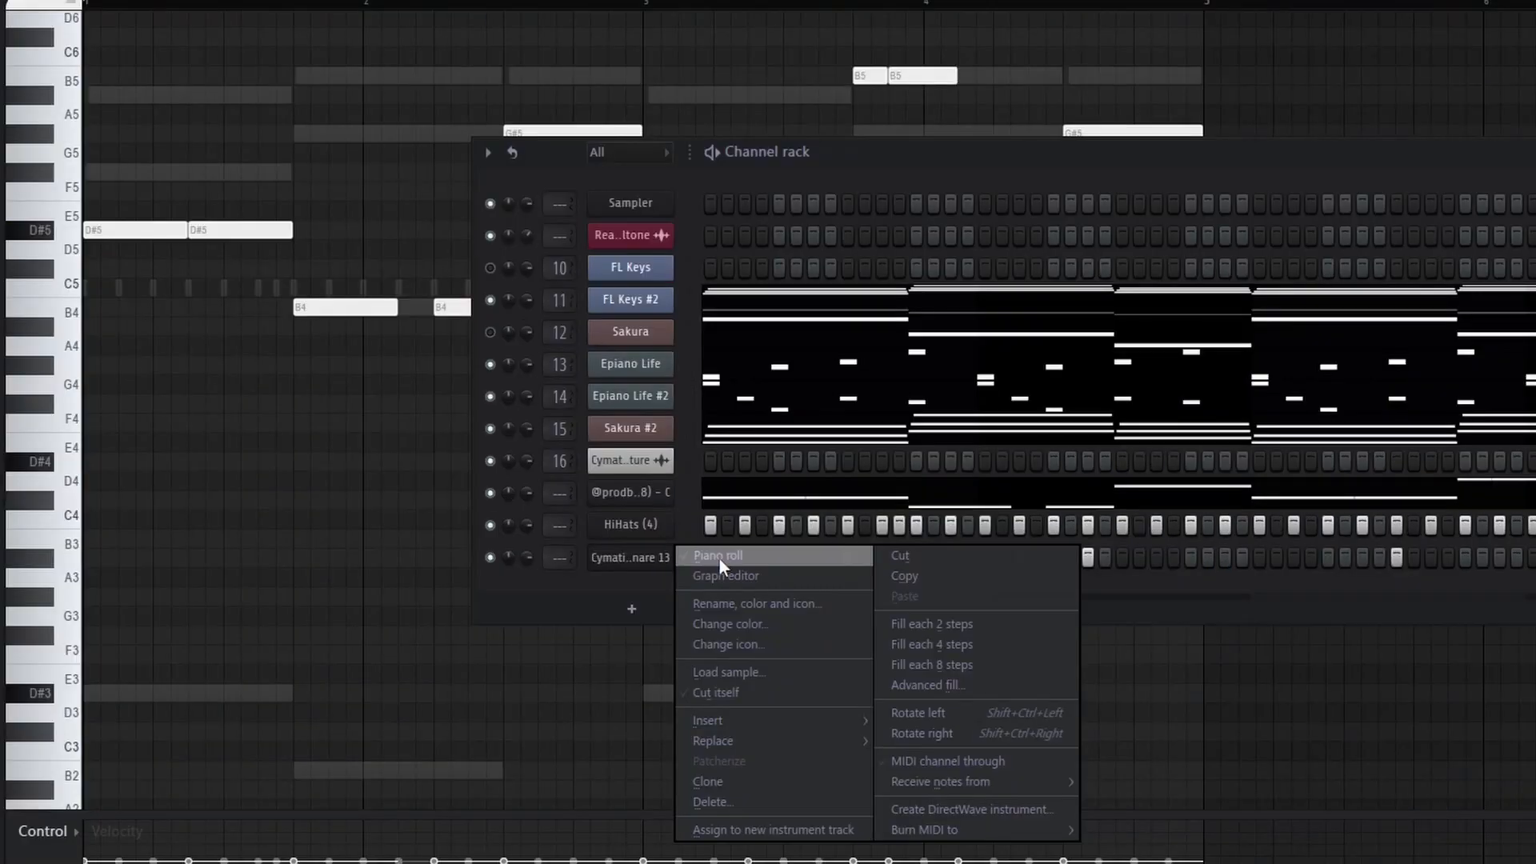
Step: In the snare's piano roll, delete the second C5 hit of bar 2 and add one two steps before bar 3
{"action": "left_click", "coordinate": [718, 557]}
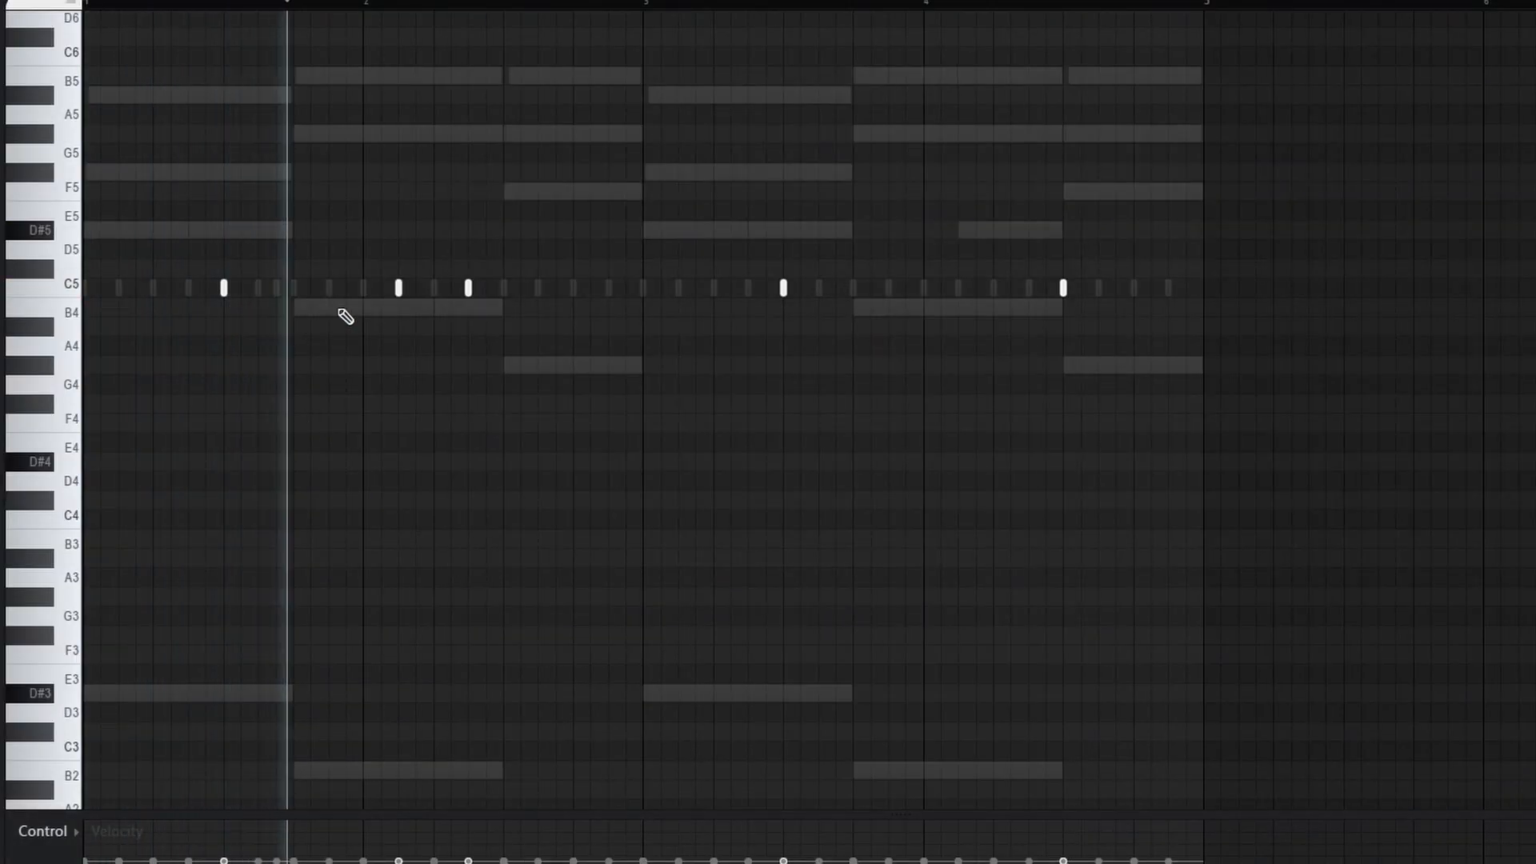
{"action": "key", "text": "space"}
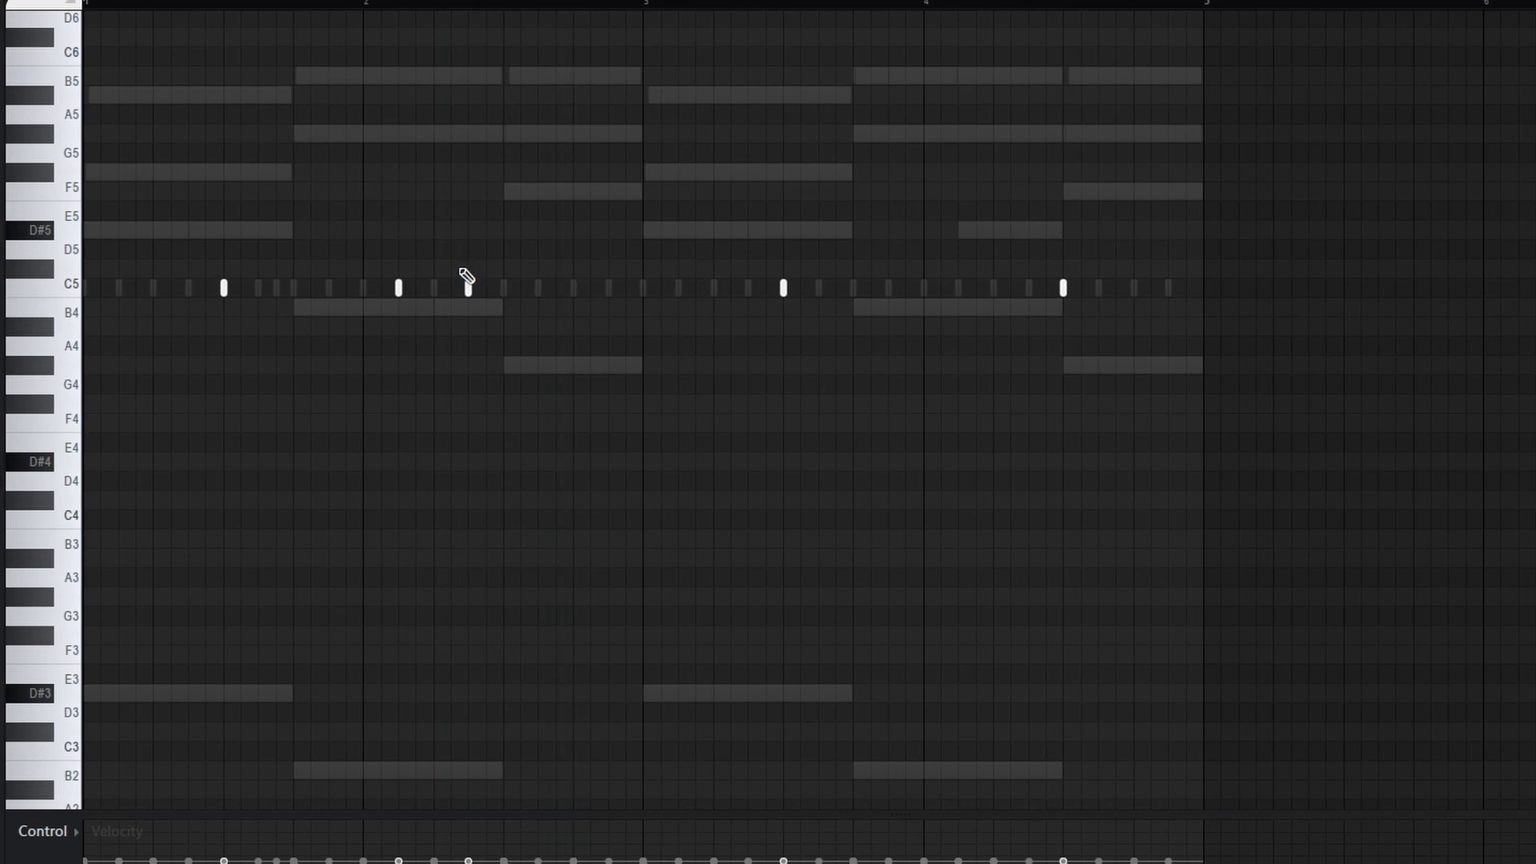
{"action": "key", "text": "space"}
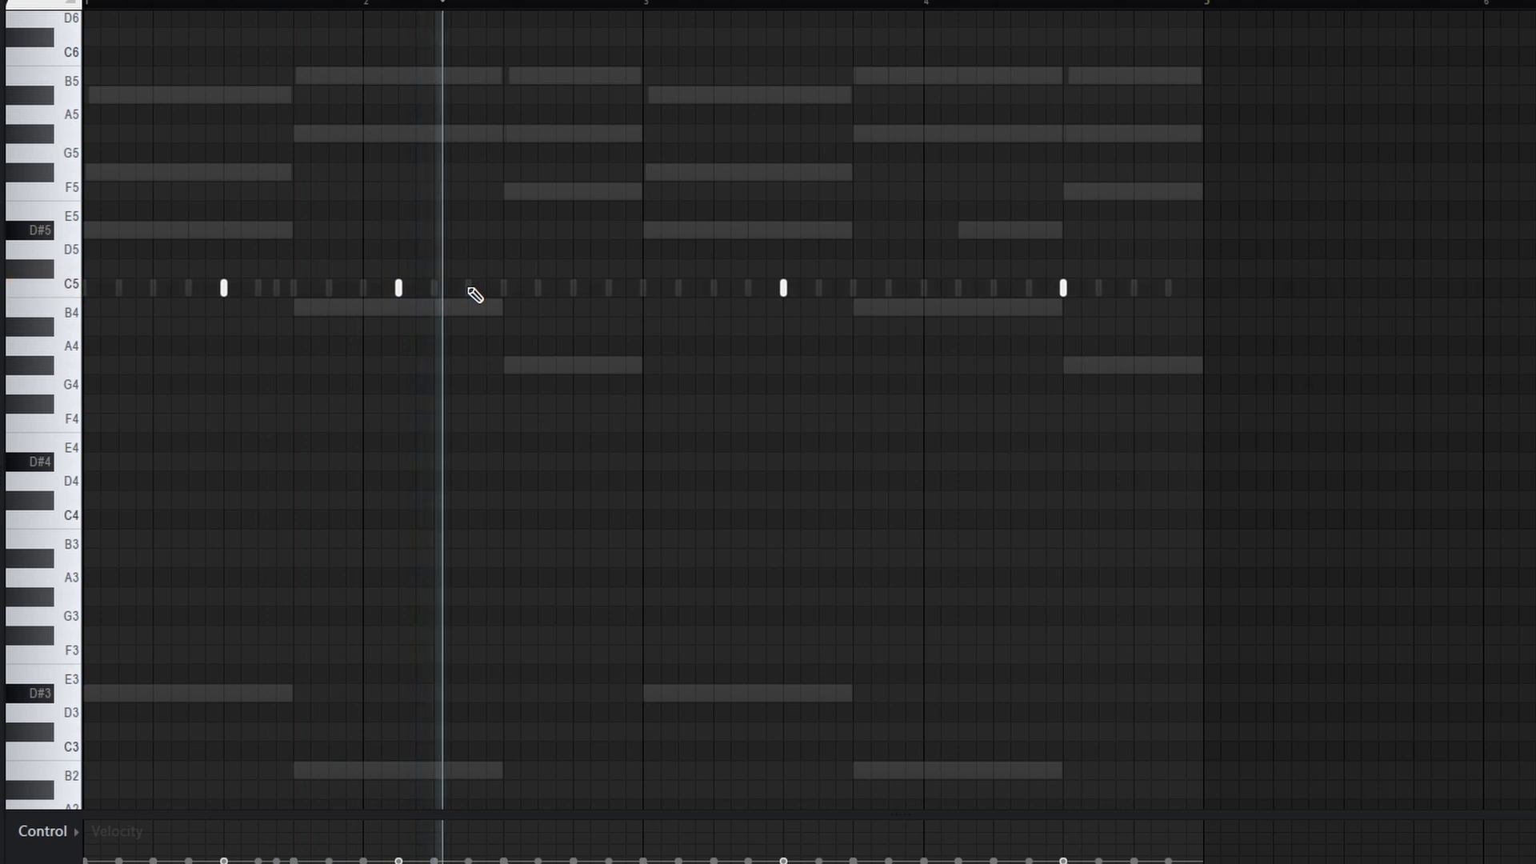
{"action": "left_click", "coordinate": [545, 293]}
{"action": "right_click", "coordinate": [553, 293]}
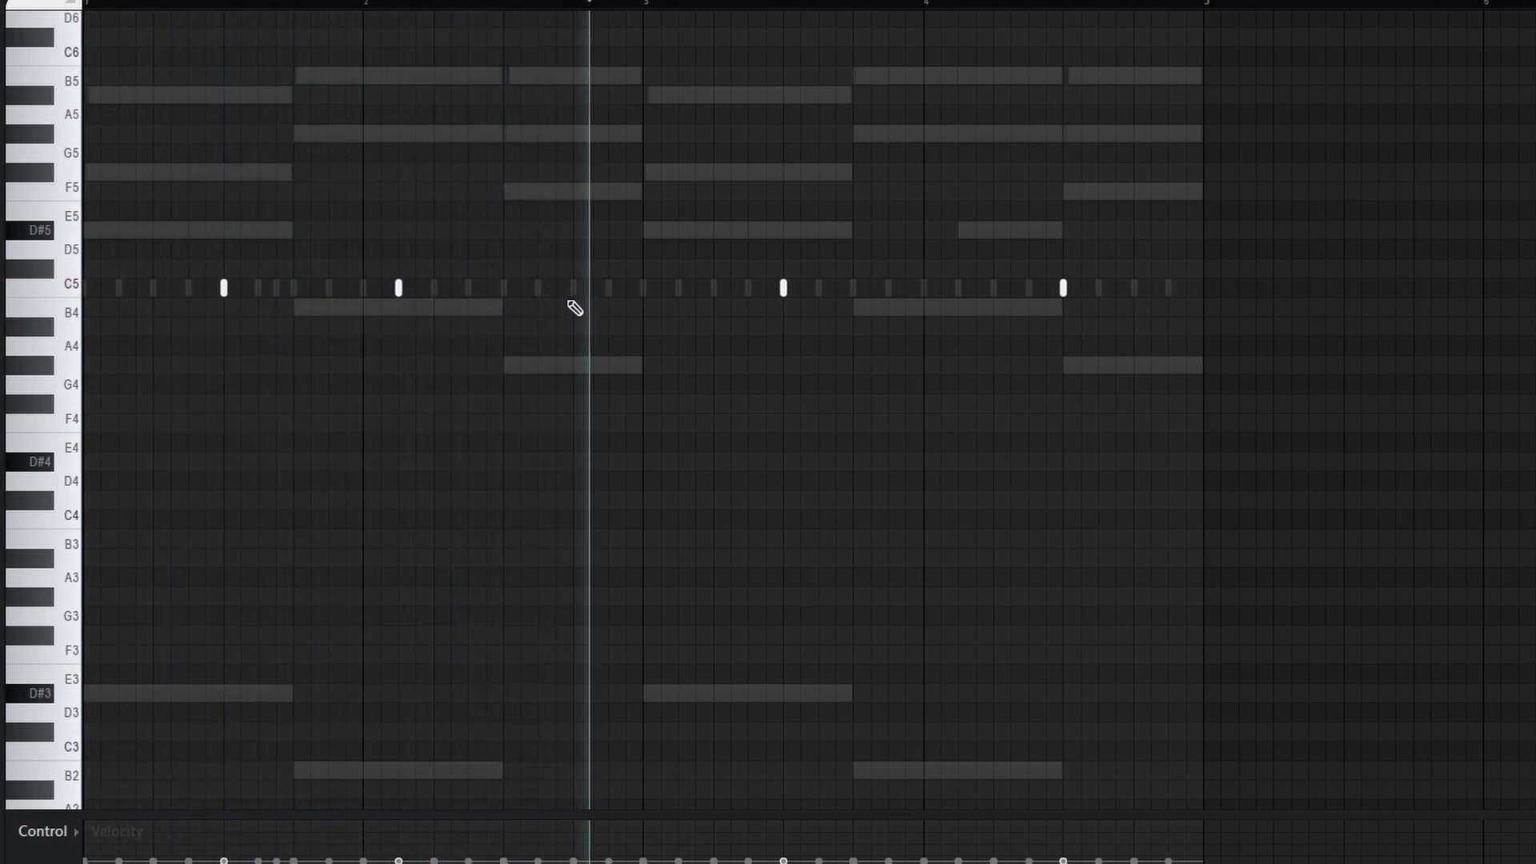
{"action": "left_click", "coordinate": [608, 290]}
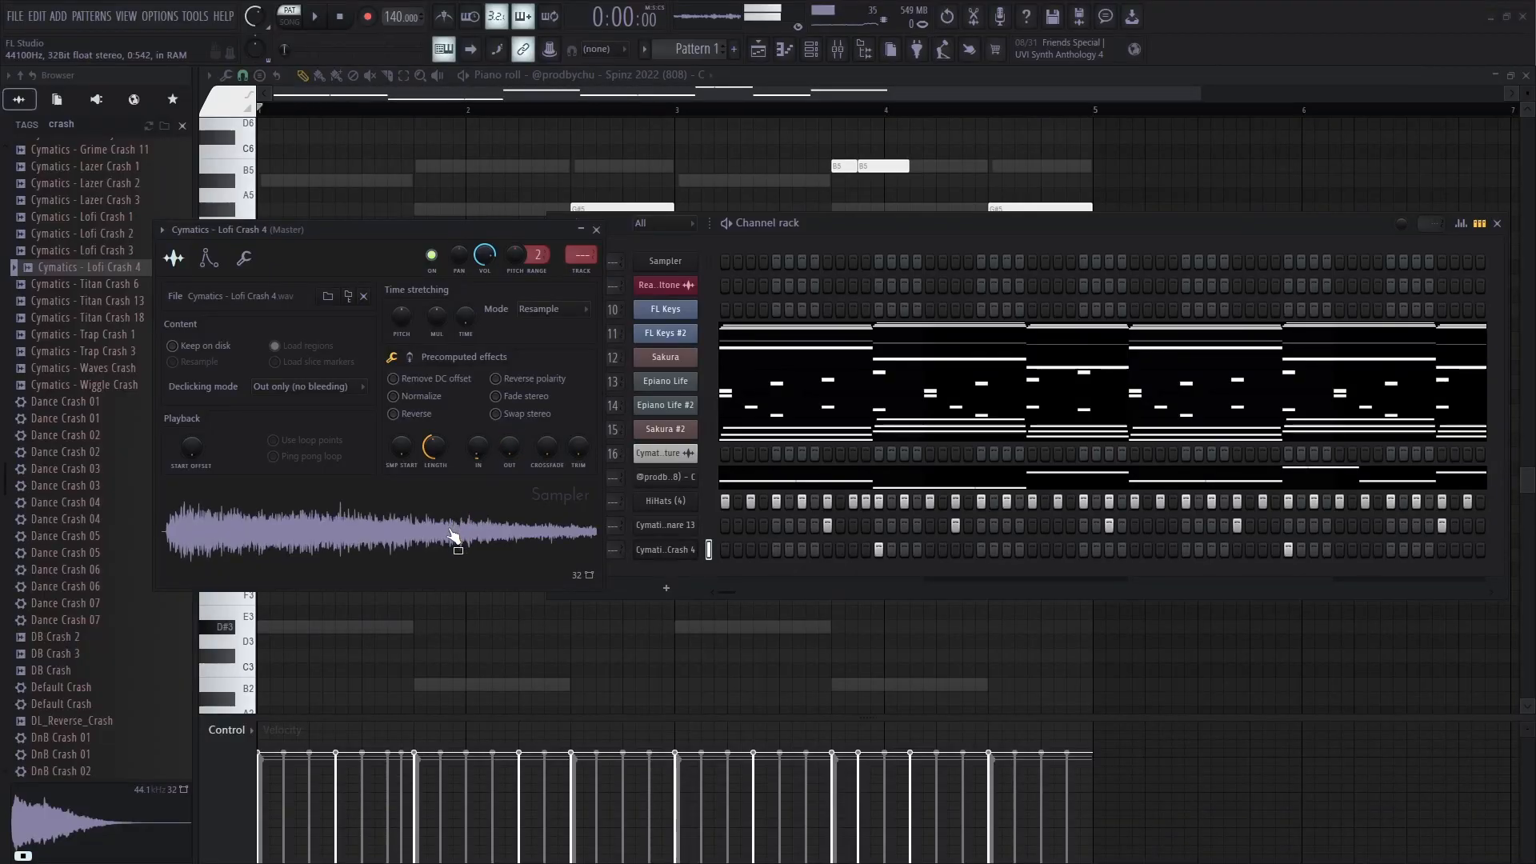
Step: Play the pattern and increase the fade-out of the Lofi Crash 4 sample
{"action": "key", "text": "space"}
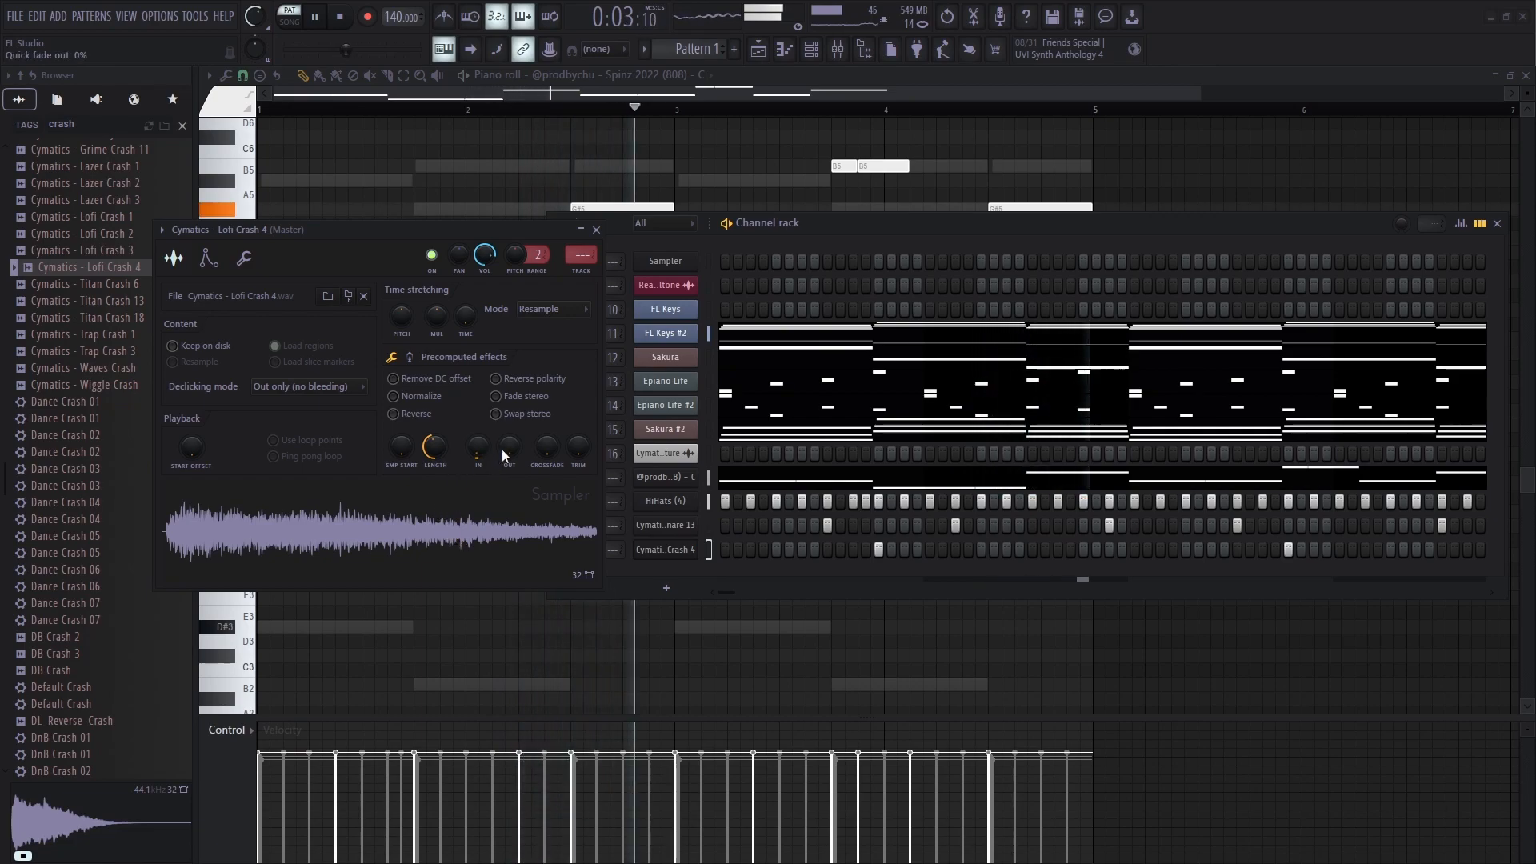
{"action": "left_click_drag", "start_coordinate": [510, 446], "coordinate": [509, 432]}
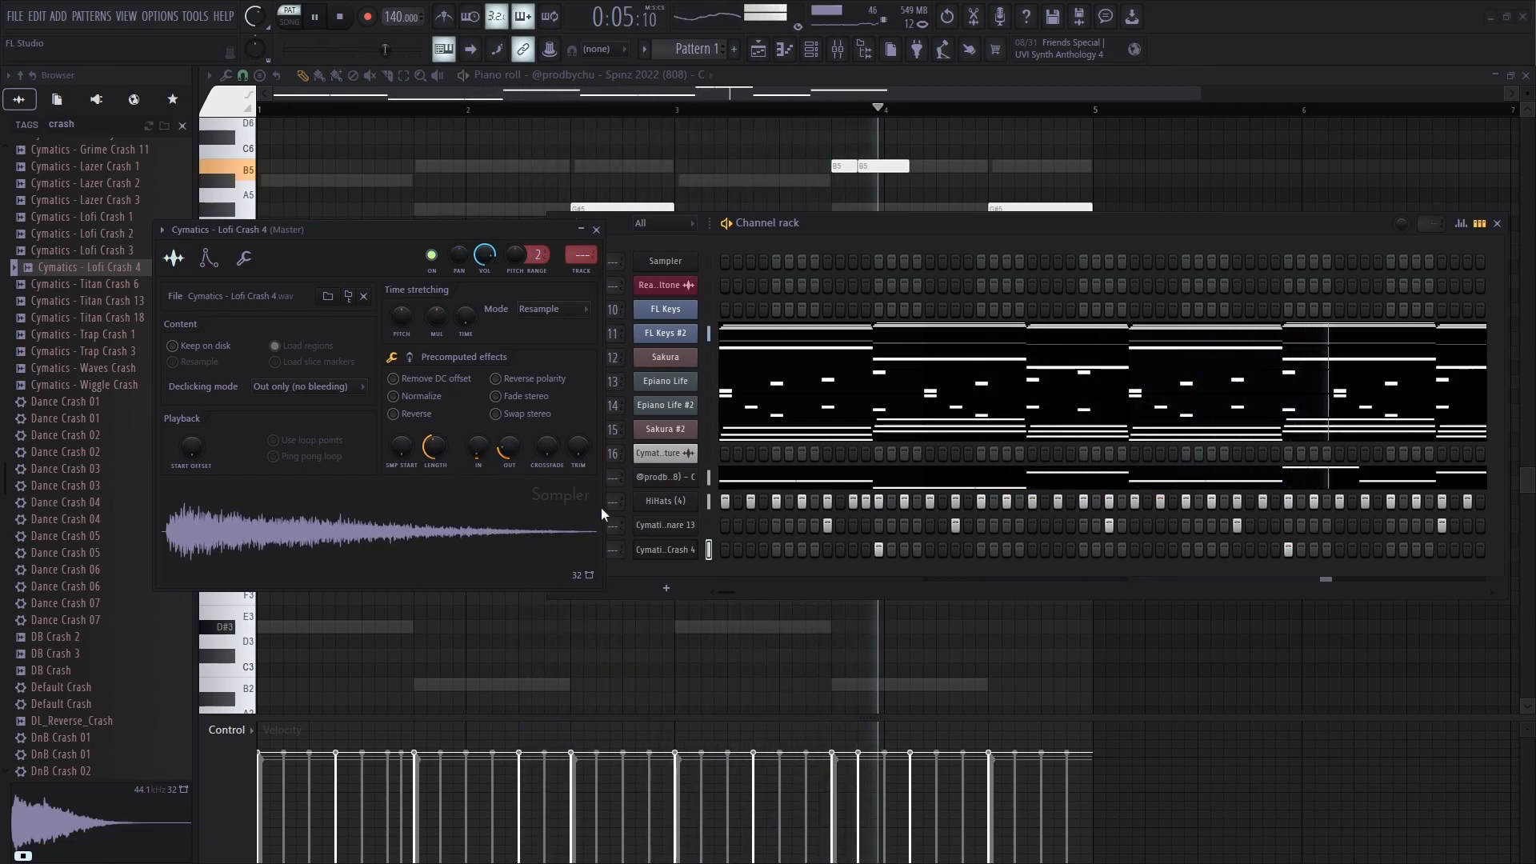
{"action": "left_click_drag", "start_coordinate": [515, 459], "coordinate": [512, 459]}
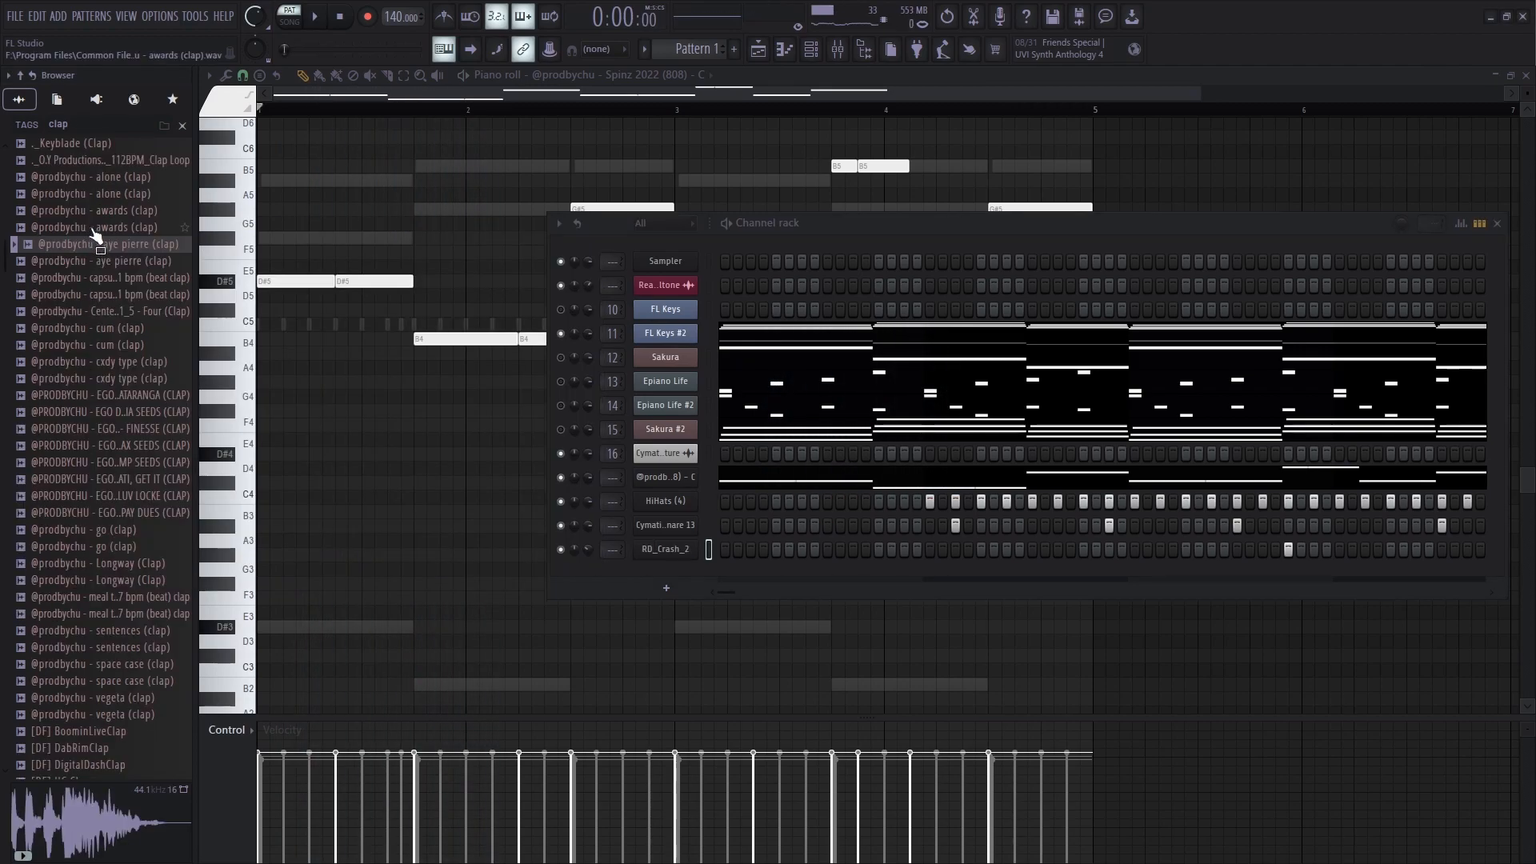
Step: Add the aye pierre (clap) sample as a new channel and copy the rimshot snare's steps into it
{"action": "left_click_drag", "start_coordinate": [92, 254], "coordinate": [659, 568]}
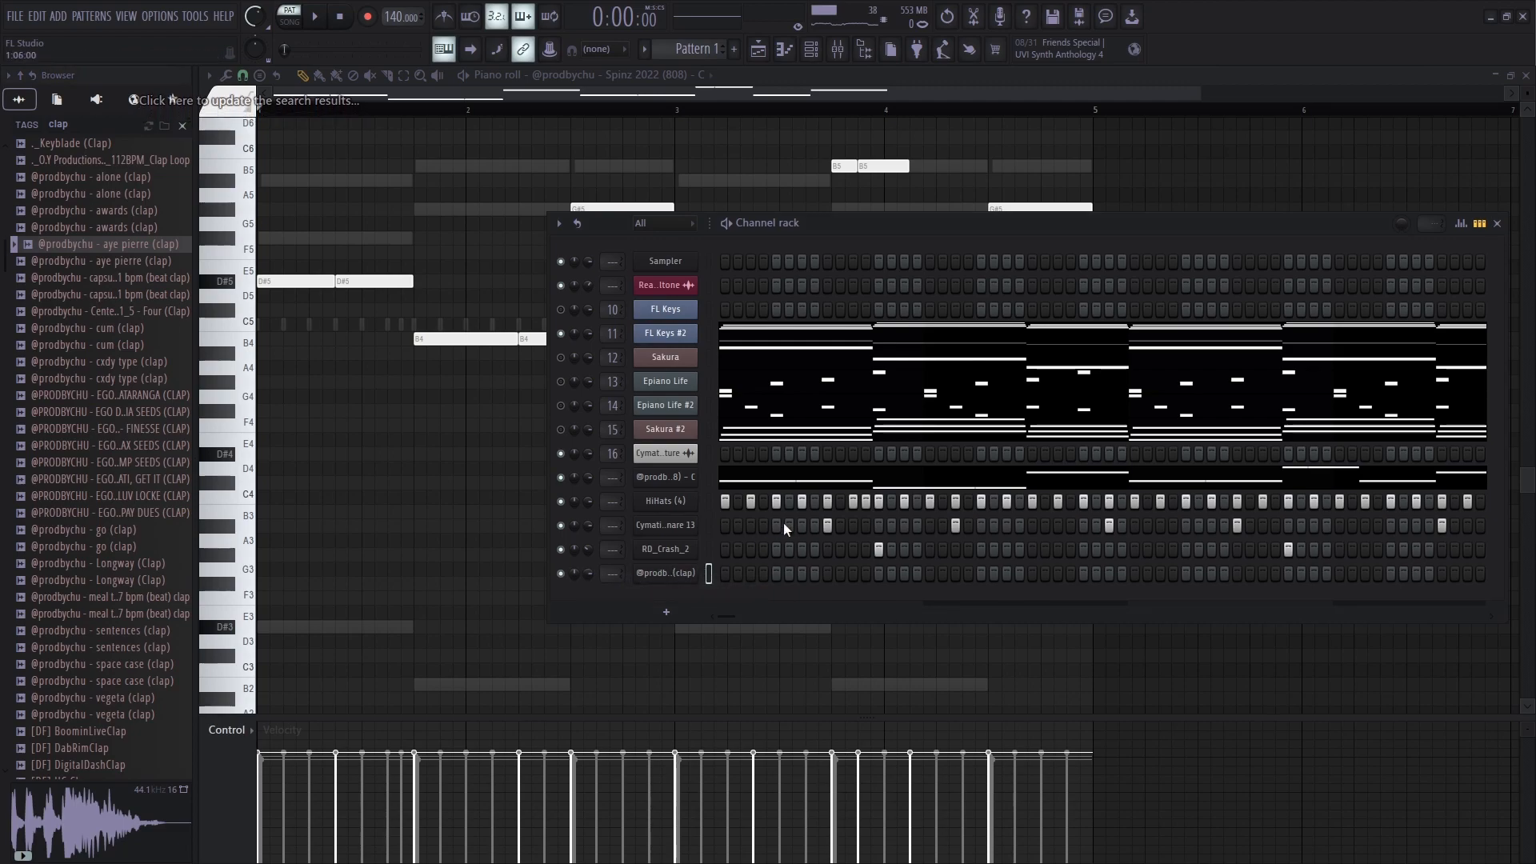
{"action": "right_click", "coordinate": [686, 527]}
{"action": "left_click", "coordinate": [867, 541]}
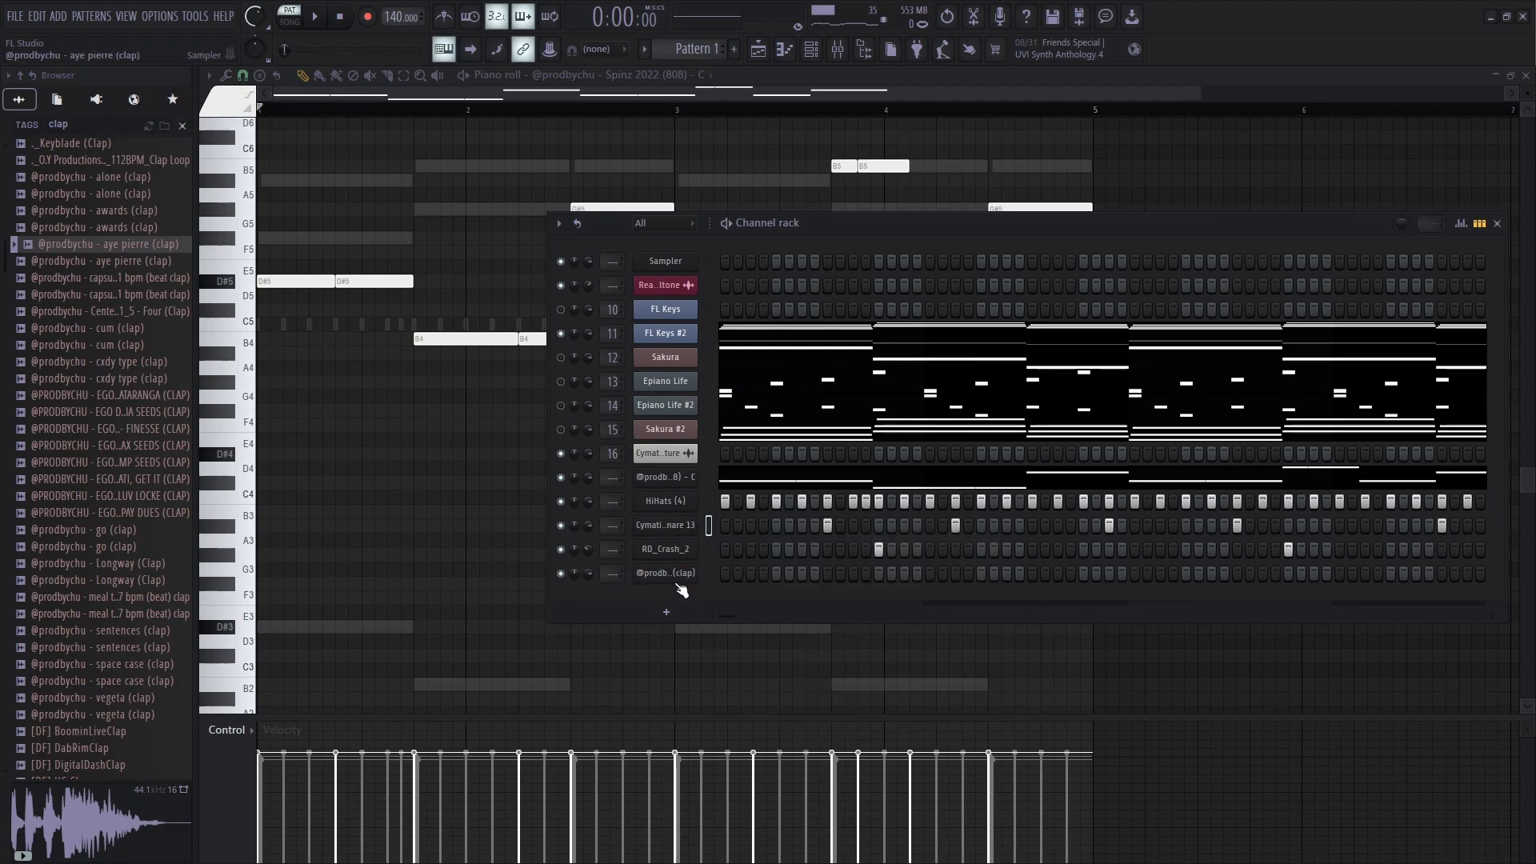
{"action": "right_click", "coordinate": [698, 565]}
{"action": "left_click", "coordinate": [878, 606]}
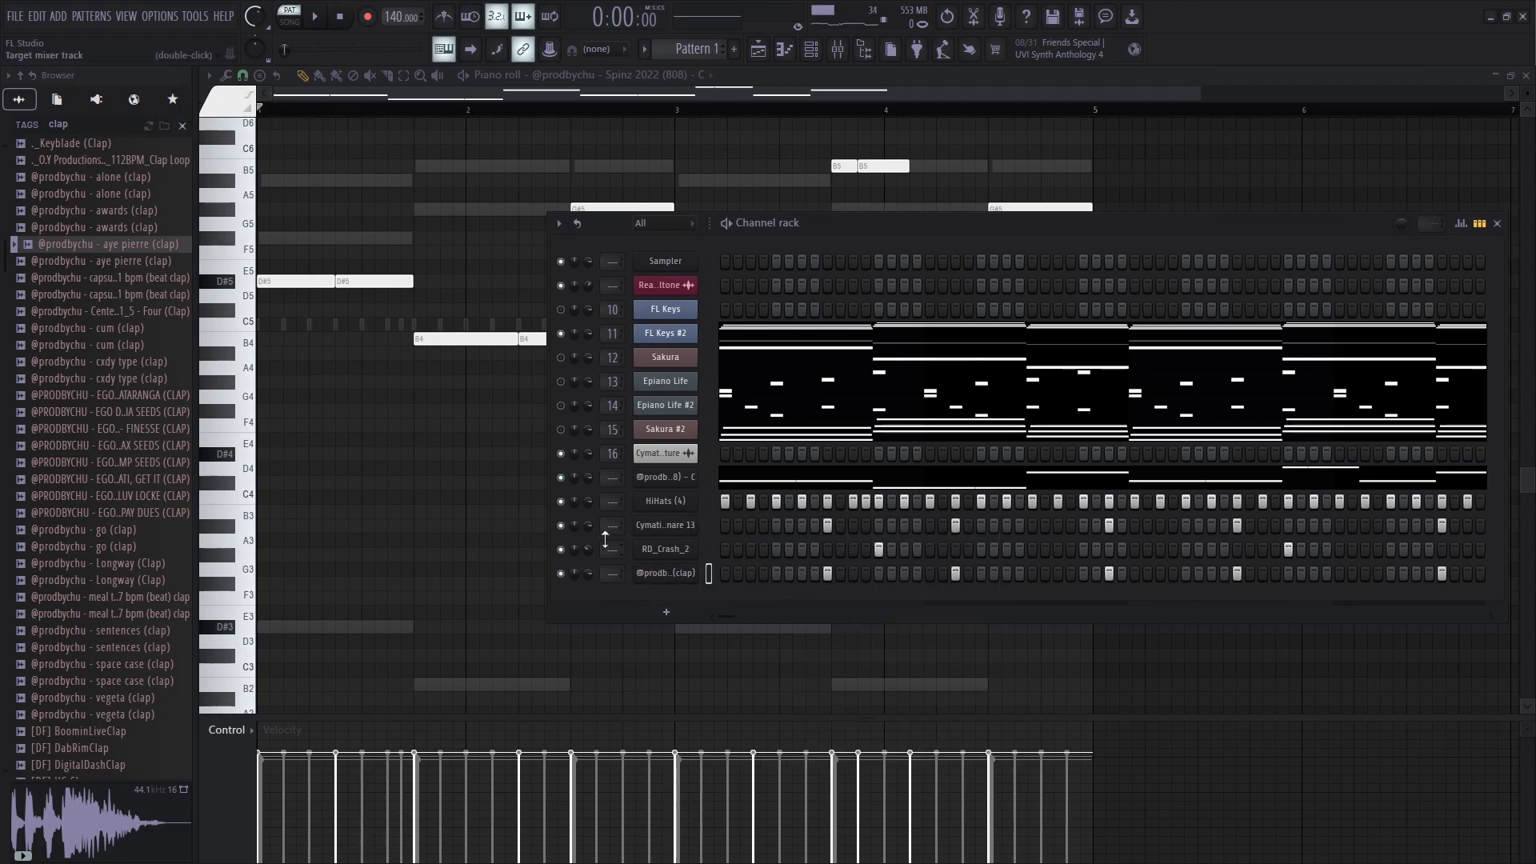
Step: Mute the rimshot snare channel and play the pattern with the clap in its place
{"action": "left_click", "coordinate": [562, 528]}
{"action": "key", "text": "space"}
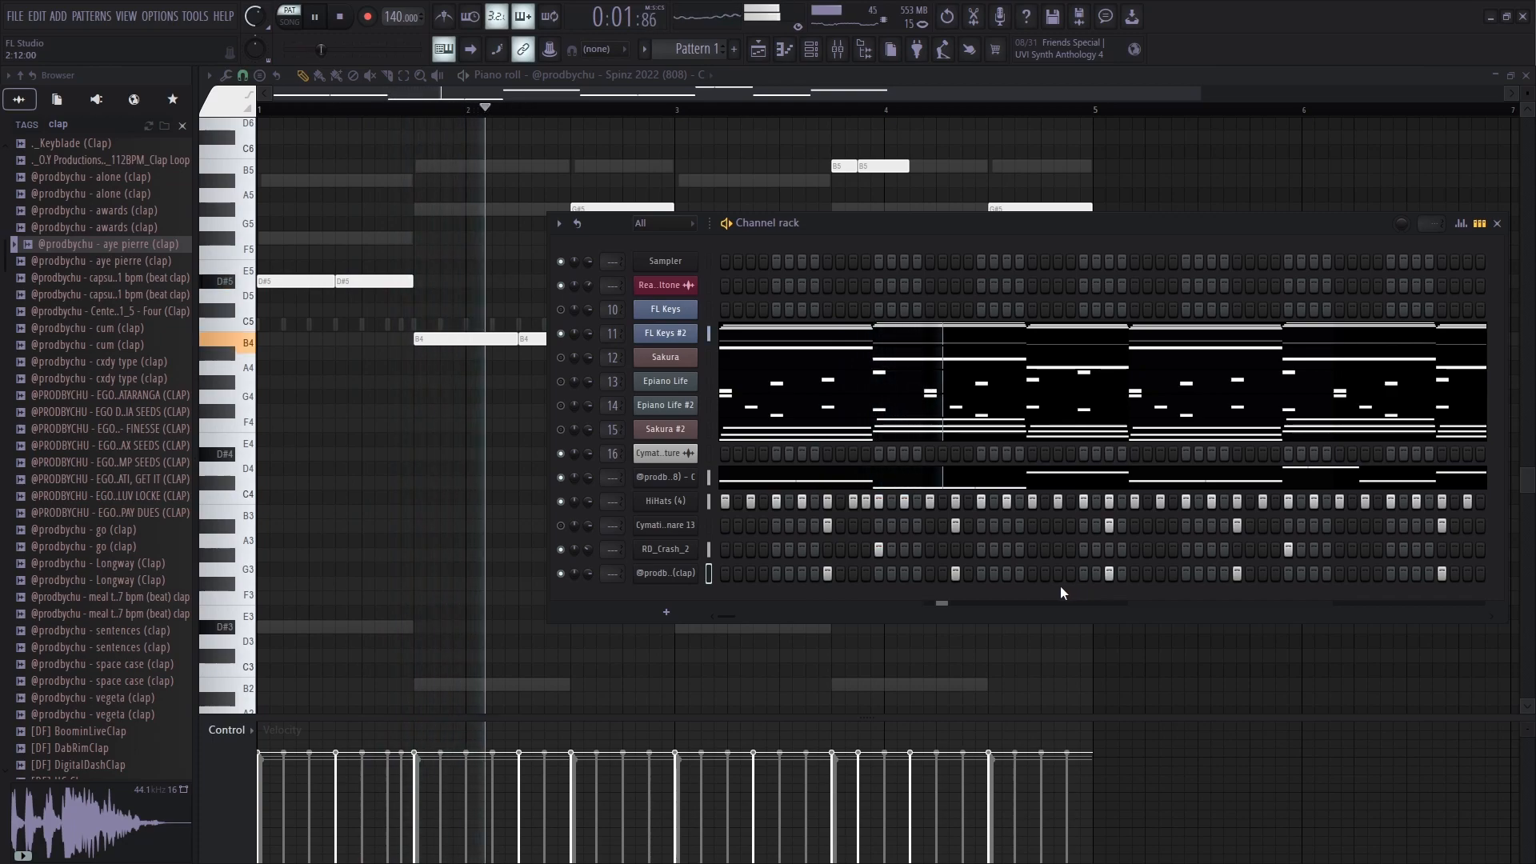
{"action": "key", "text": "space"}
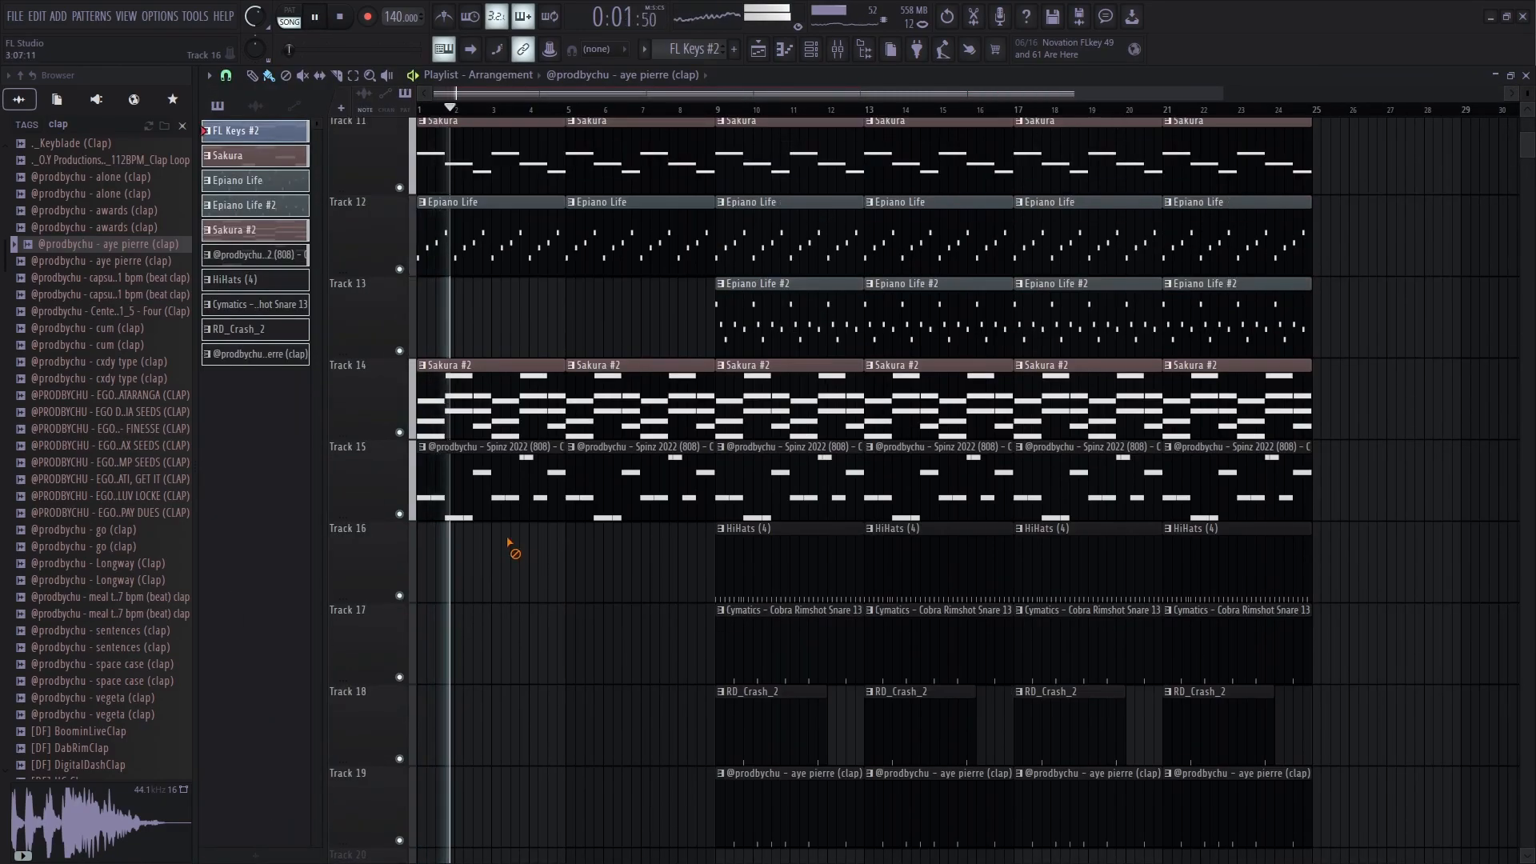
Step: Delete the two 808 clips covering bars 1 to 8 on Track 15 in the playlist
{"action": "right_click", "coordinate": [519, 505]}
{"action": "right_click", "coordinate": [590, 505]}
Step: Shorten the second Sakura #2, Epiano Life, Sakura and FL Keys #2 clips to end just before bar 9, and replay the song
{"action": "scroll", "coordinate": [593, 523], "scroll_direction": "up", "scroll_amount": 2}
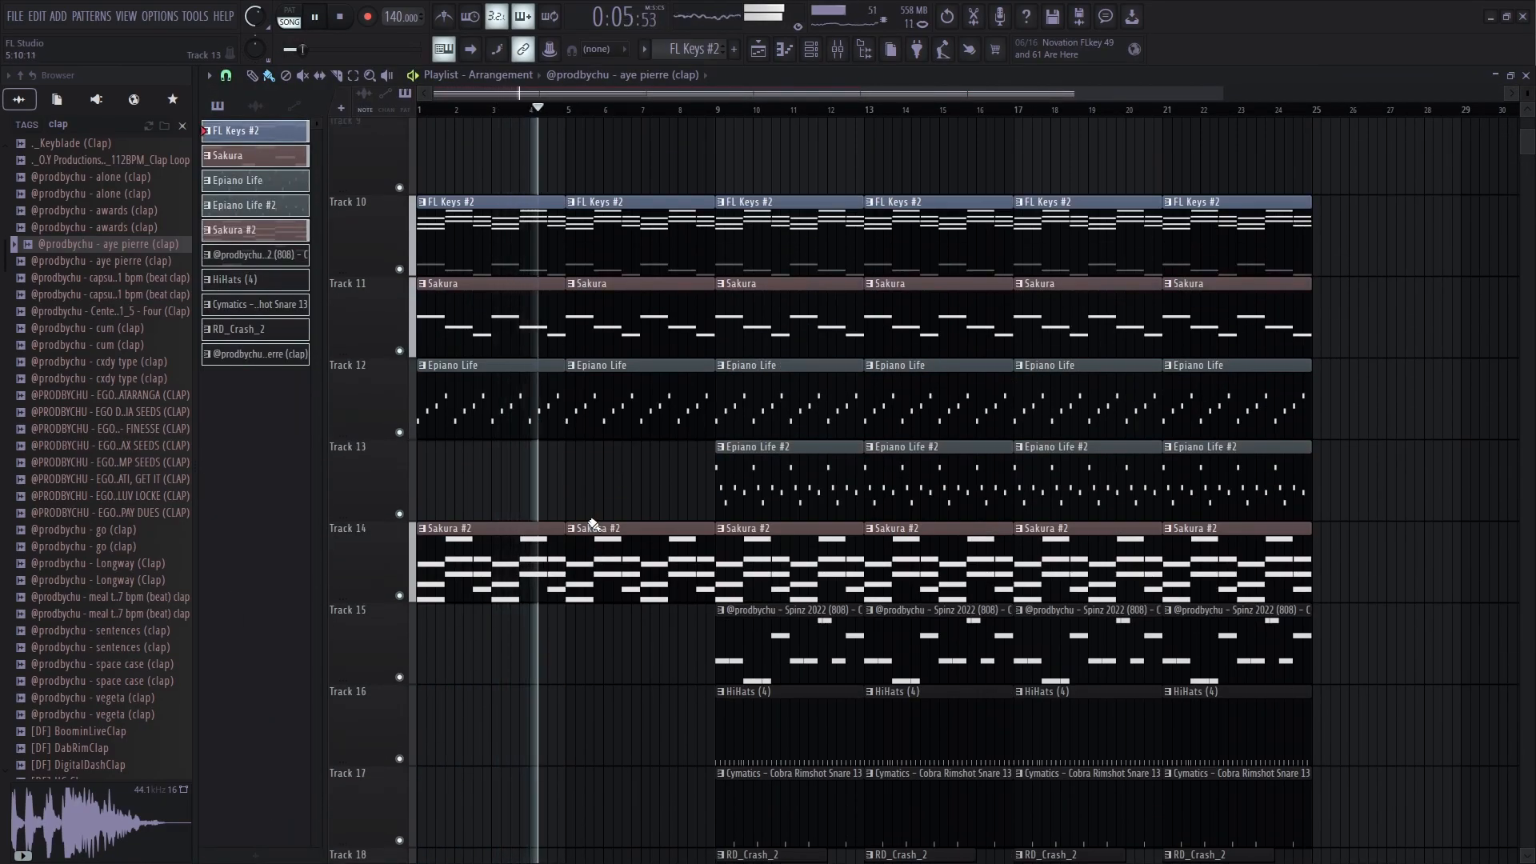
{"action": "left_click_drag", "start_coordinate": [709, 533], "coordinate": [701, 533]}
{"action": "left_click_drag", "start_coordinate": [711, 368], "coordinate": [703, 370]}
{"action": "left_click_drag", "start_coordinate": [713, 313], "coordinate": [705, 312]}
{"action": "left_click_drag", "start_coordinate": [712, 236], "coordinate": [703, 236]}
{"action": "key", "text": "space"}
{"action": "key", "text": "space"}
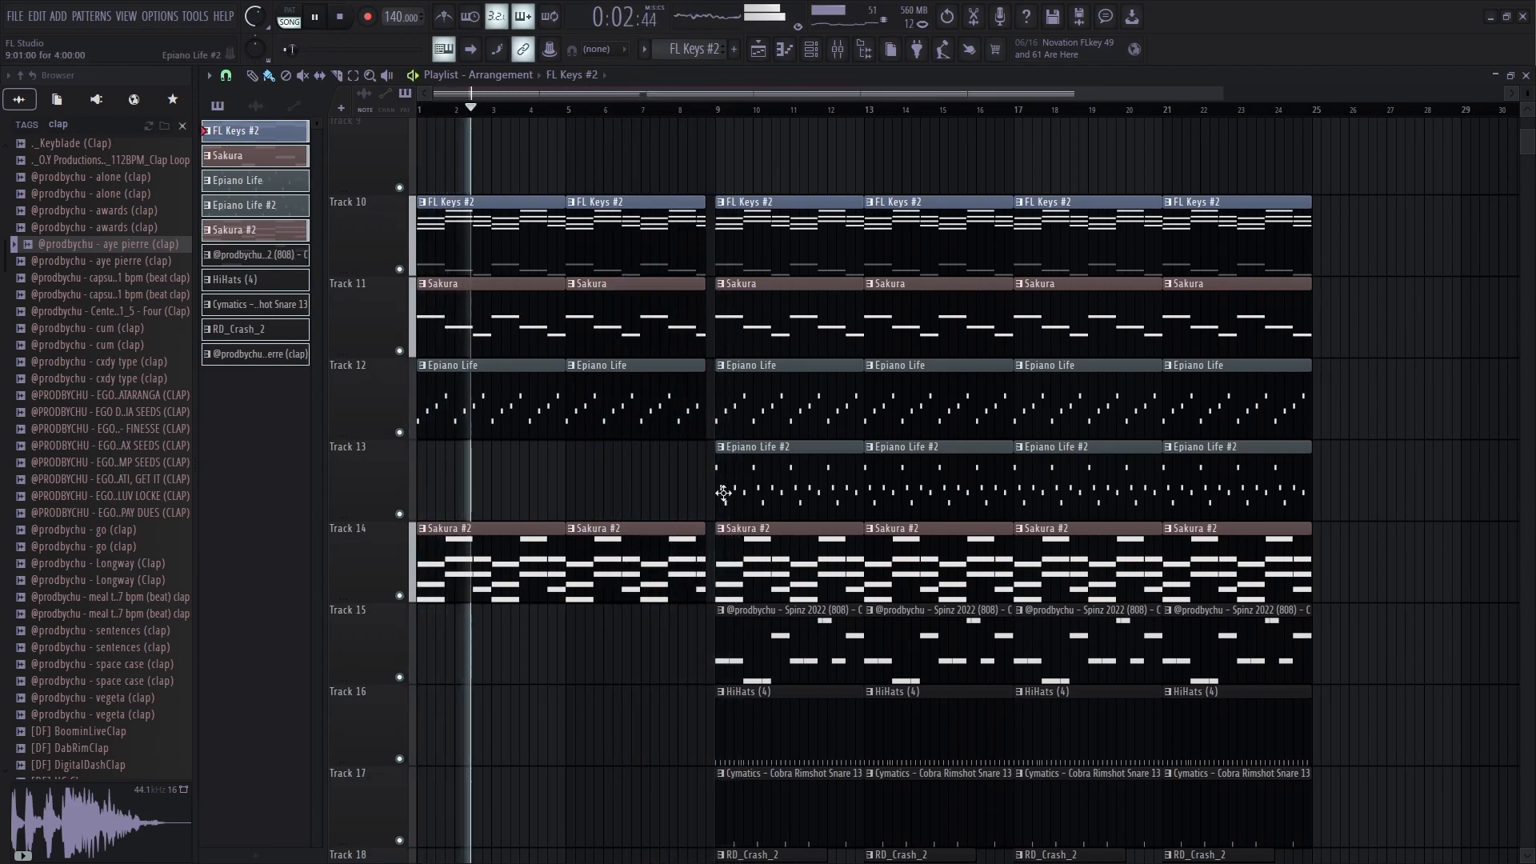
Step: Delete the two Epiano Life clips covering bars 9 to 16 on Track 12
{"action": "right_click", "coordinate": [831, 412]}
{"action": "right_click", "coordinate": [897, 411]}
{"action": "scroll", "coordinate": [711, 410], "scroll_direction": "down", "scroll_amount": 3}
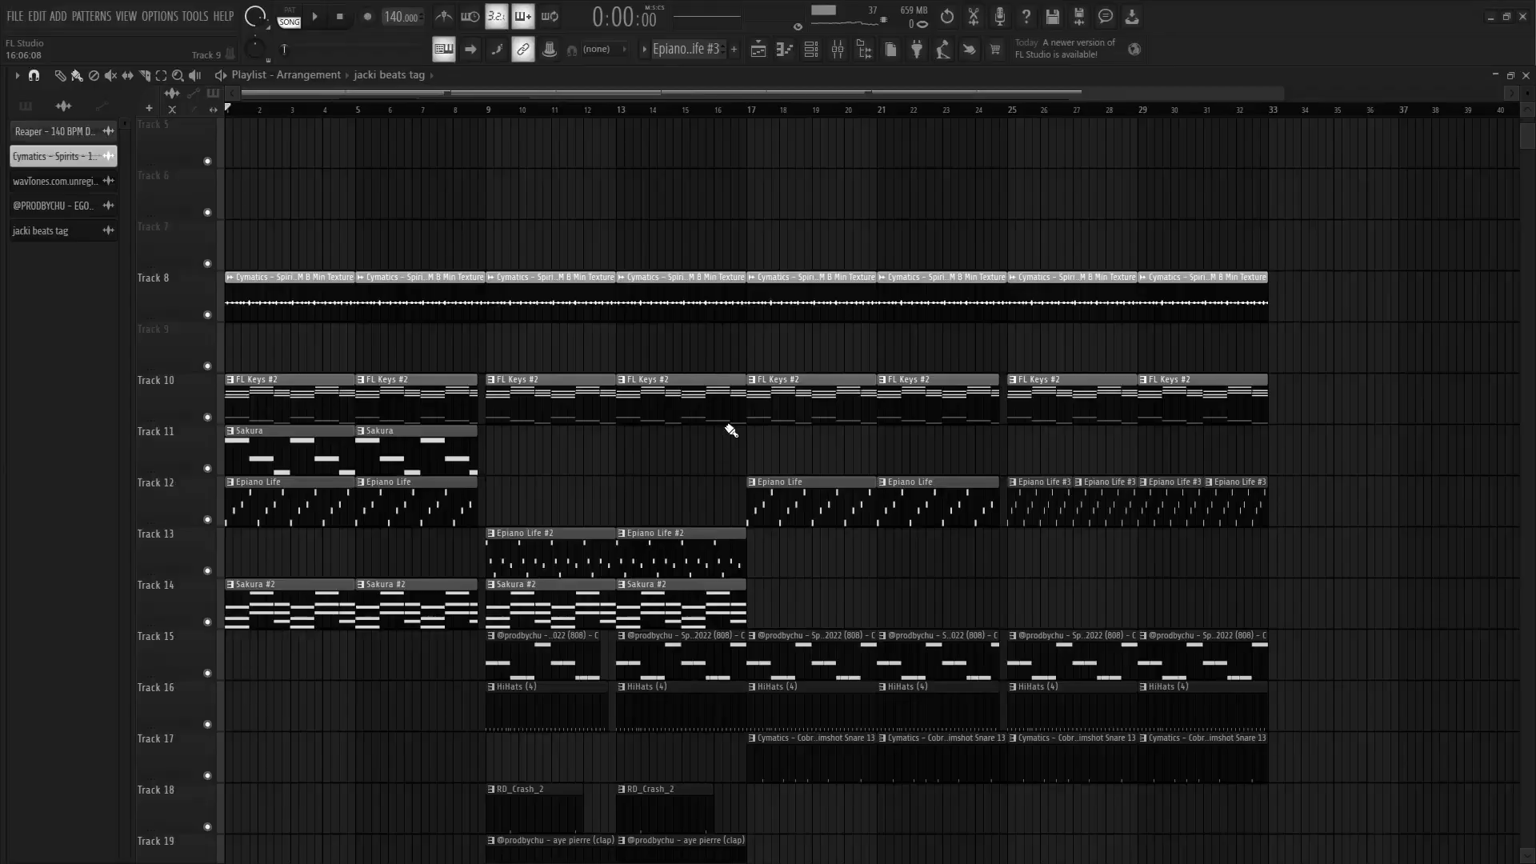
Step: Play back the full arrangement and review the melody, 808, drum, riser and tag clips from Track 8 down to Track 21
{"action": "scroll", "coordinate": [728, 430], "scroll_direction": "down", "scroll_amount": 2}
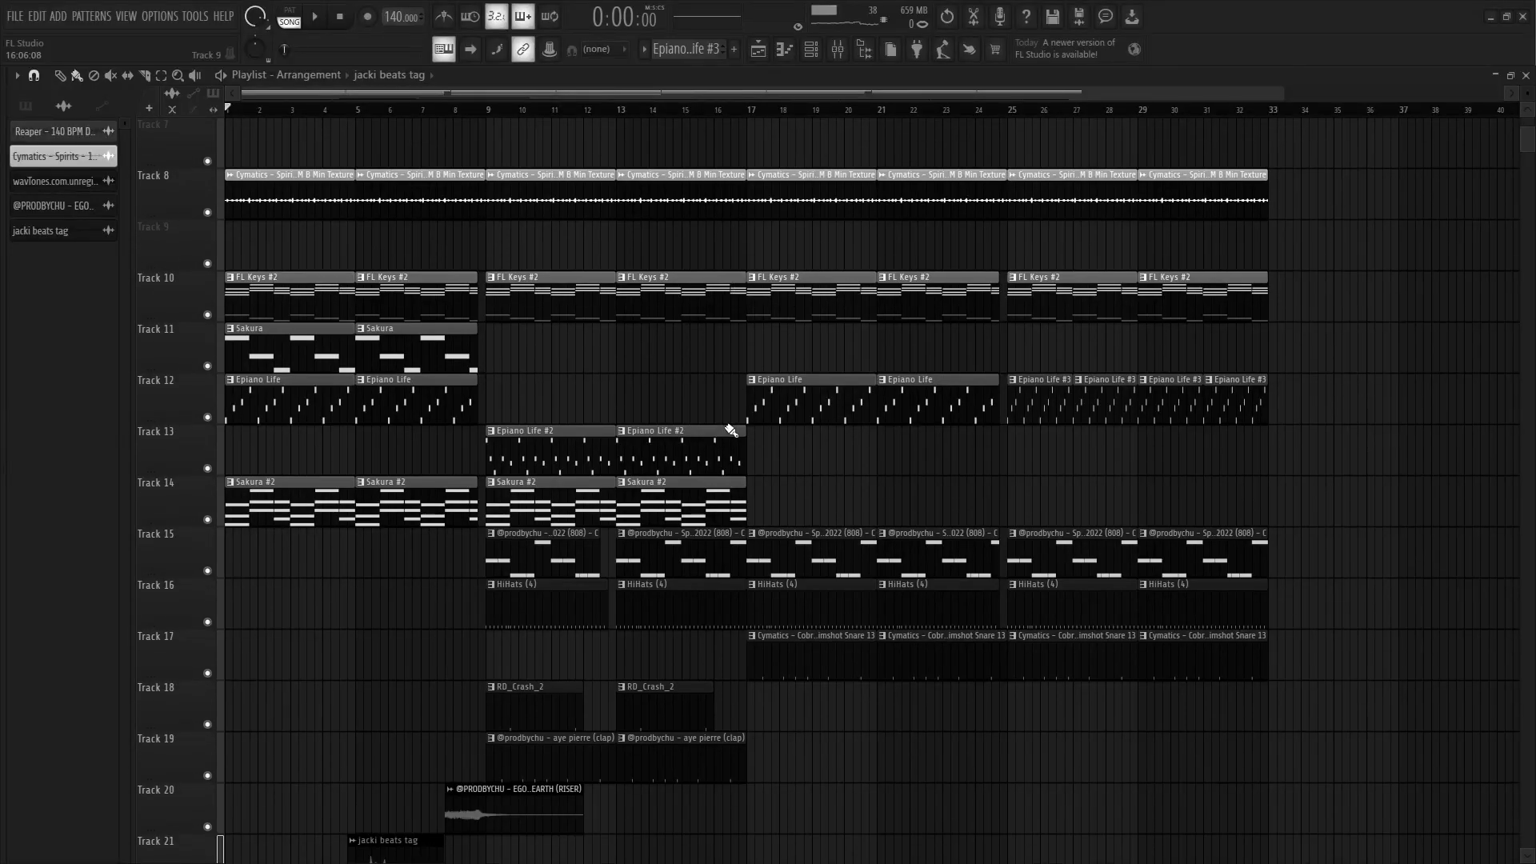
{"action": "scroll", "coordinate": [730, 430], "scroll_direction": "down", "scroll_amount": 1}
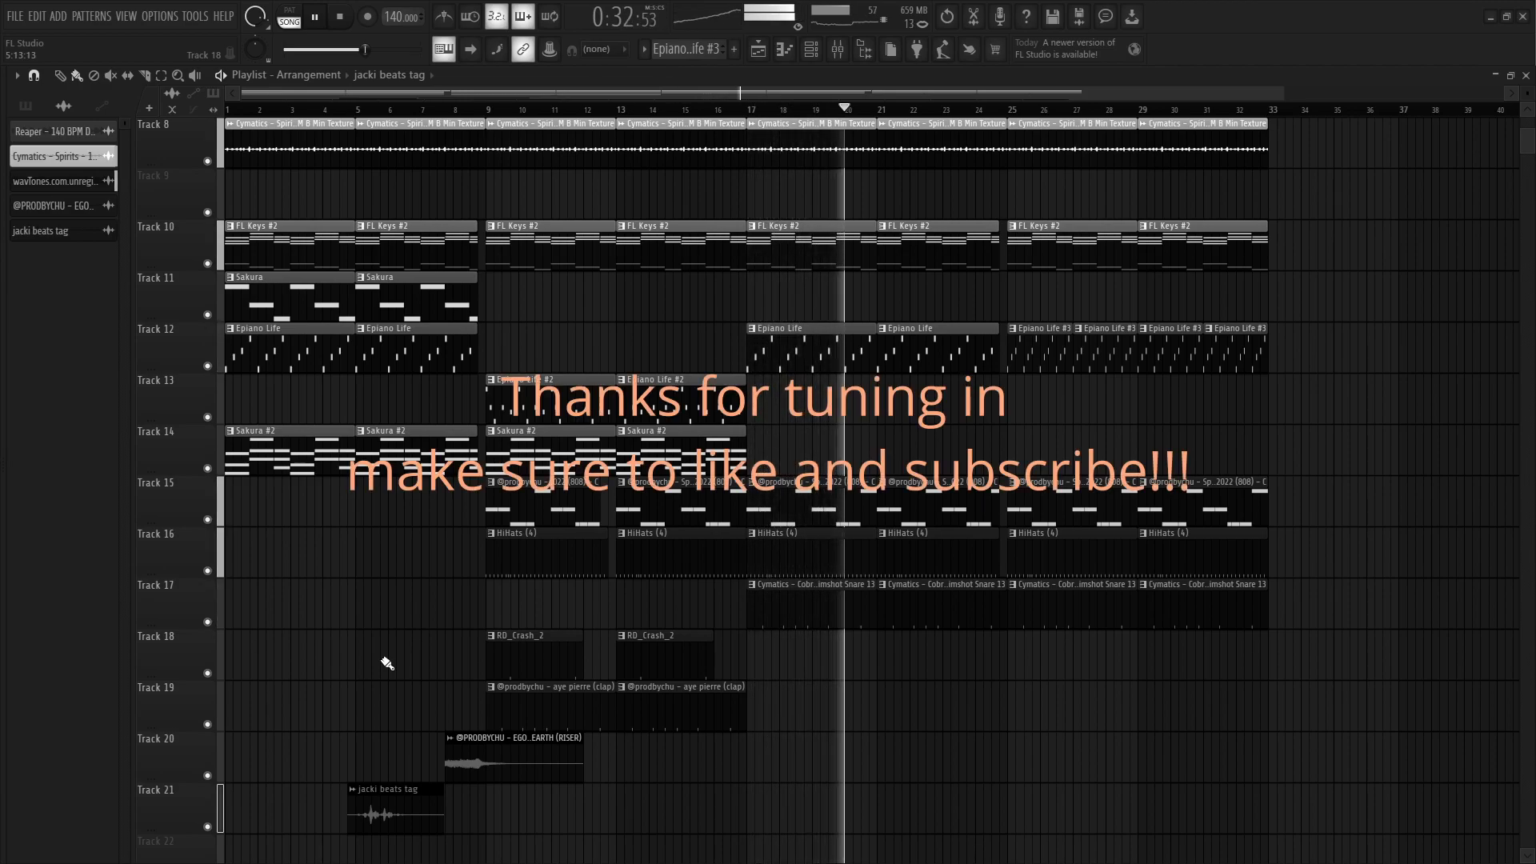
{"action": "scroll", "coordinate": [387, 663], "scroll_direction": "down", "scroll_amount": 4}
{"action": "scroll", "coordinate": [387, 663], "scroll_direction": "up", "scroll_amount": 4}
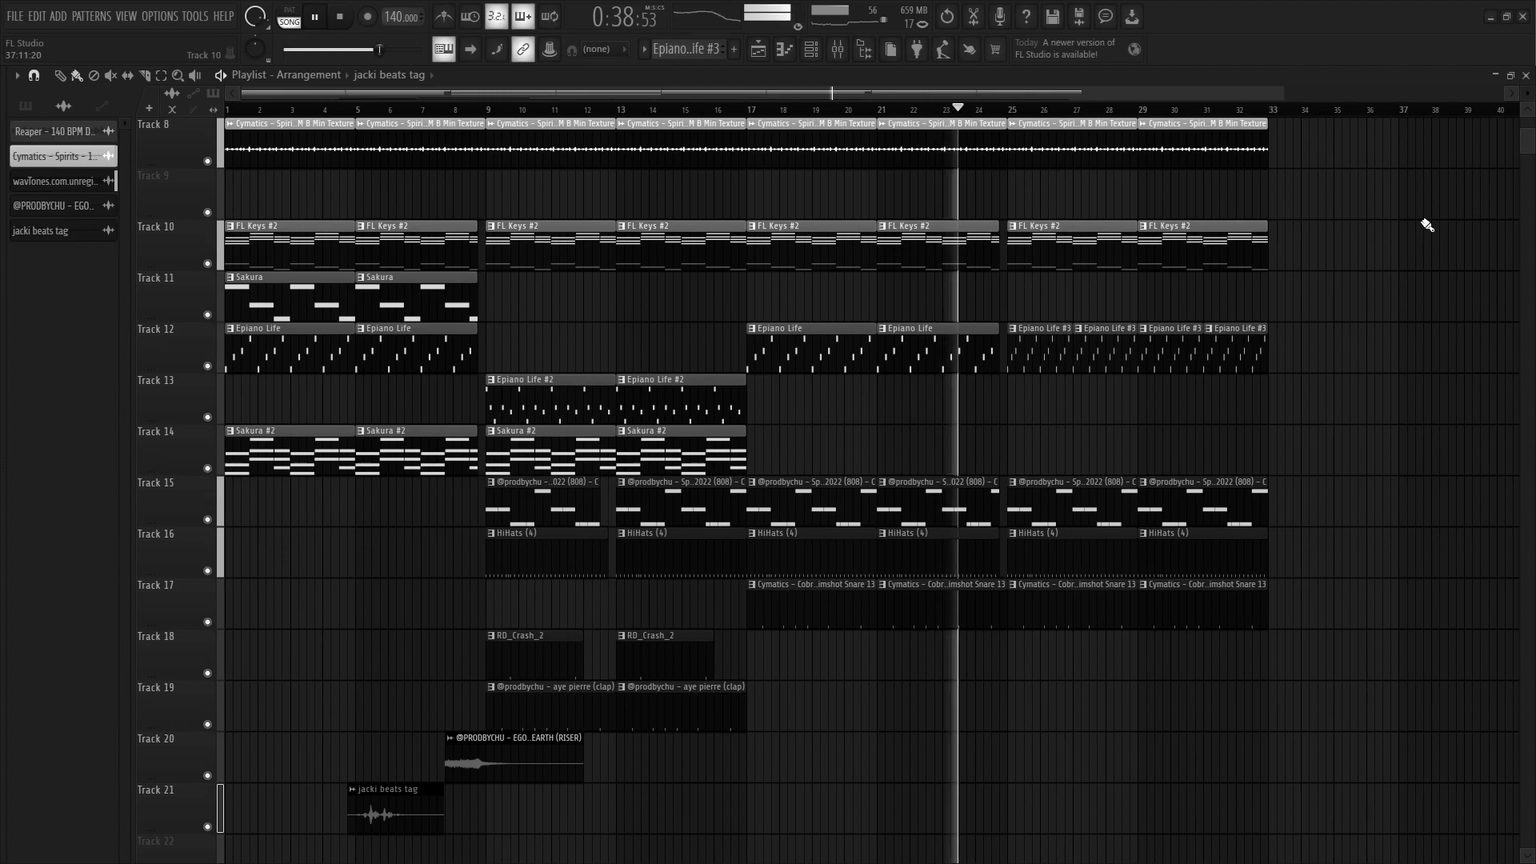
{"action": "scroll", "coordinate": [1409, 352], "scroll_direction": "up", "scroll_amount": 2}
{"action": "scroll", "coordinate": [1407, 351], "scroll_direction": "up", "scroll_amount": 1}
{"action": "scroll", "coordinate": [1405, 349], "scroll_direction": "down", "scroll_amount": 4}
{"action": "scroll", "coordinate": [1406, 350], "scroll_direction": "up", "scroll_amount": 4}
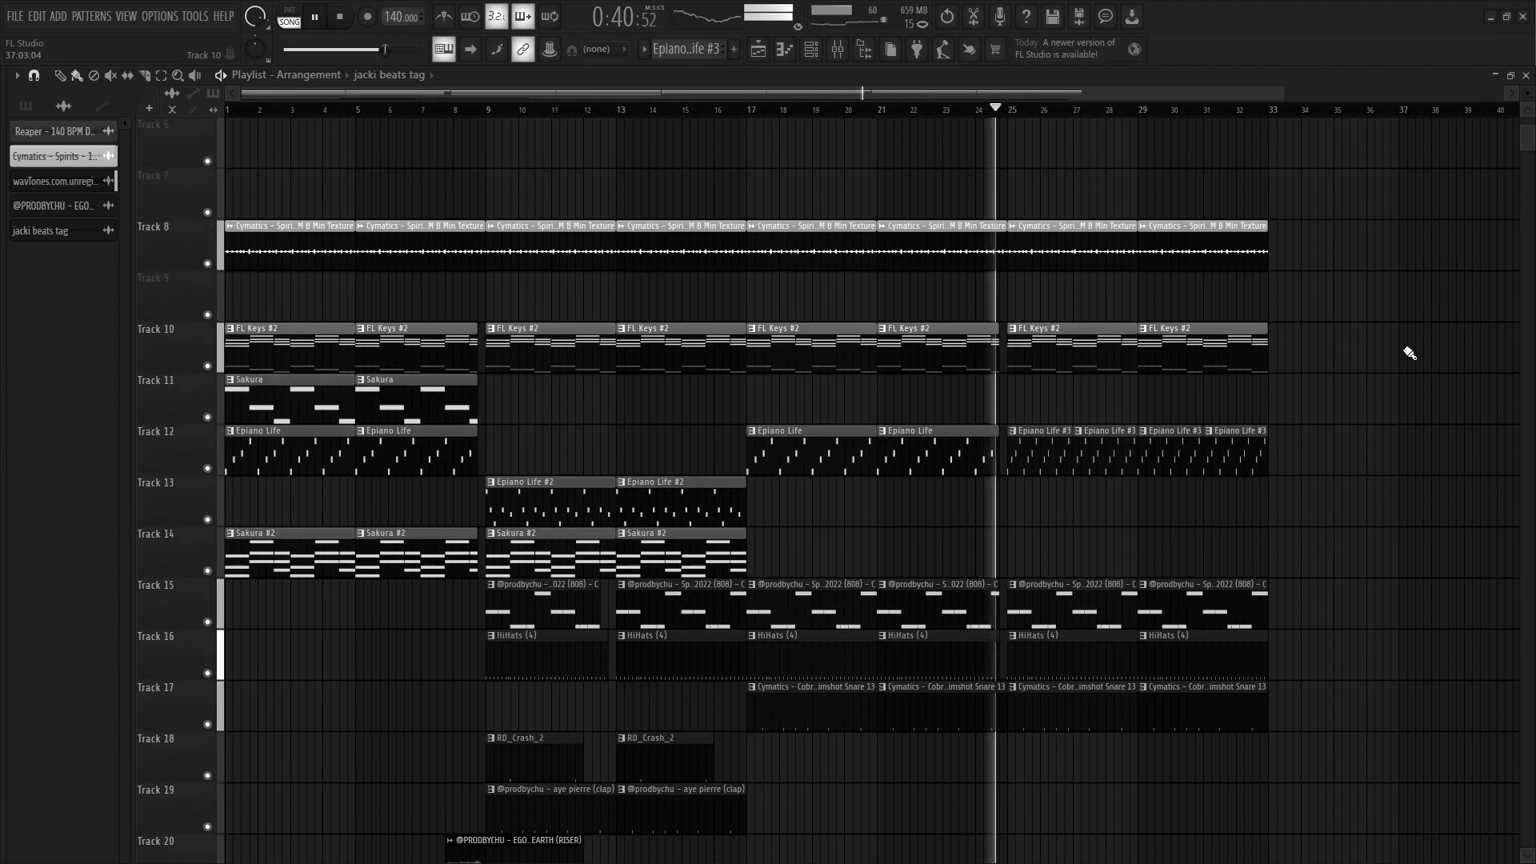
Step: Examine the mixer's track levels and effects, view the channel rack, and return to the playlist during playback
{"action": "left_click", "coordinate": [839, 50]}
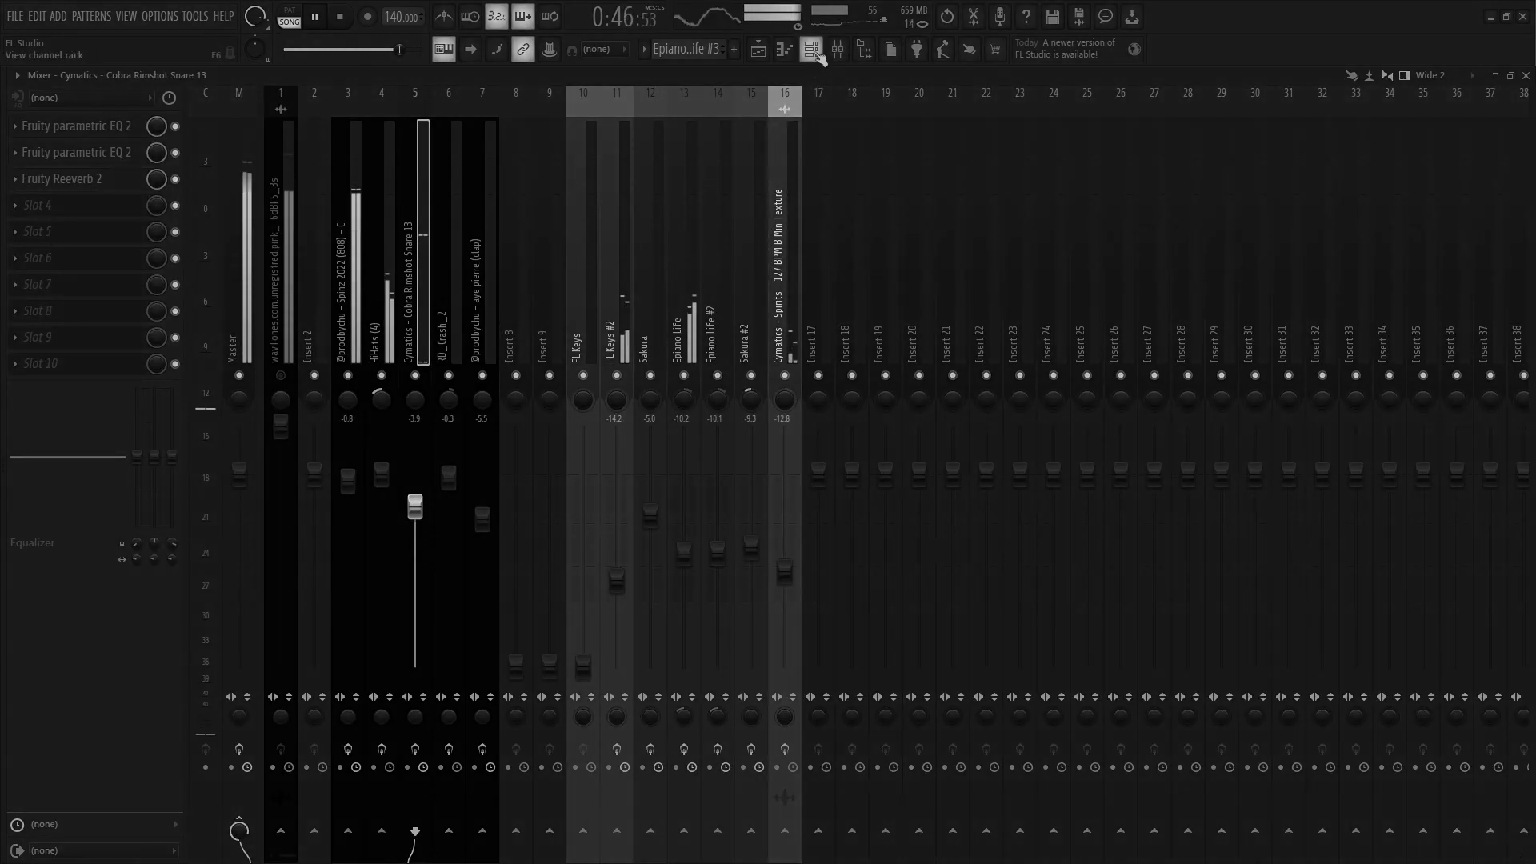
{"action": "left_click", "coordinate": [820, 56]}
{"action": "left_click", "coordinate": [766, 58]}
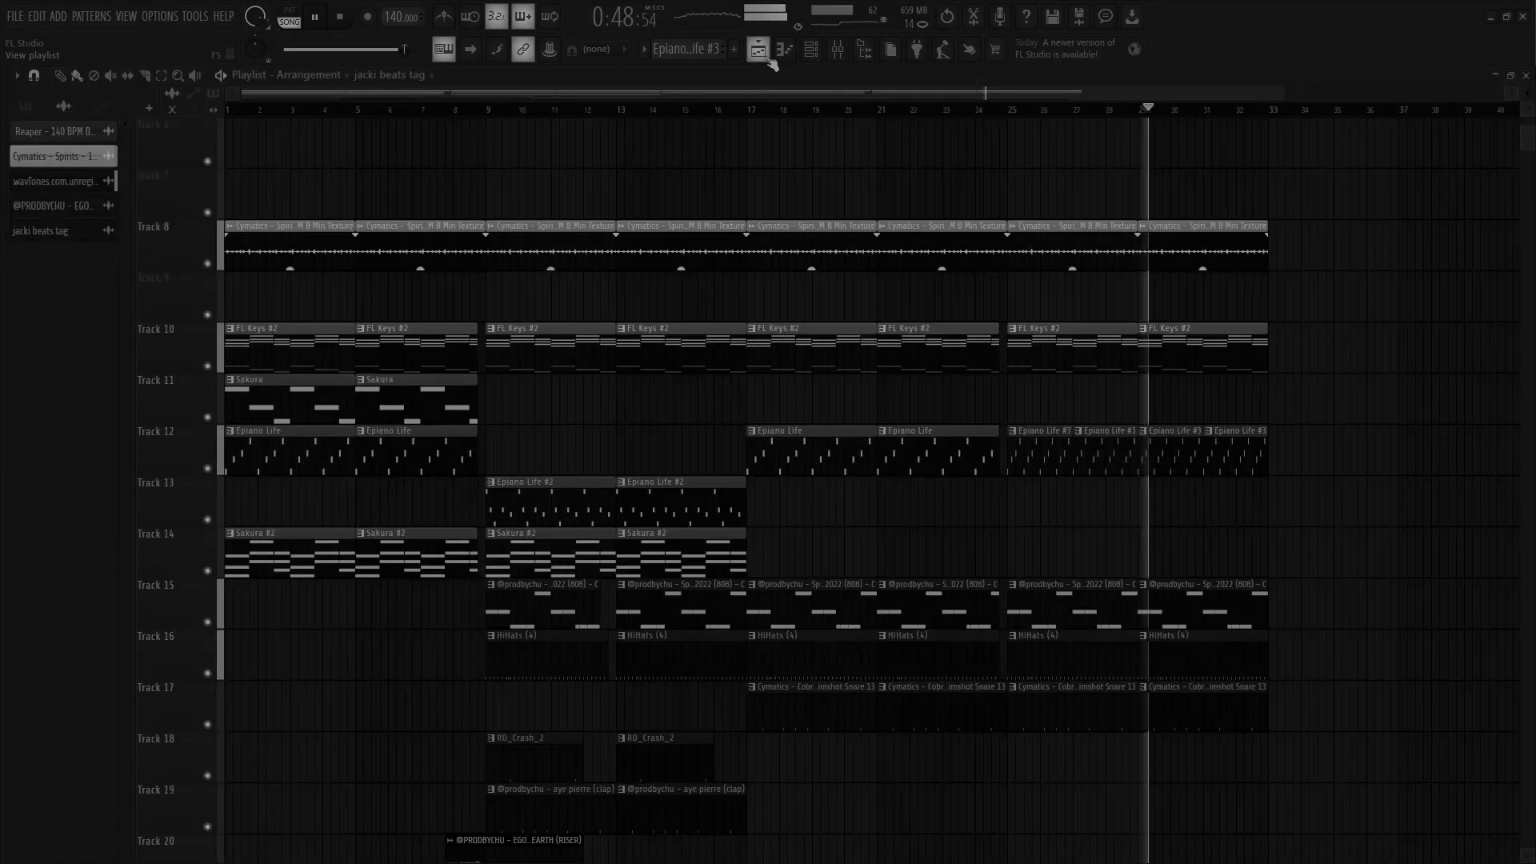